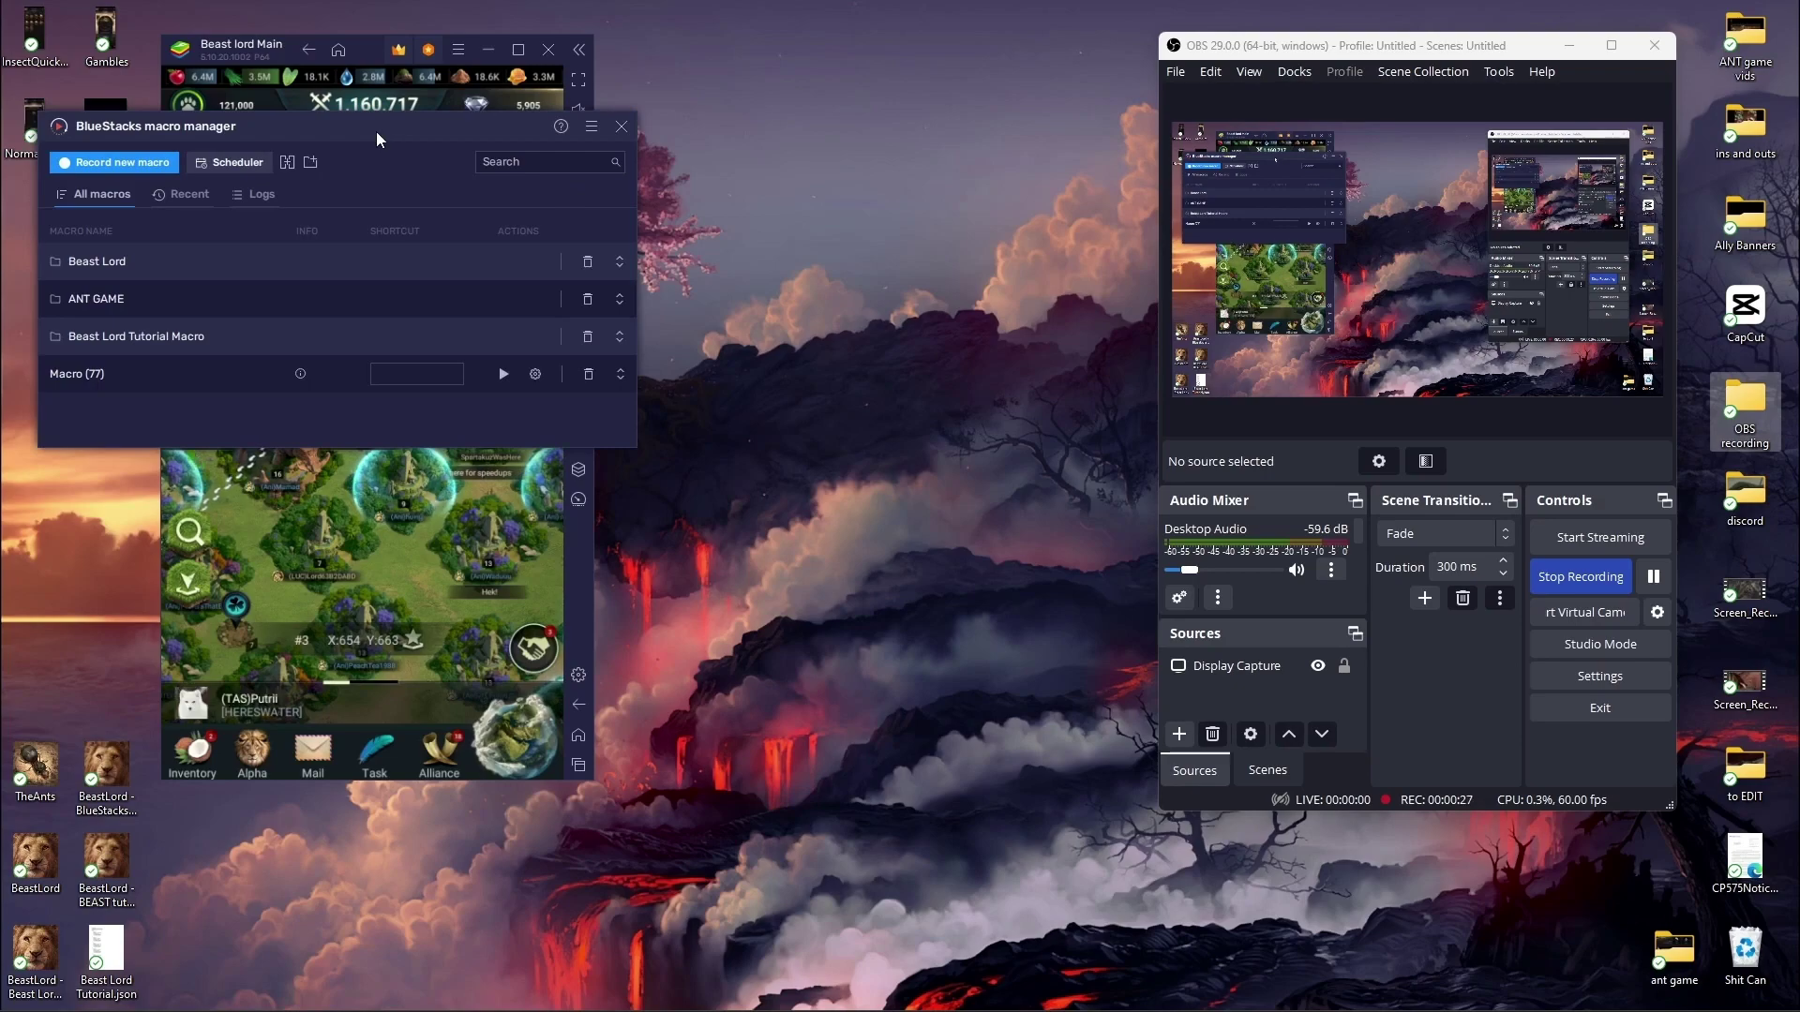
Drag the BlueStacks game window aside to reveal the Windows desktop
drag(375, 132, 913, 109)
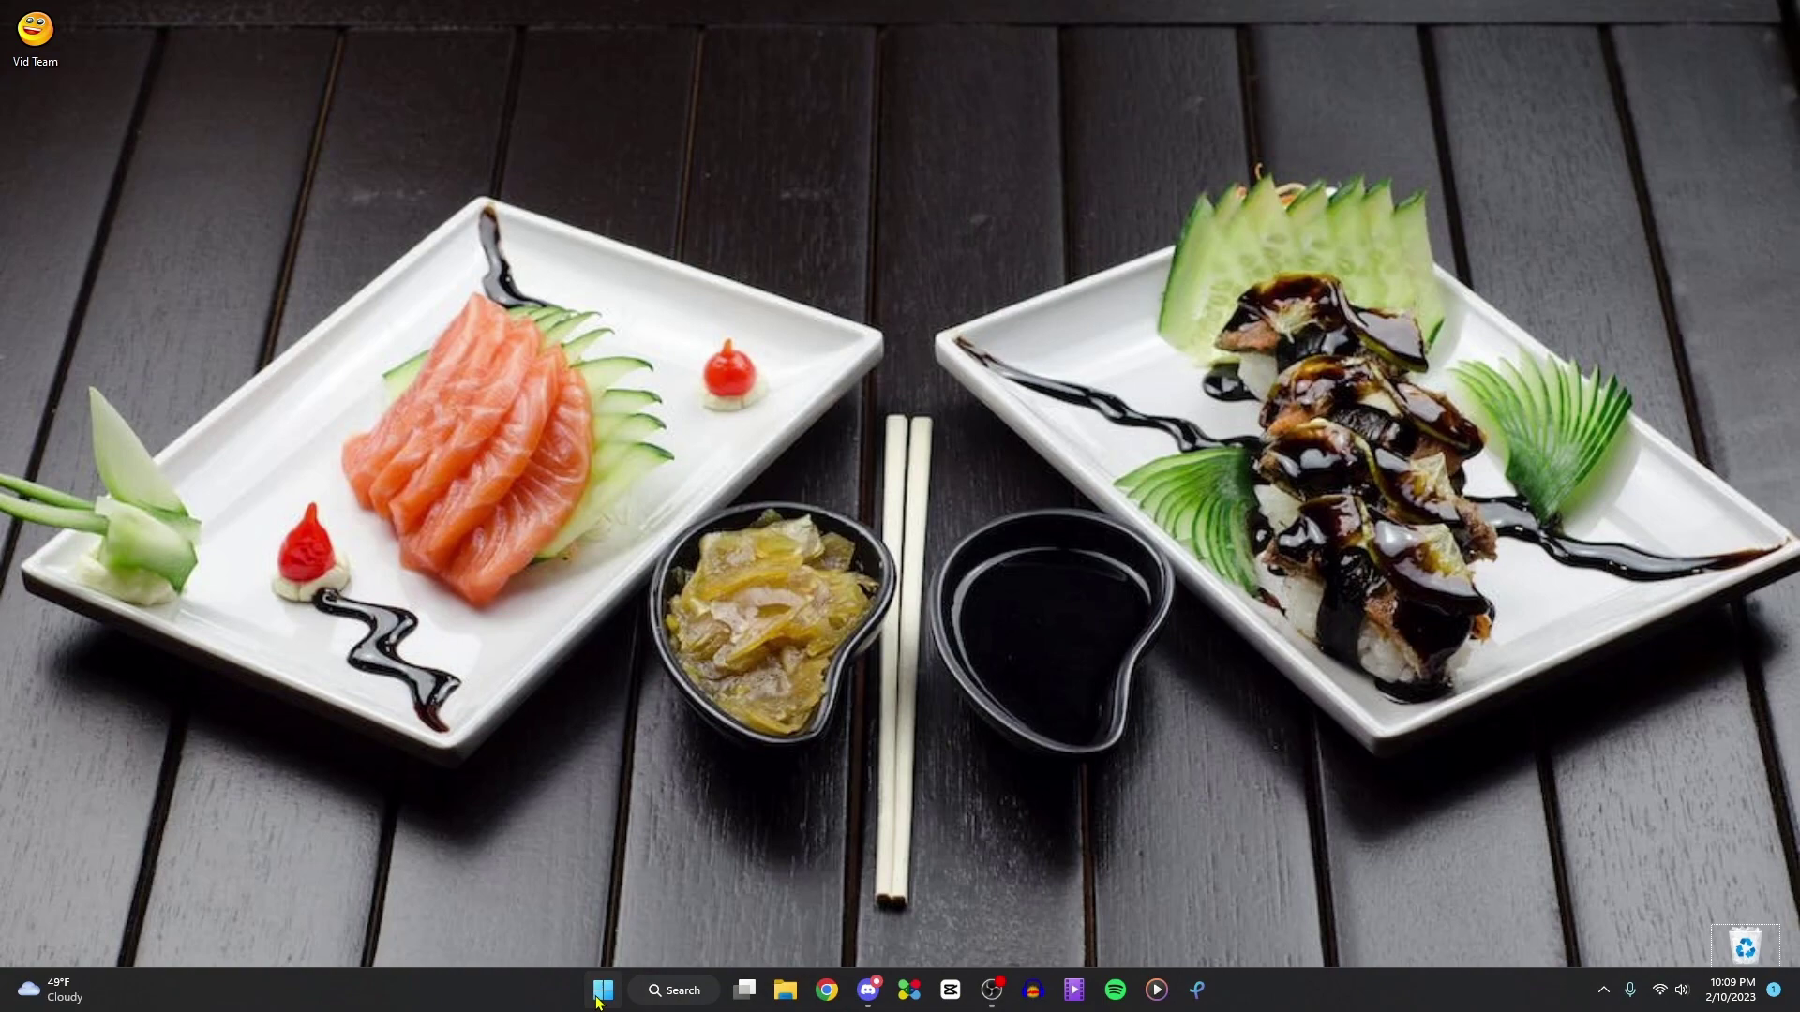
click(599, 1000)
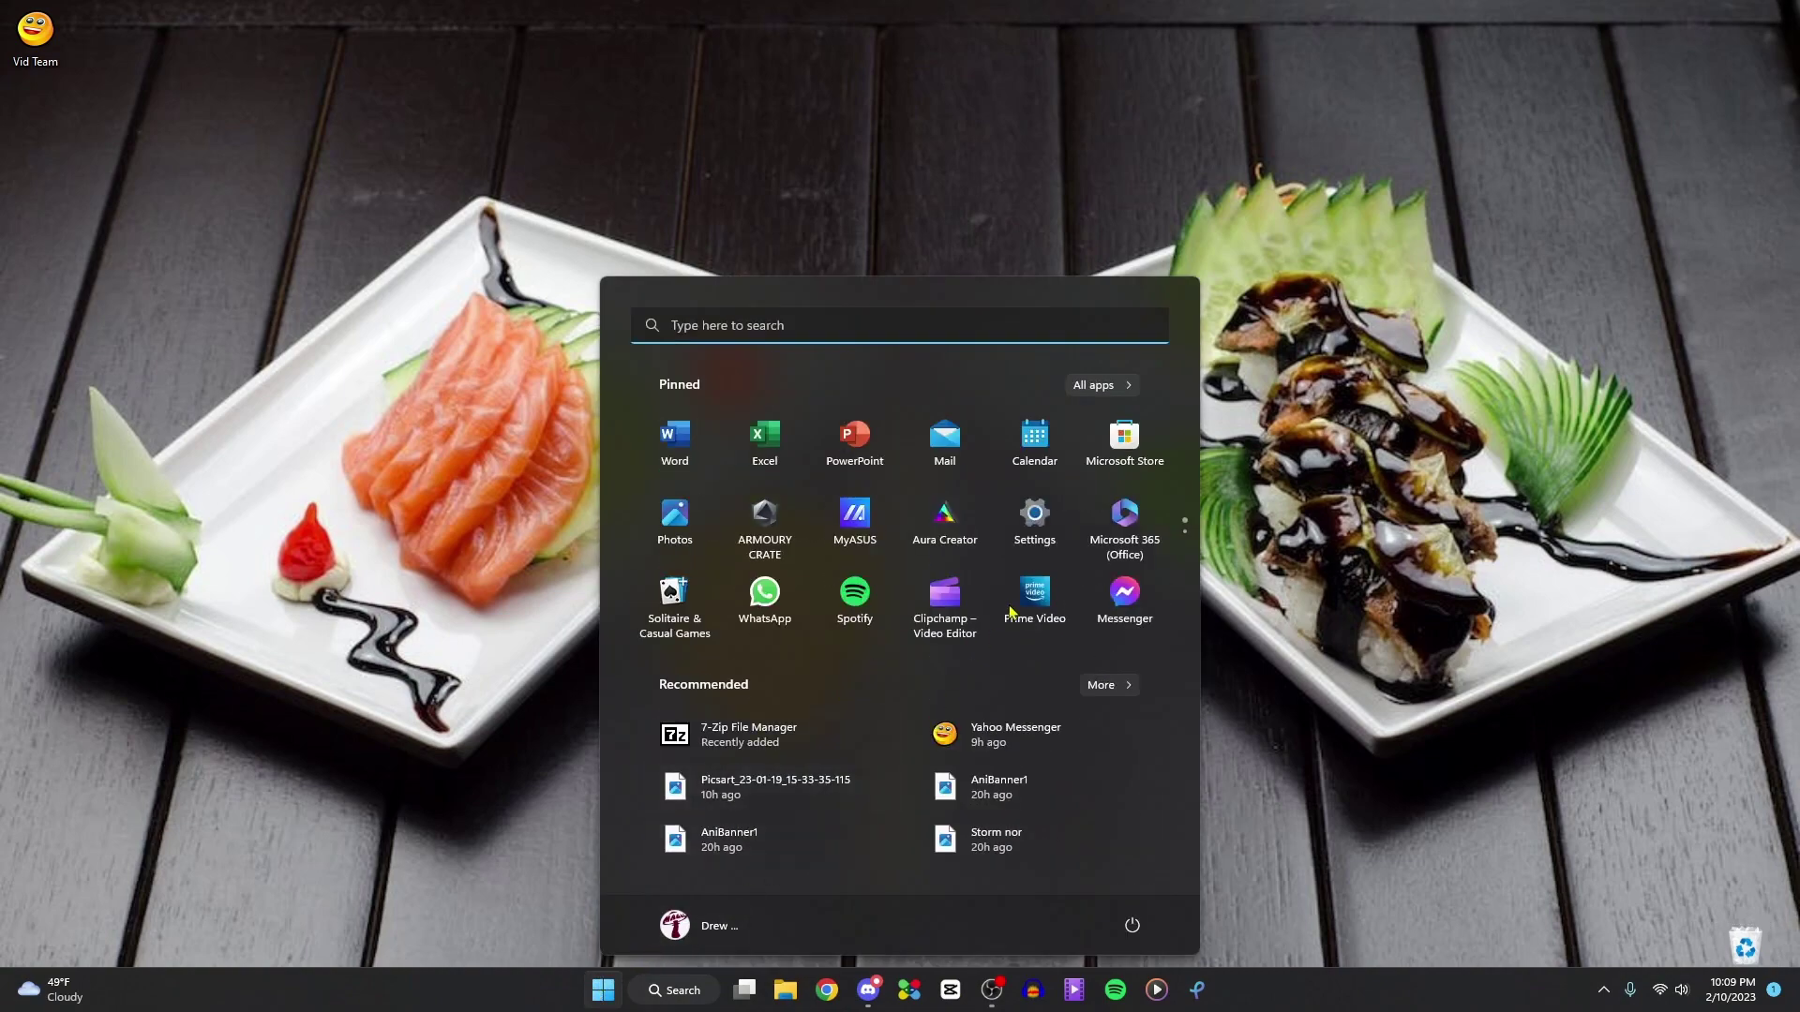
click(1035, 515)
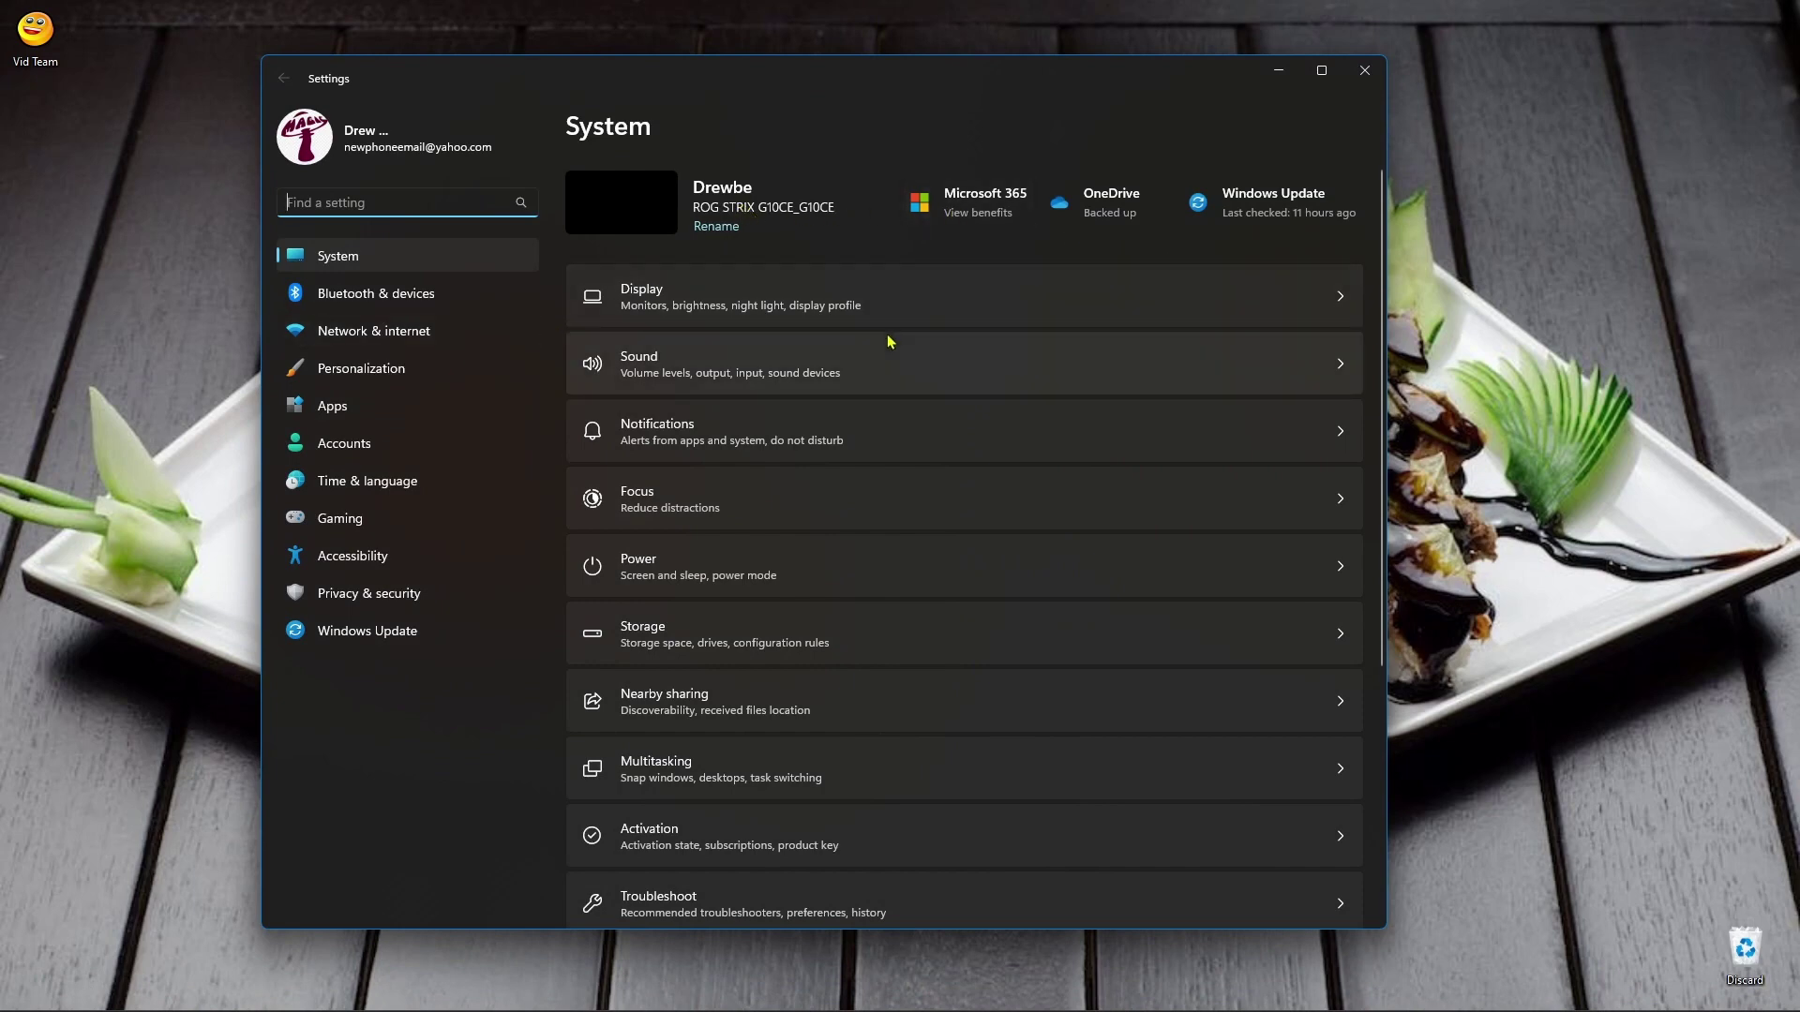
scroll(885, 344, down, 2)
scroll(872, 394, down, 3)
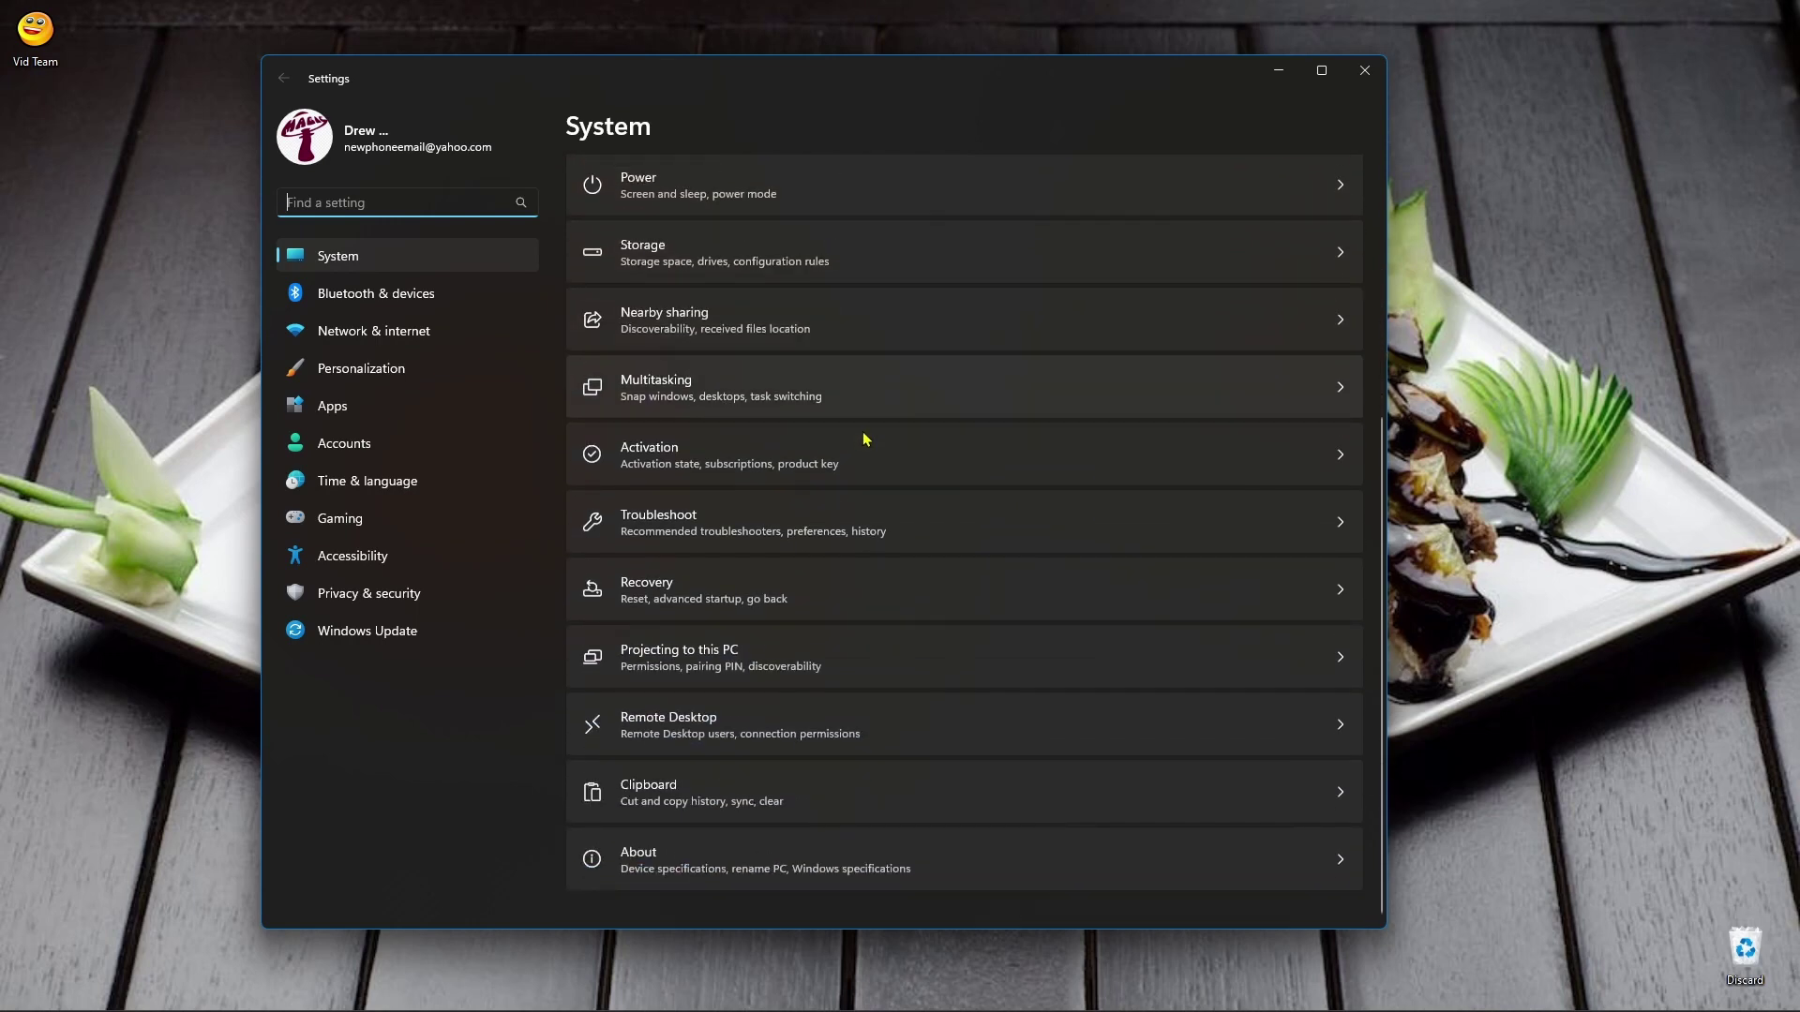
click(718, 881)
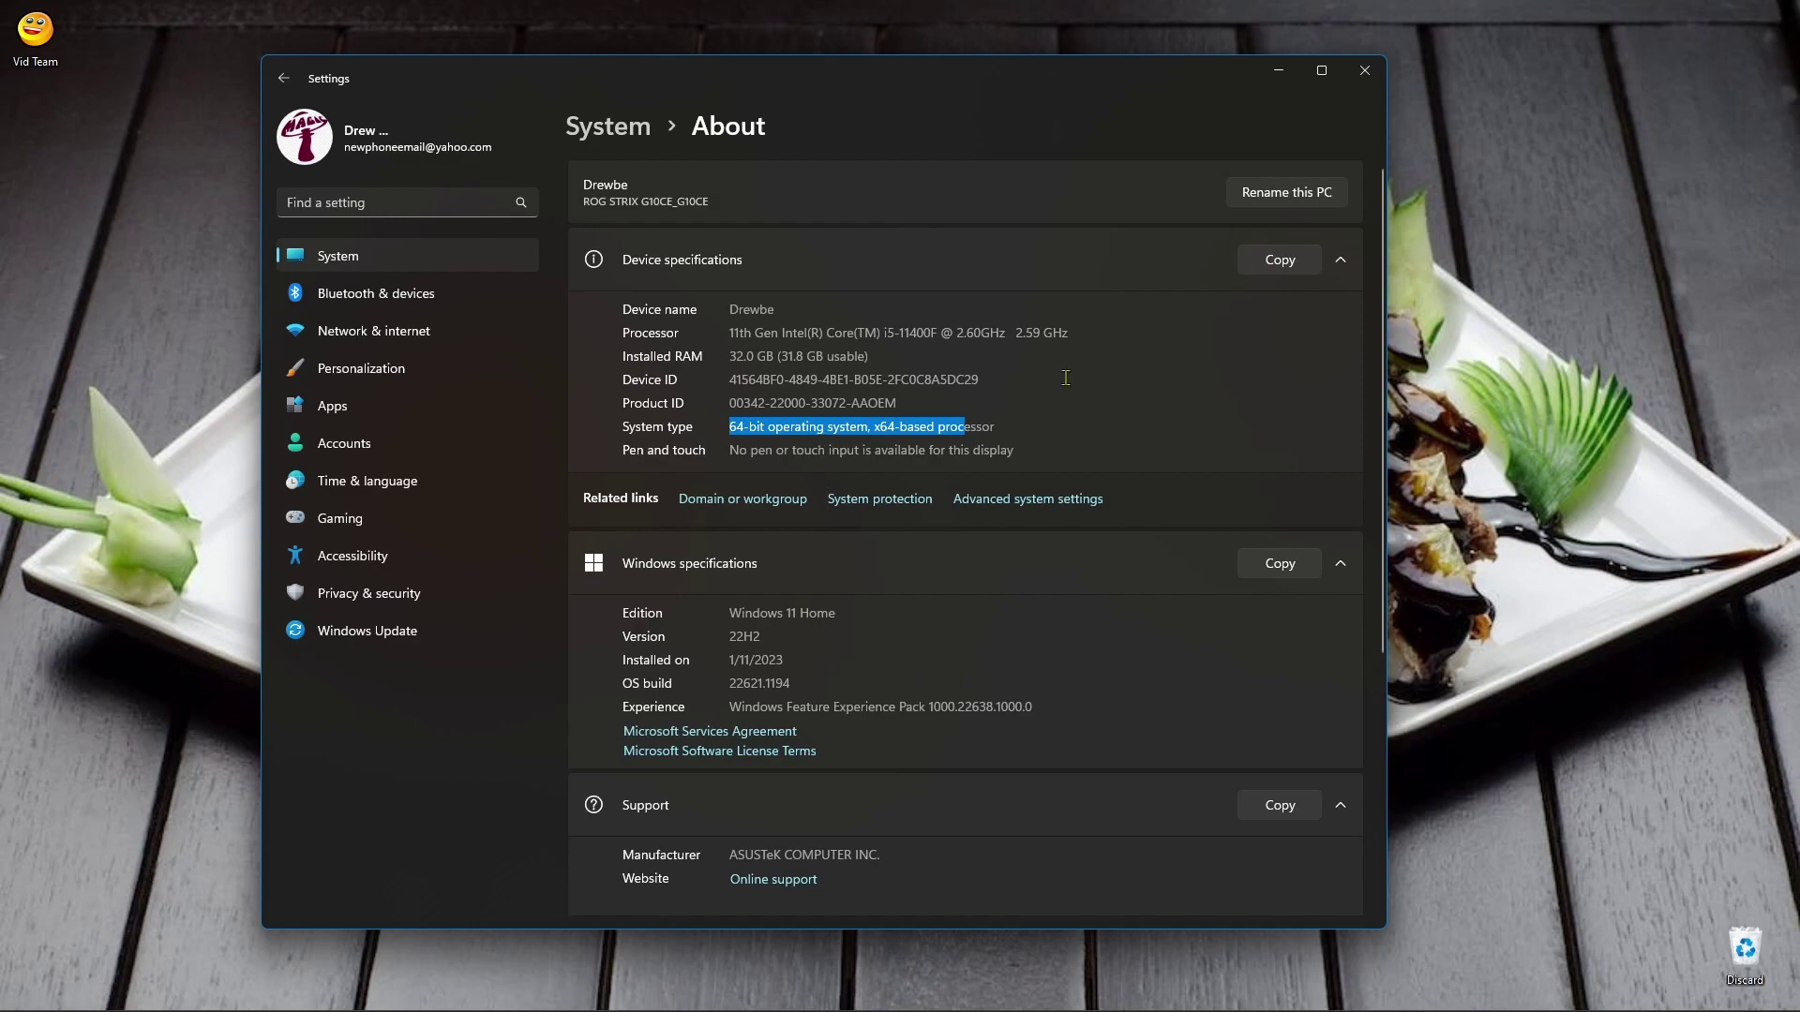
click(1364, 70)
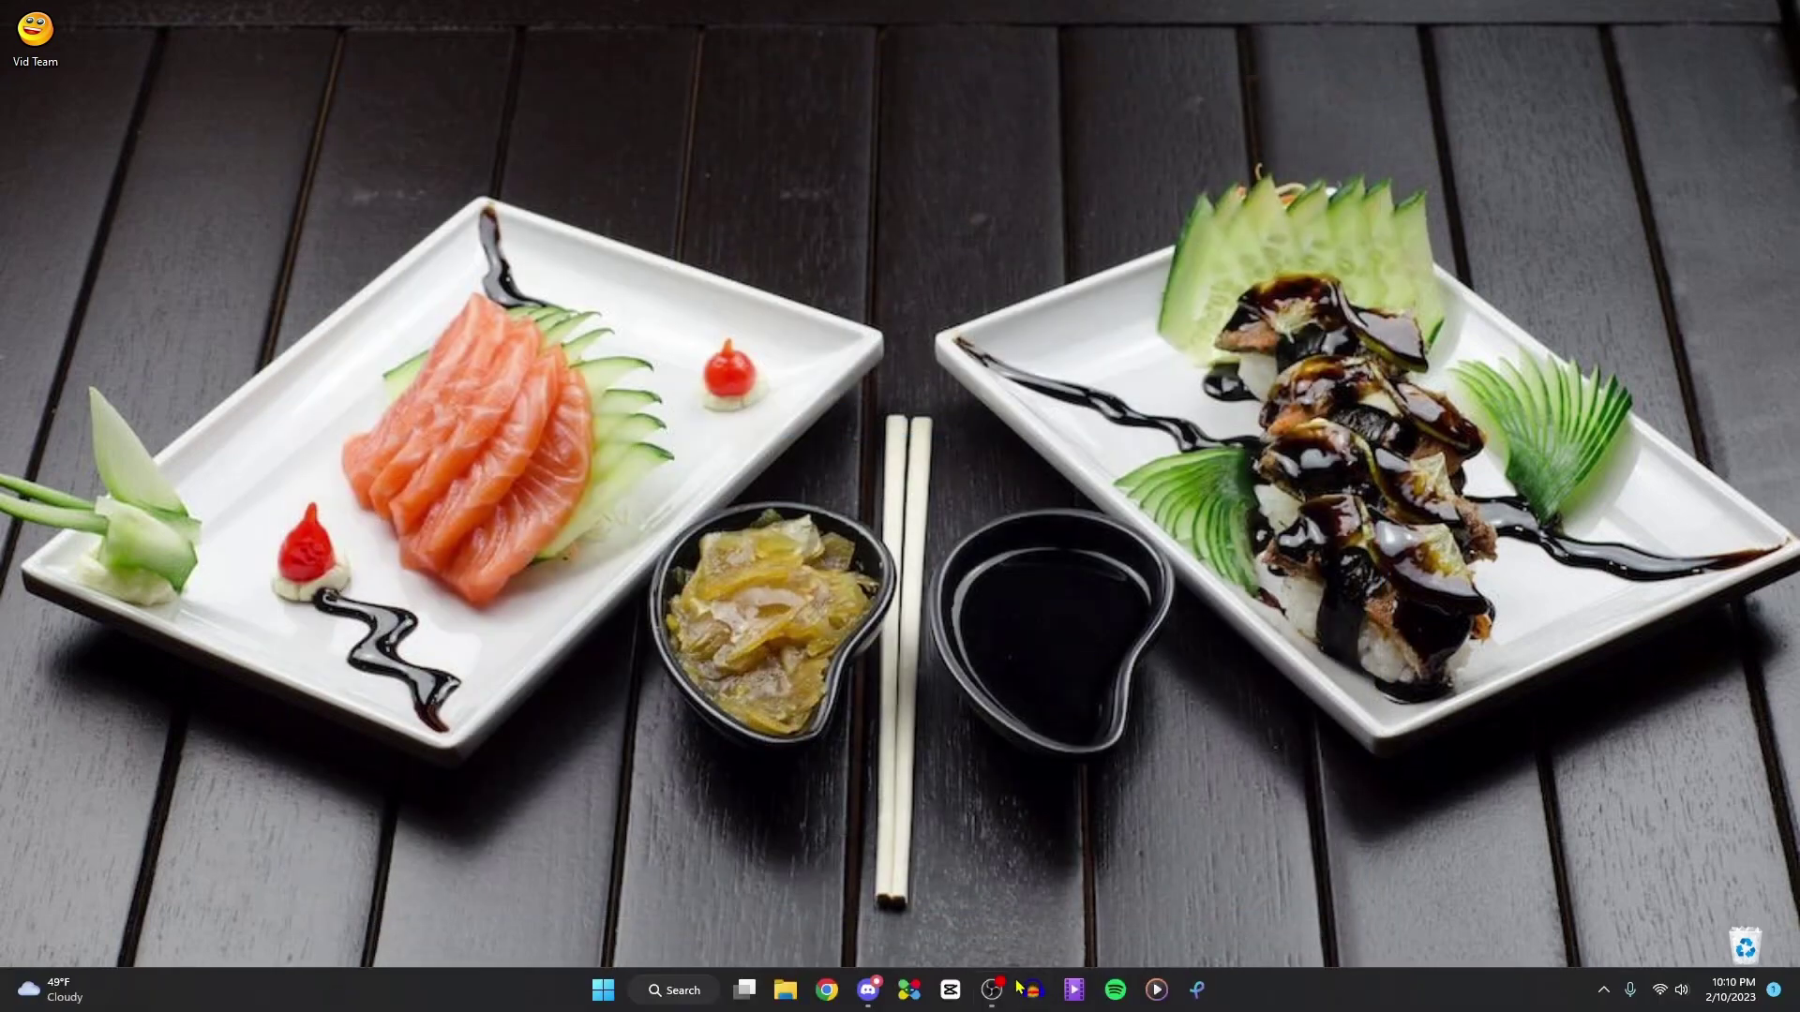
Launch BlueStacks X and open the Multi-Instance Manager from My Games > App Player Instances
click(909, 1003)
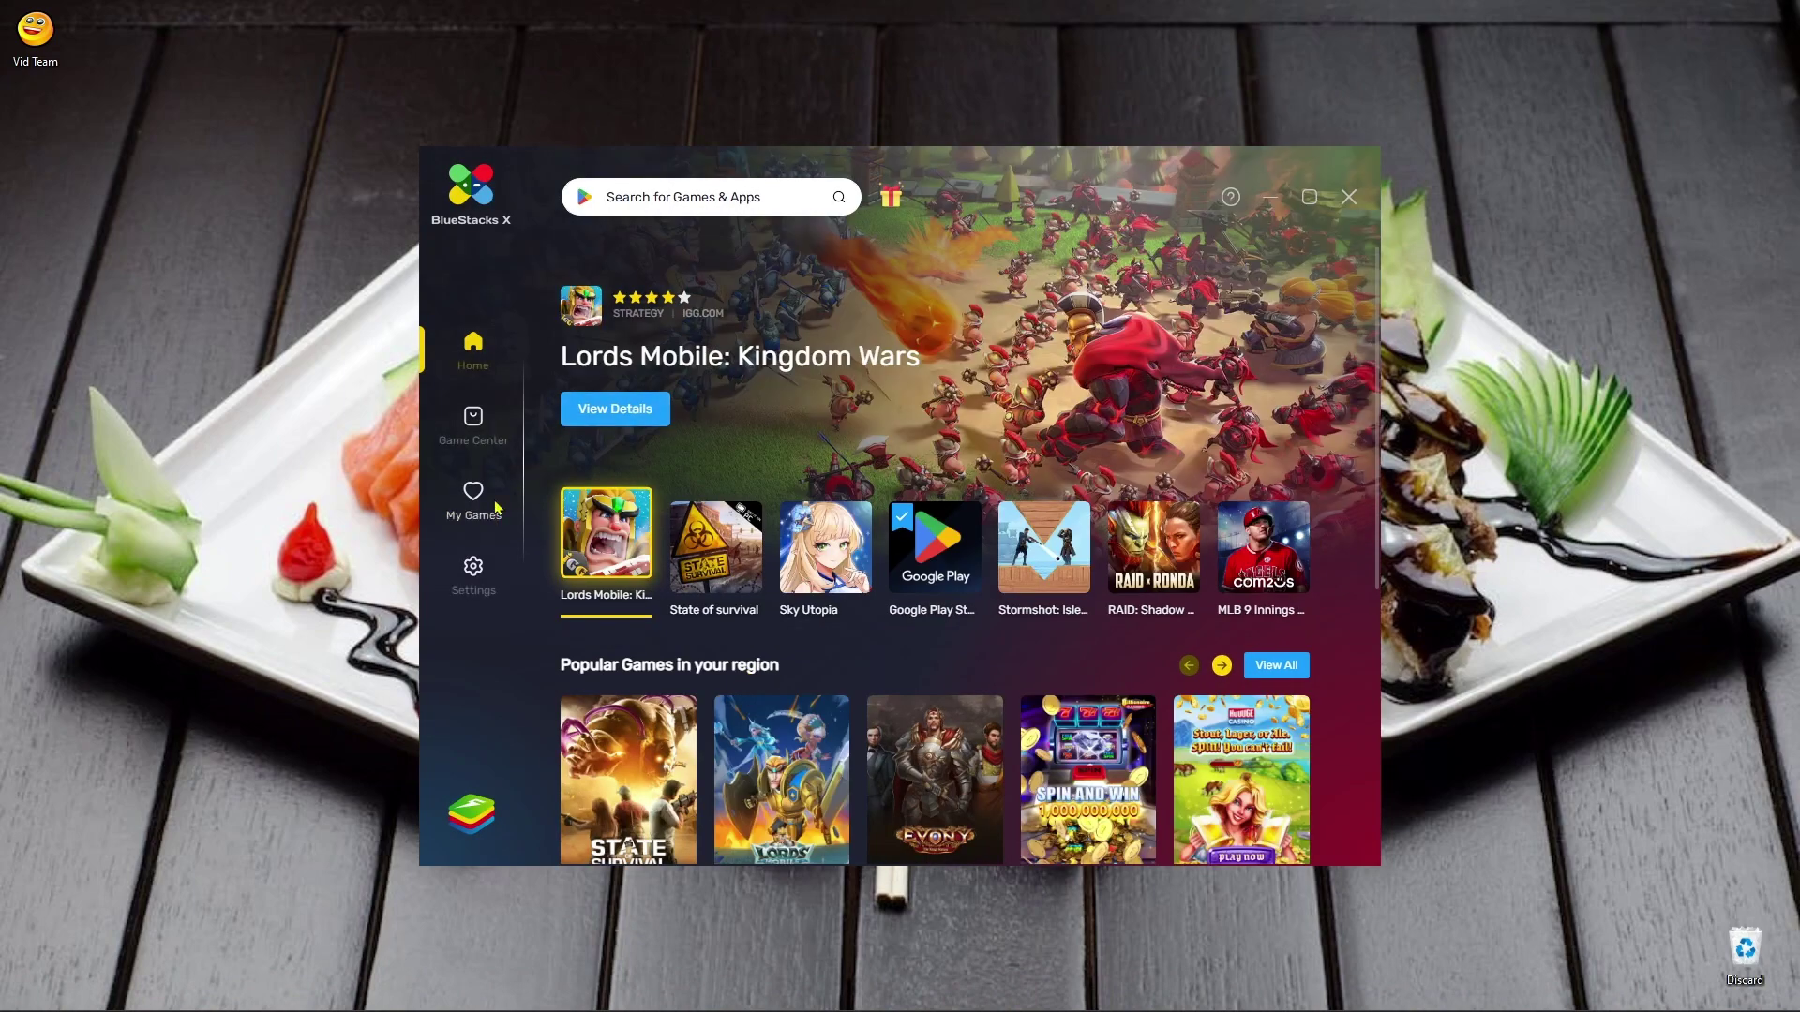
click(473, 497)
click(1200, 298)
click(1176, 305)
click(1310, 199)
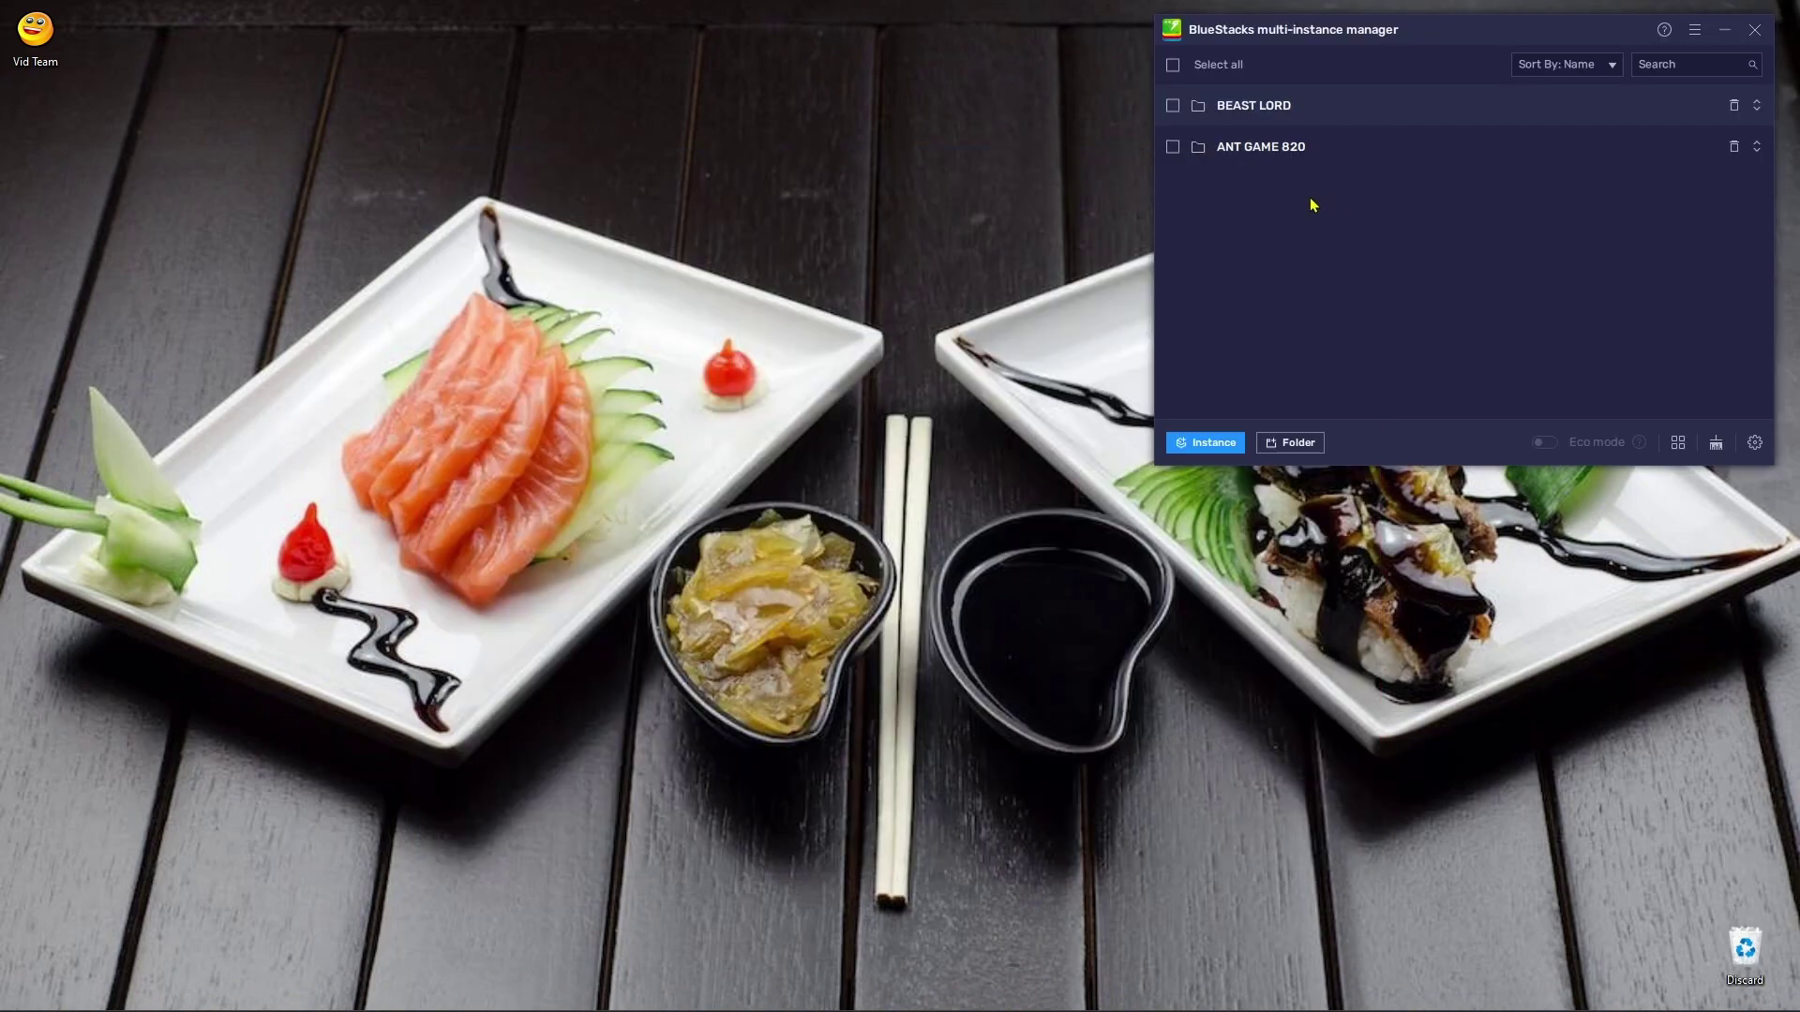
Create a fresh Pie 64-bit instance, BlueStacks App Player 10
click(1209, 446)
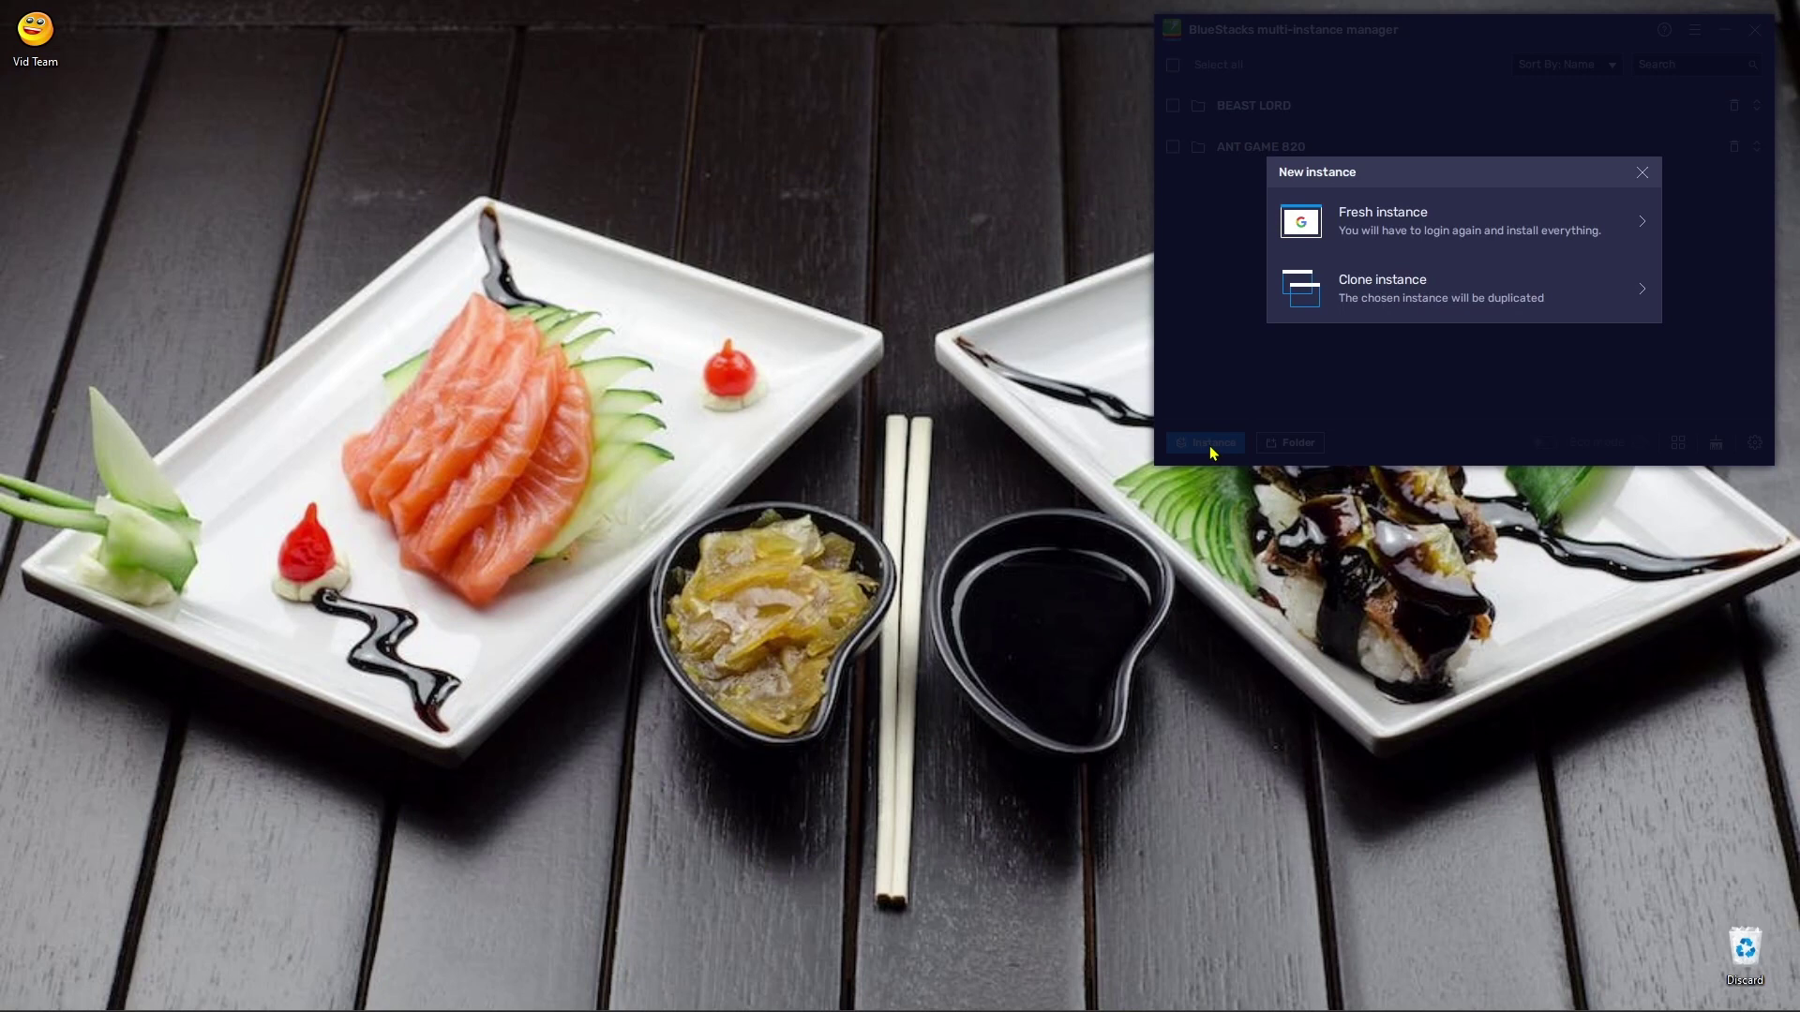
click(1358, 226)
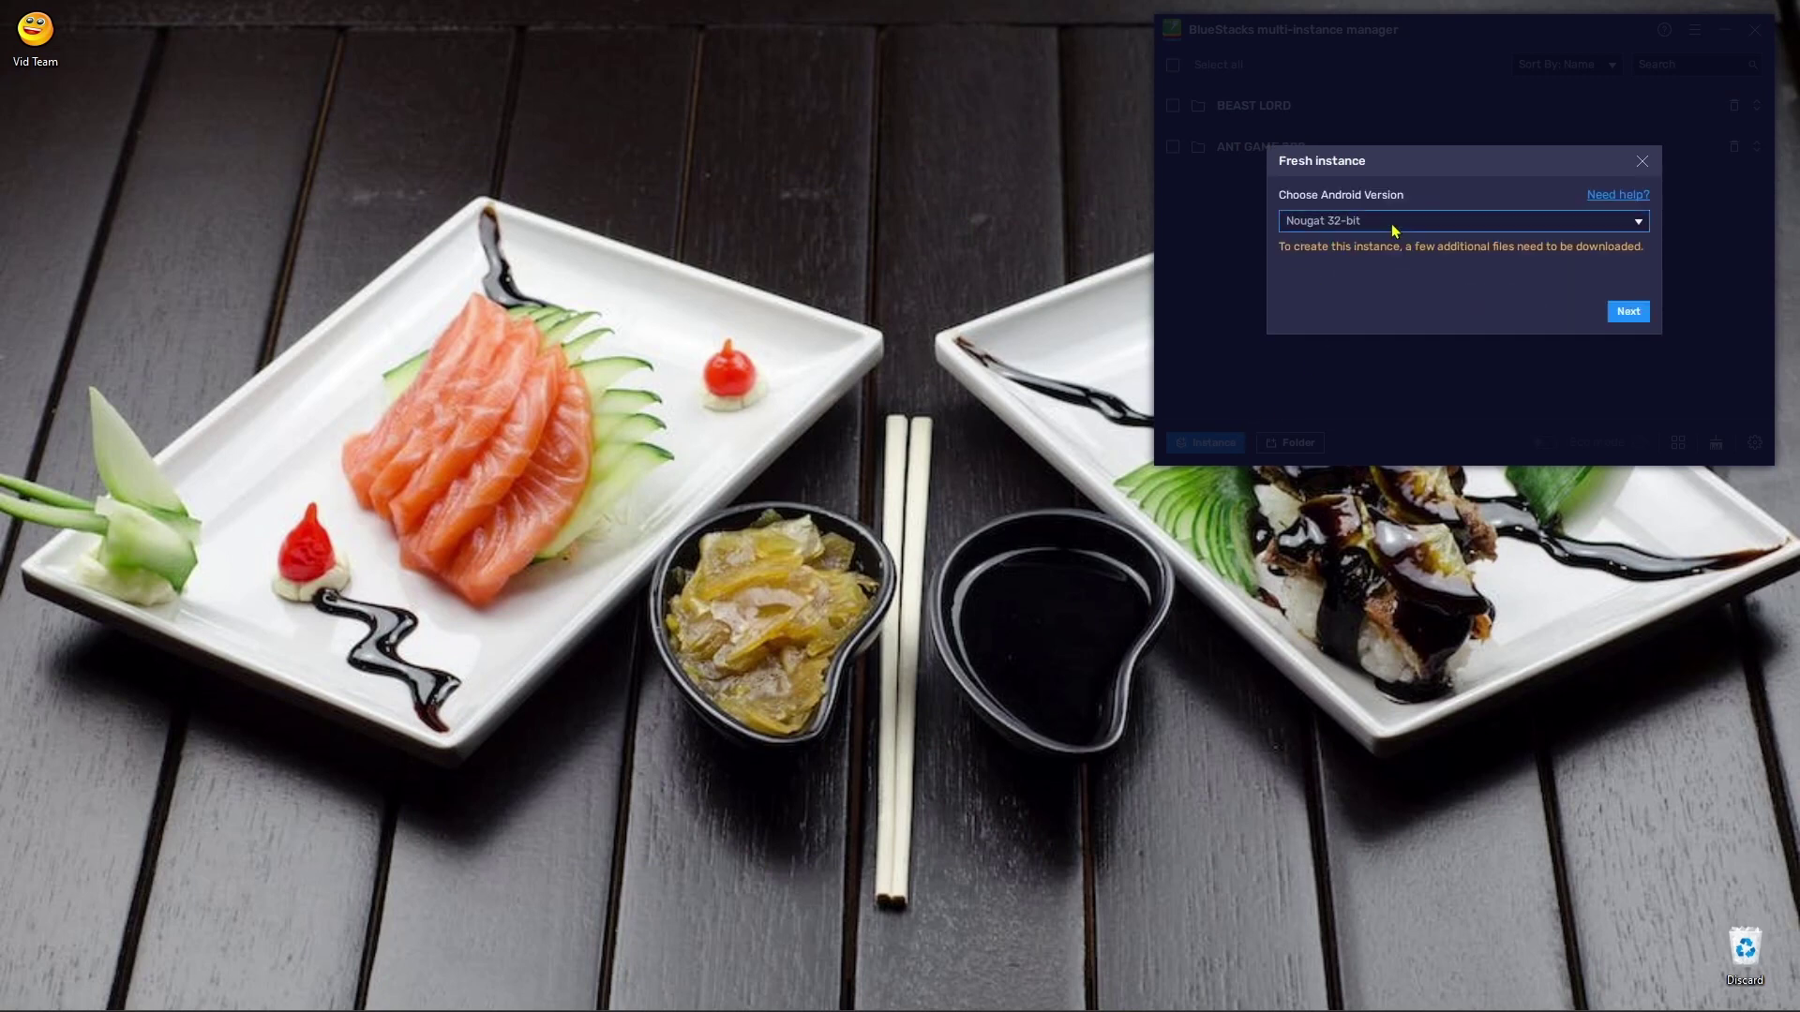
click(1393, 231)
click(1364, 292)
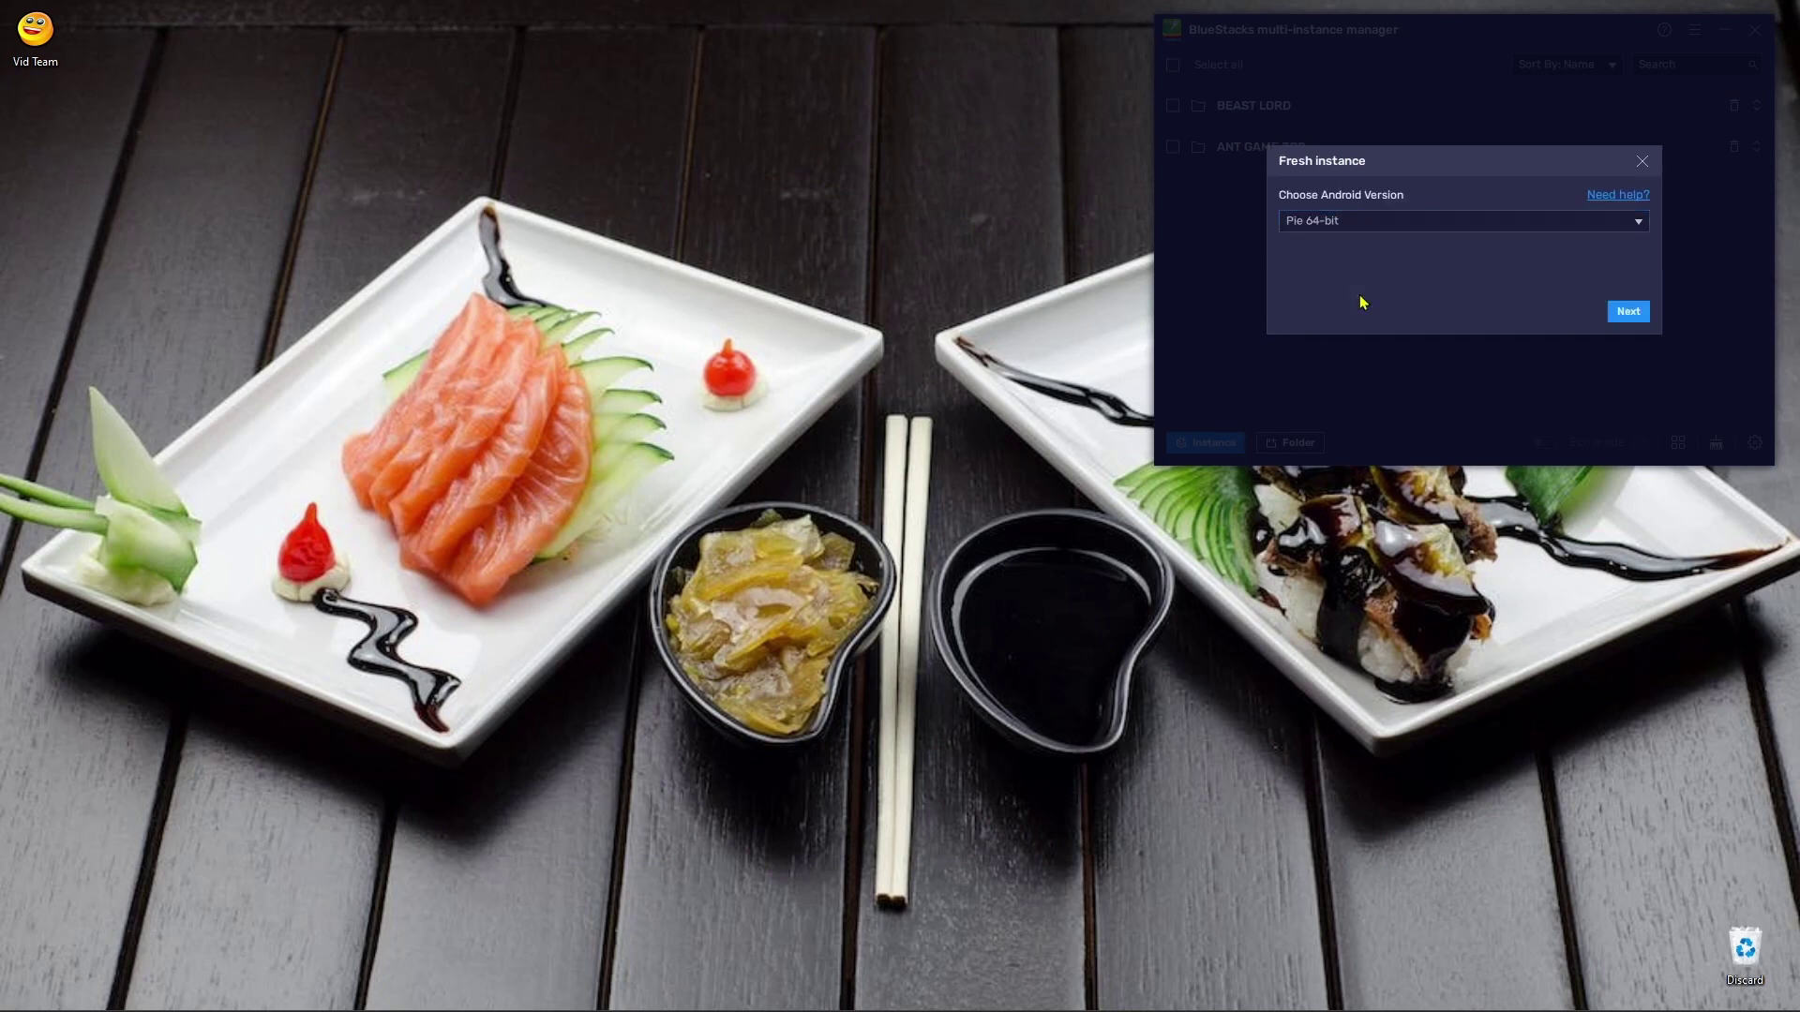
click(1631, 316)
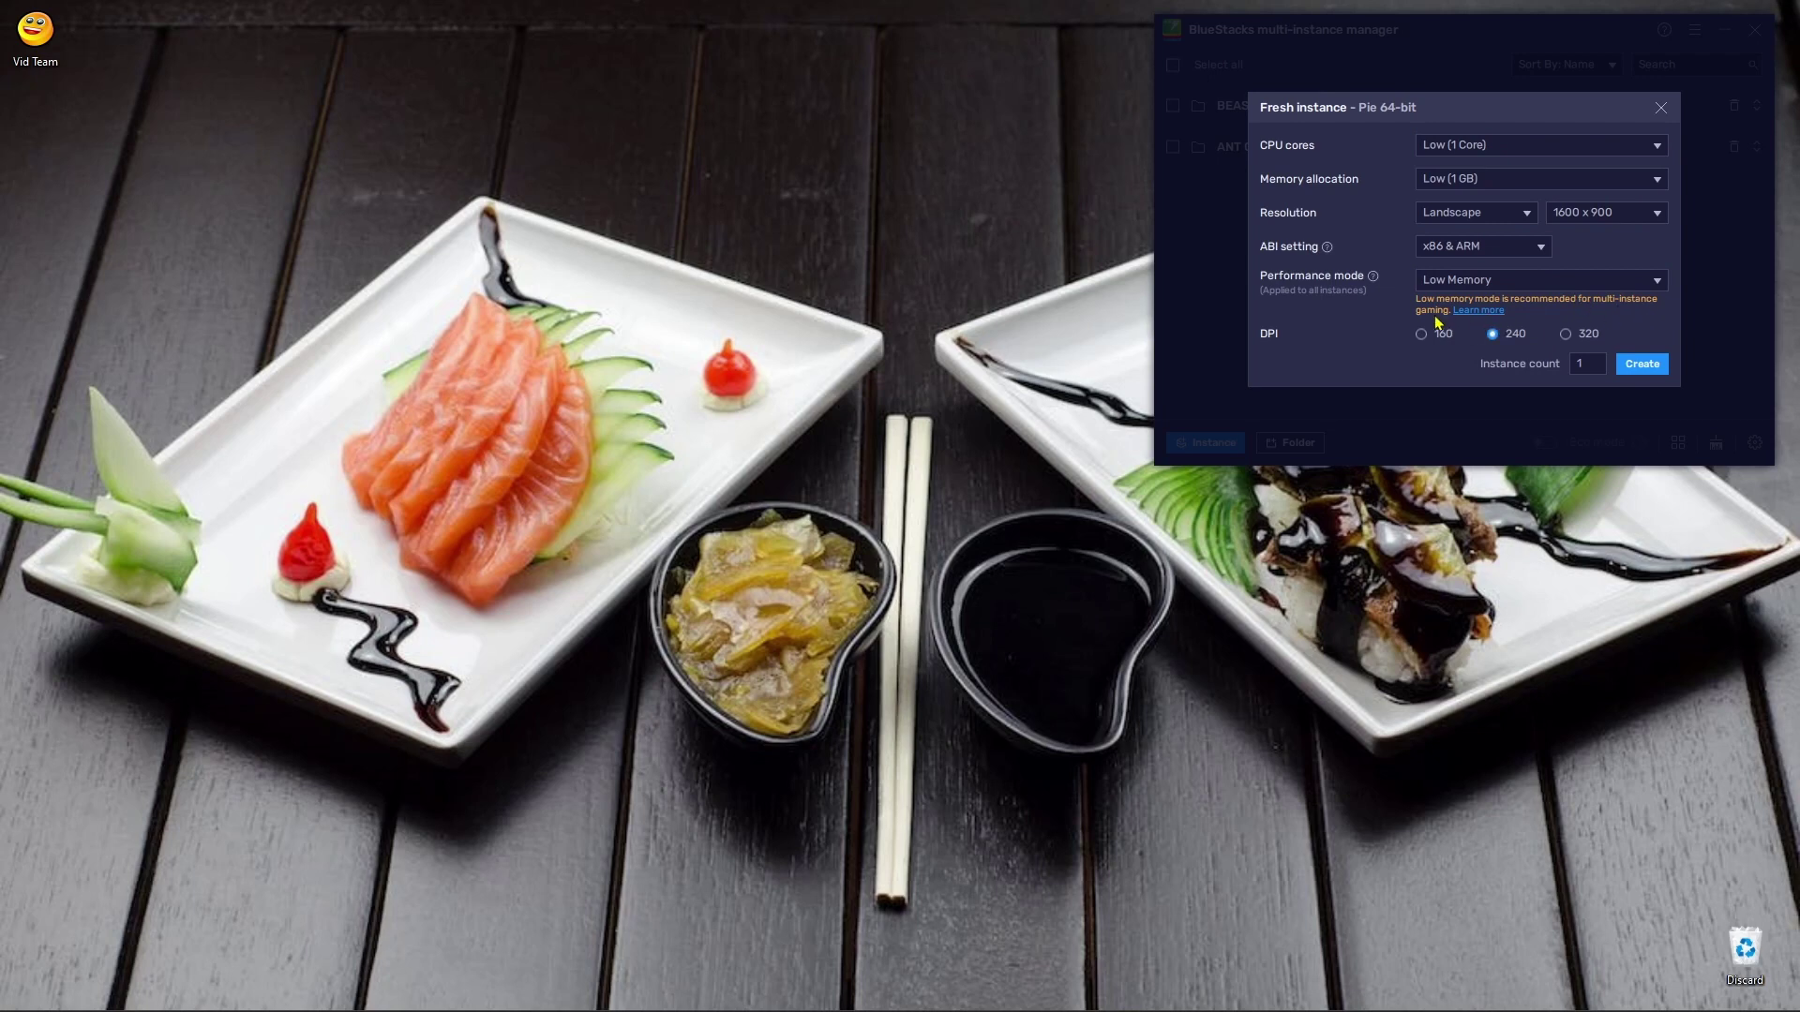
click(1644, 371)
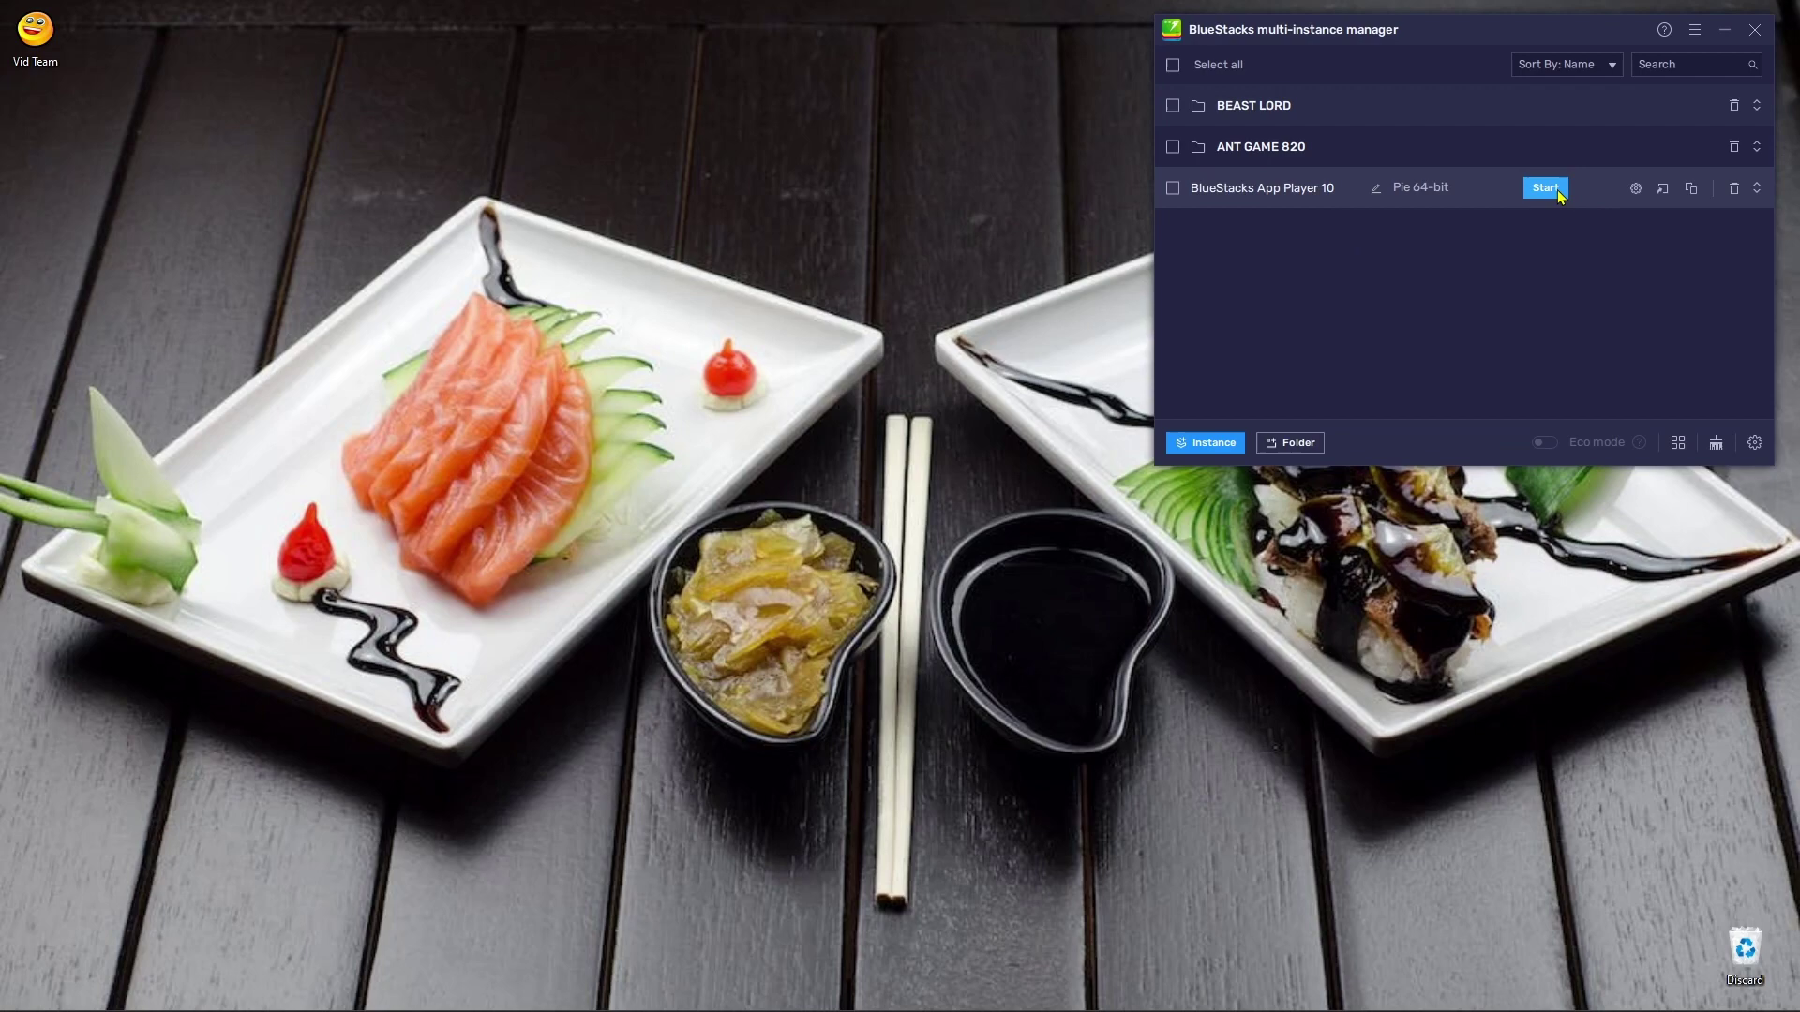
Start App Player 10 and sign in to the Play Store with the Google account, accepting Google services
click(1558, 192)
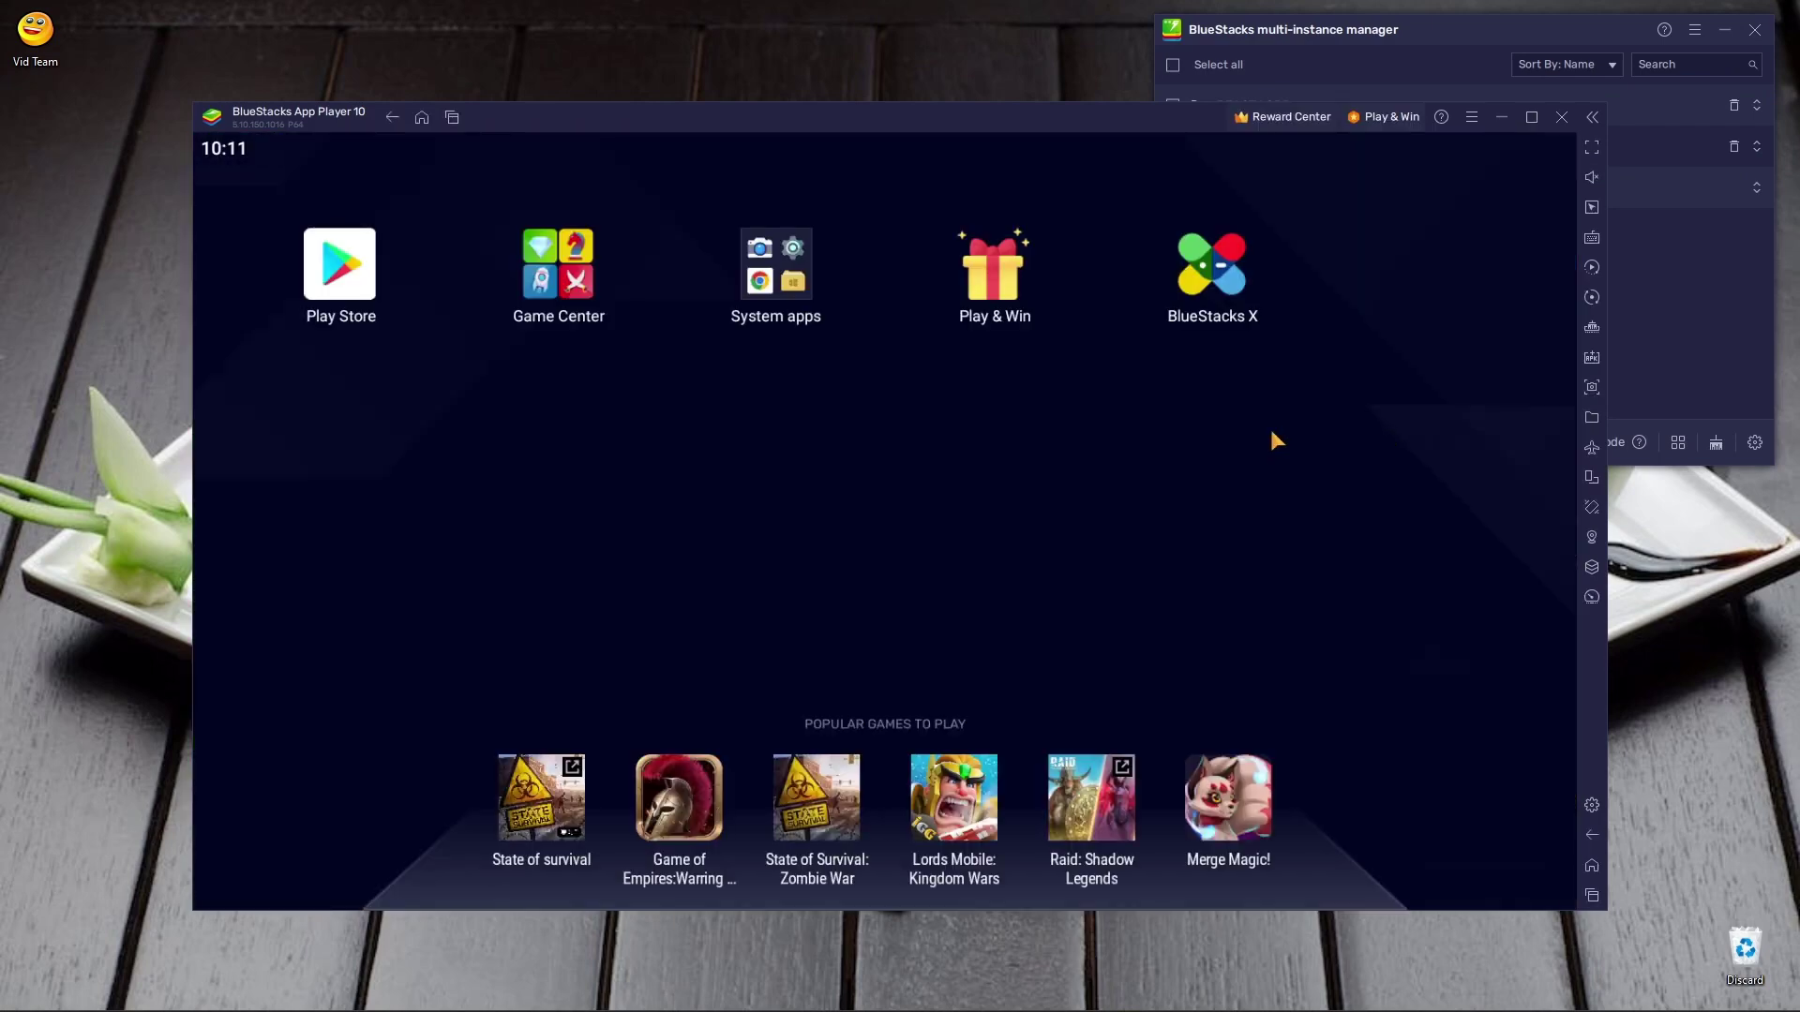
click(345, 273)
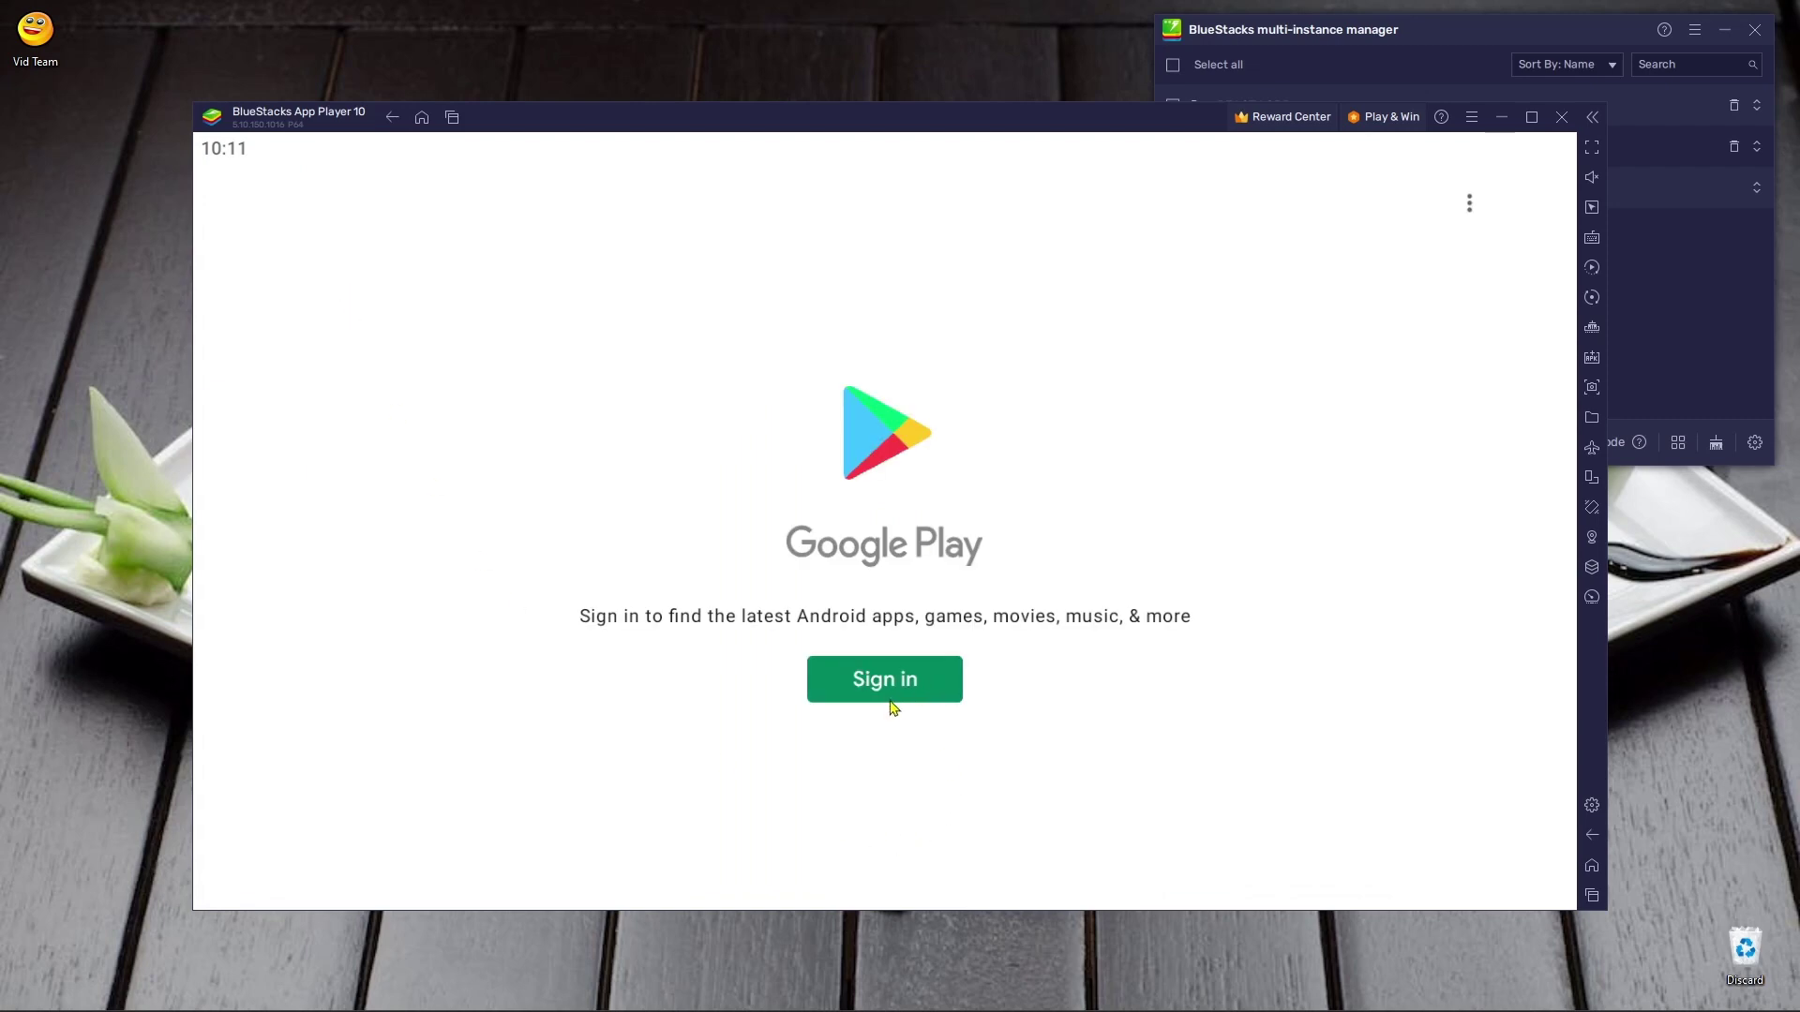
click(890, 700)
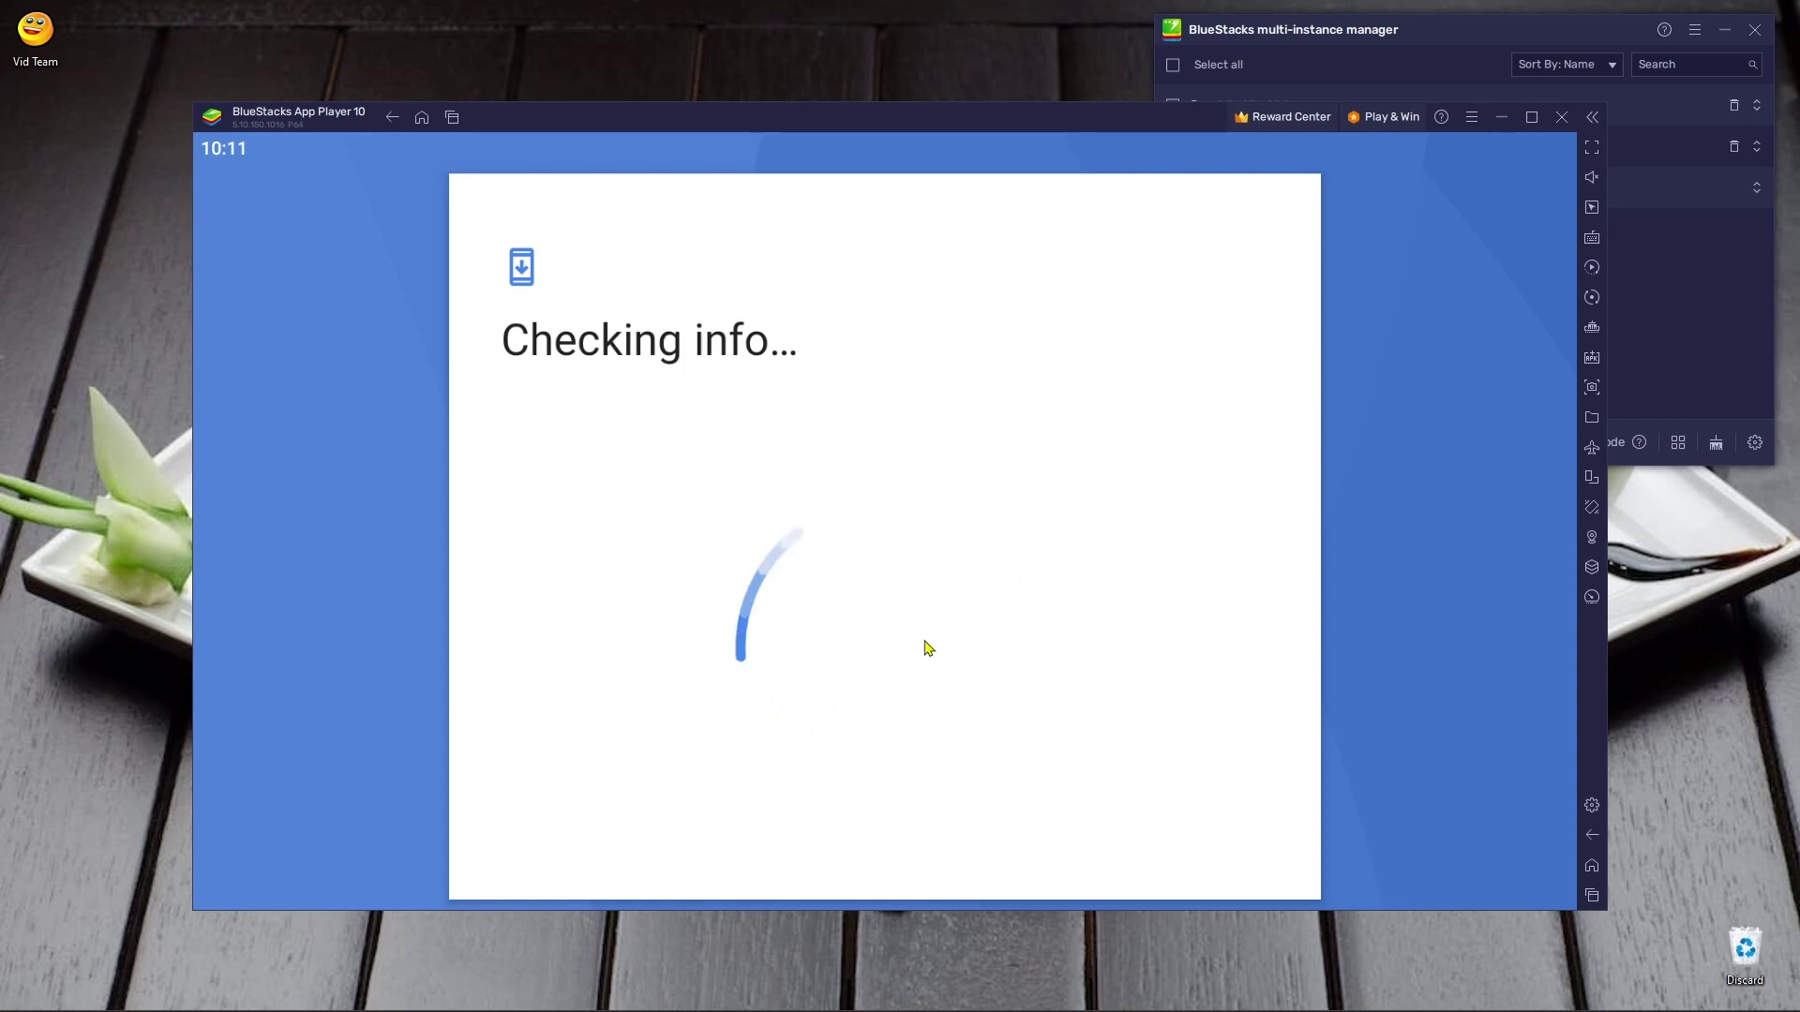
click(724, 471)
click(1244, 606)
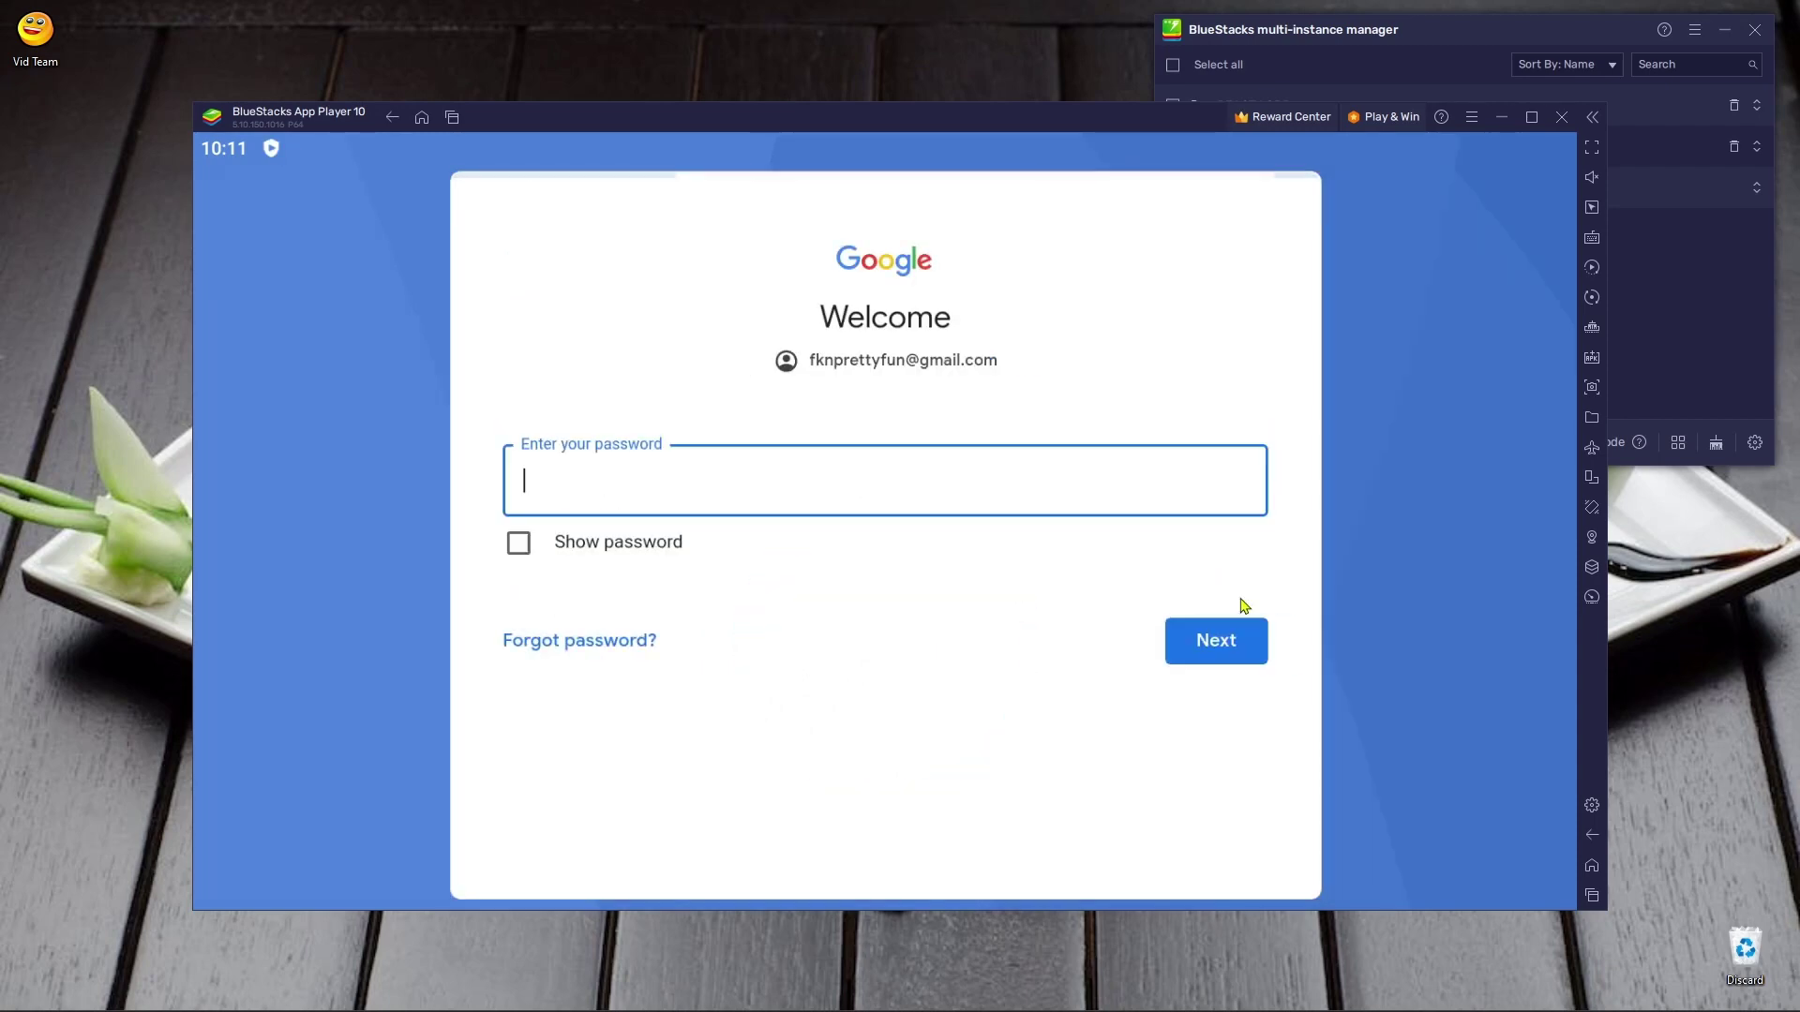
click(1211, 647)
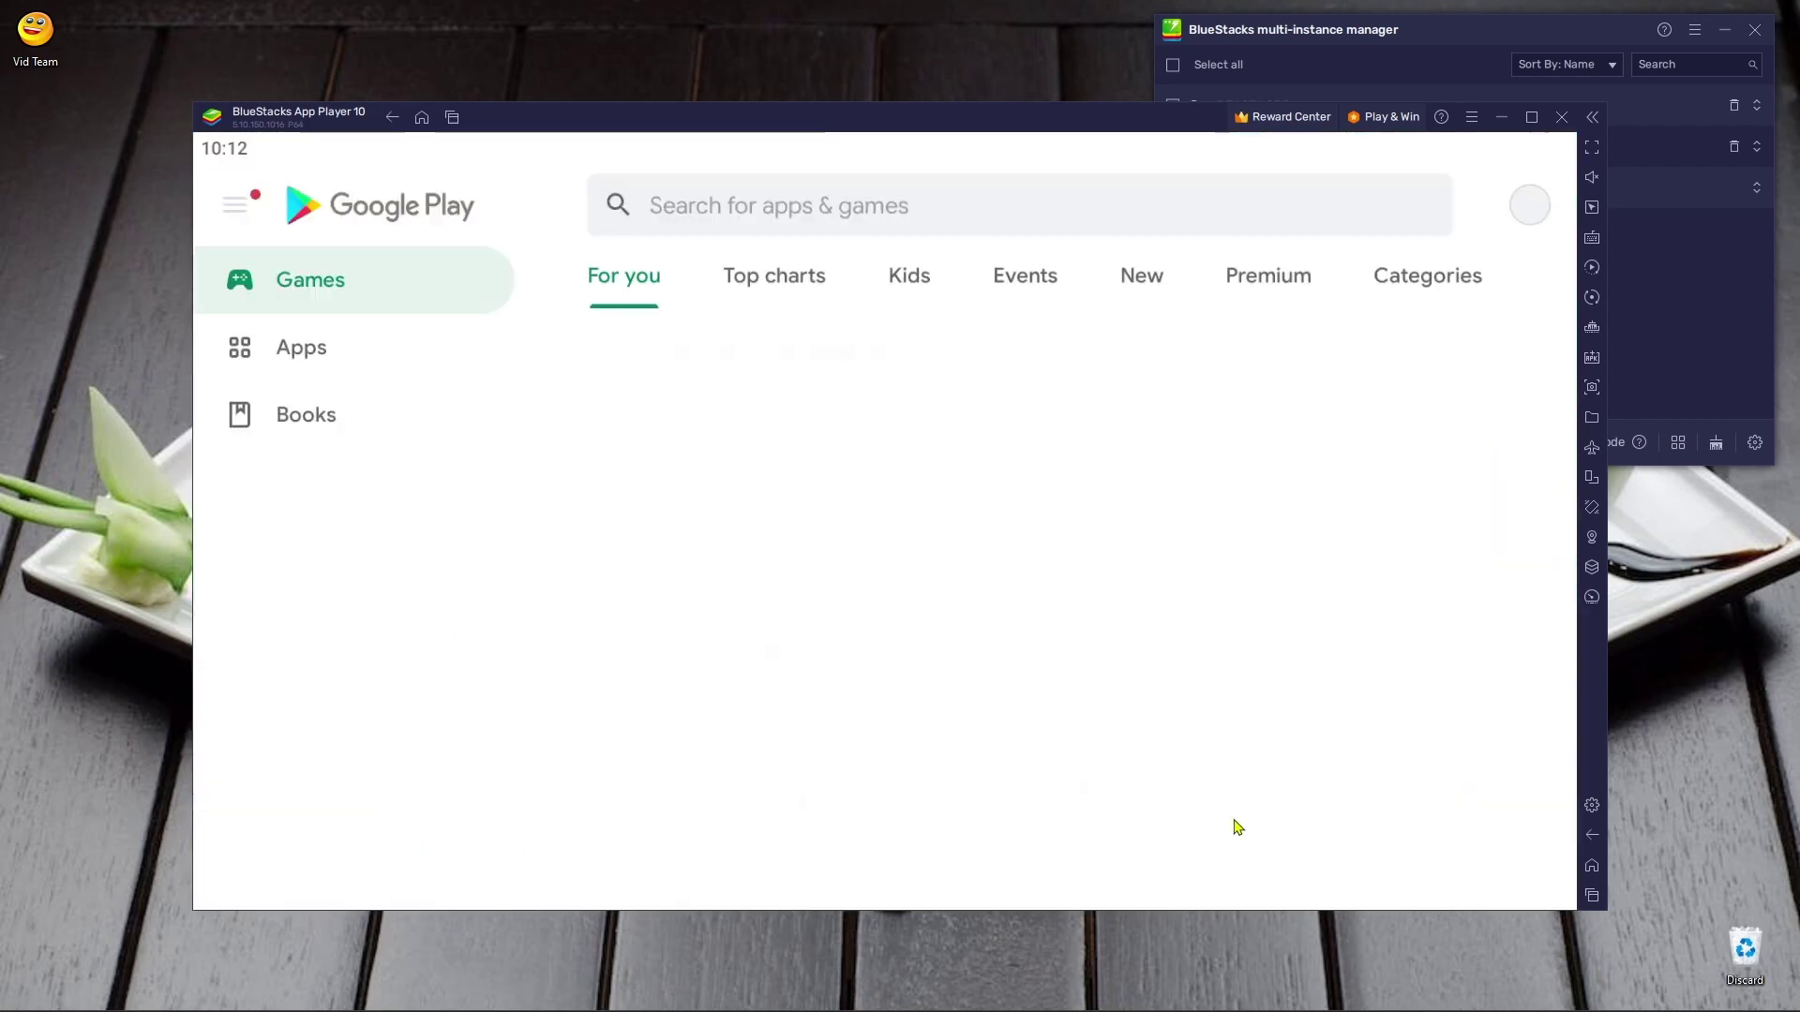
Search 'Underground kingdom', then install and launch The Ants: Underground Kingdom
click(703, 204)
text(Underground kingdom)
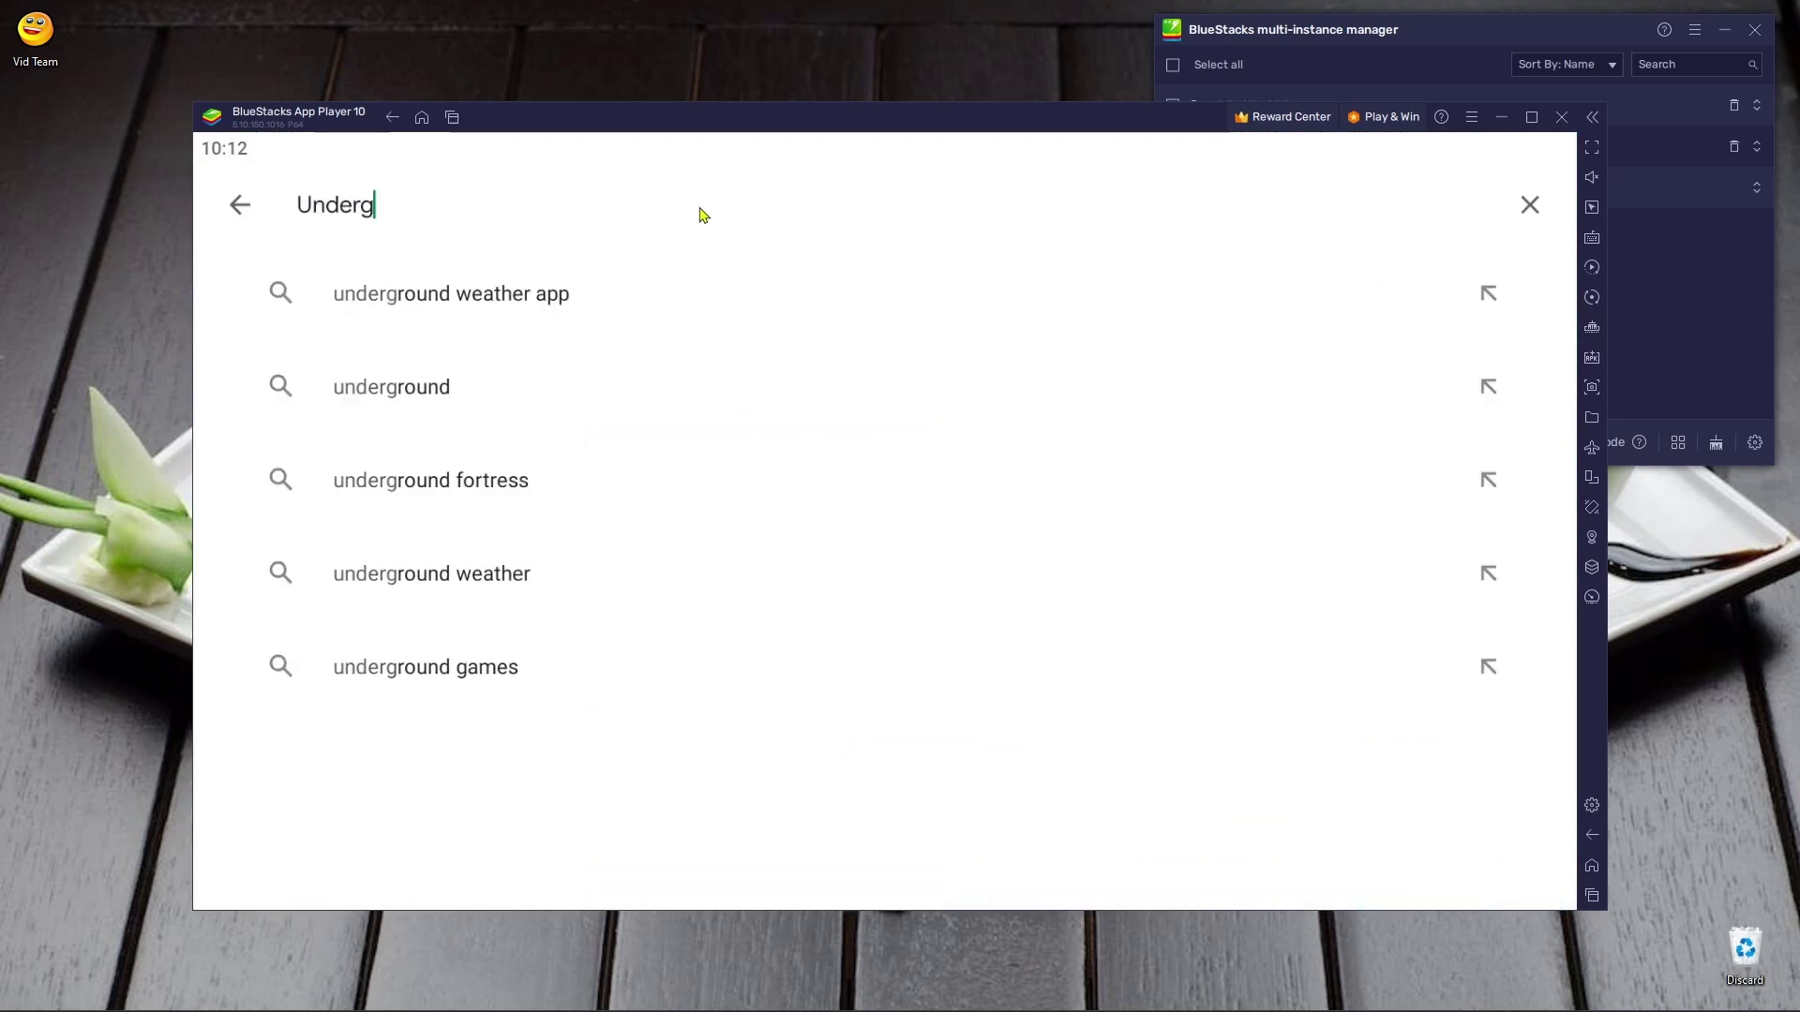
click(522, 290)
click(1369, 321)
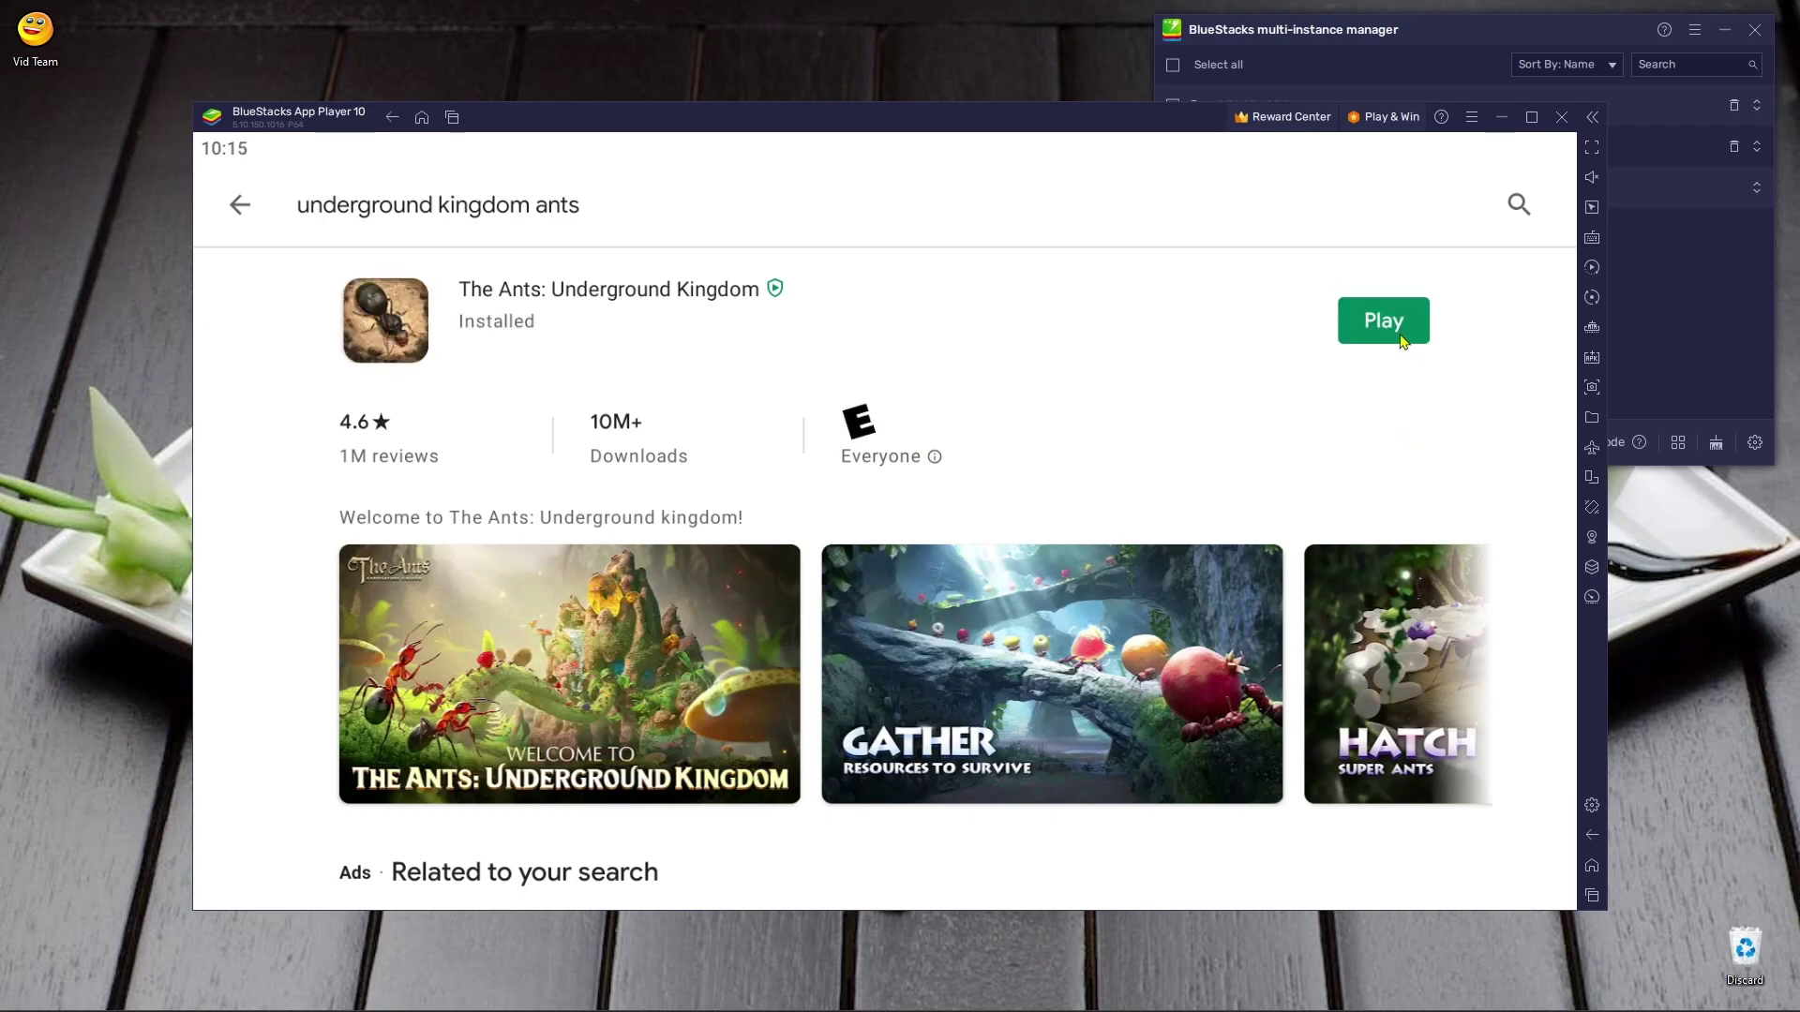
click(1400, 338)
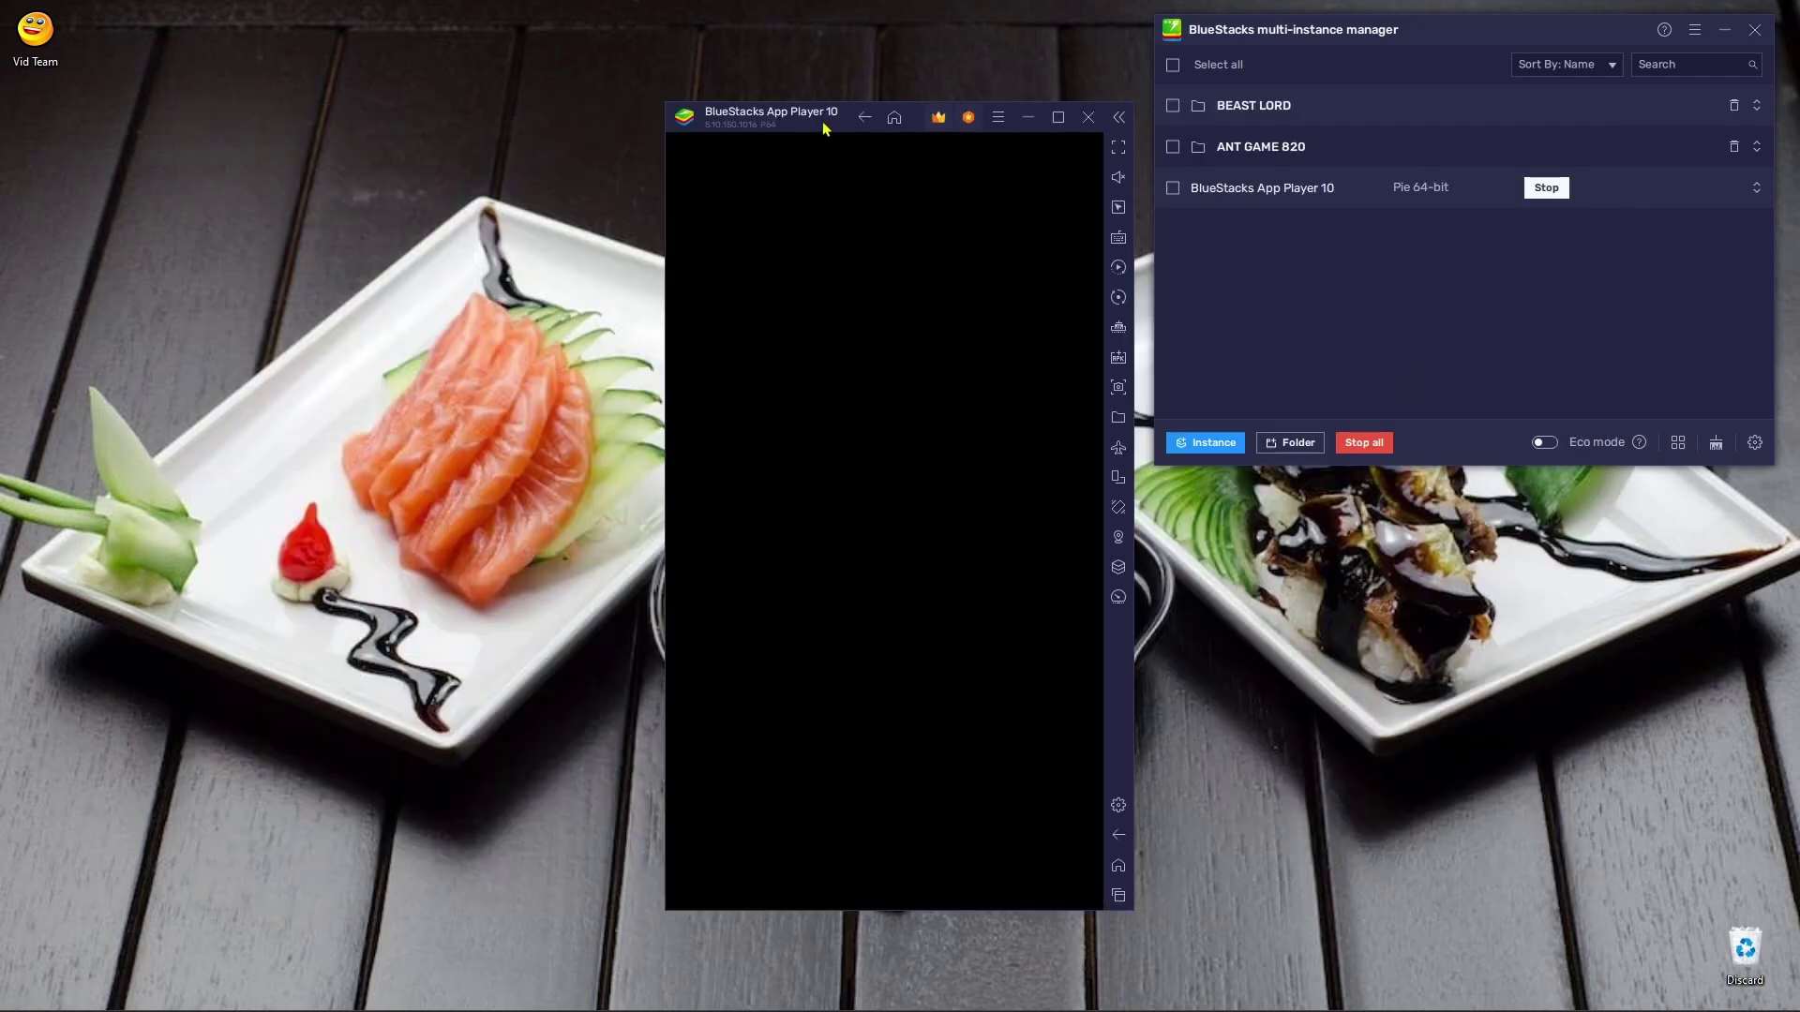
Move the App Player window up and left while the Ants tutorial loads
drag(823, 121, 620, 64)
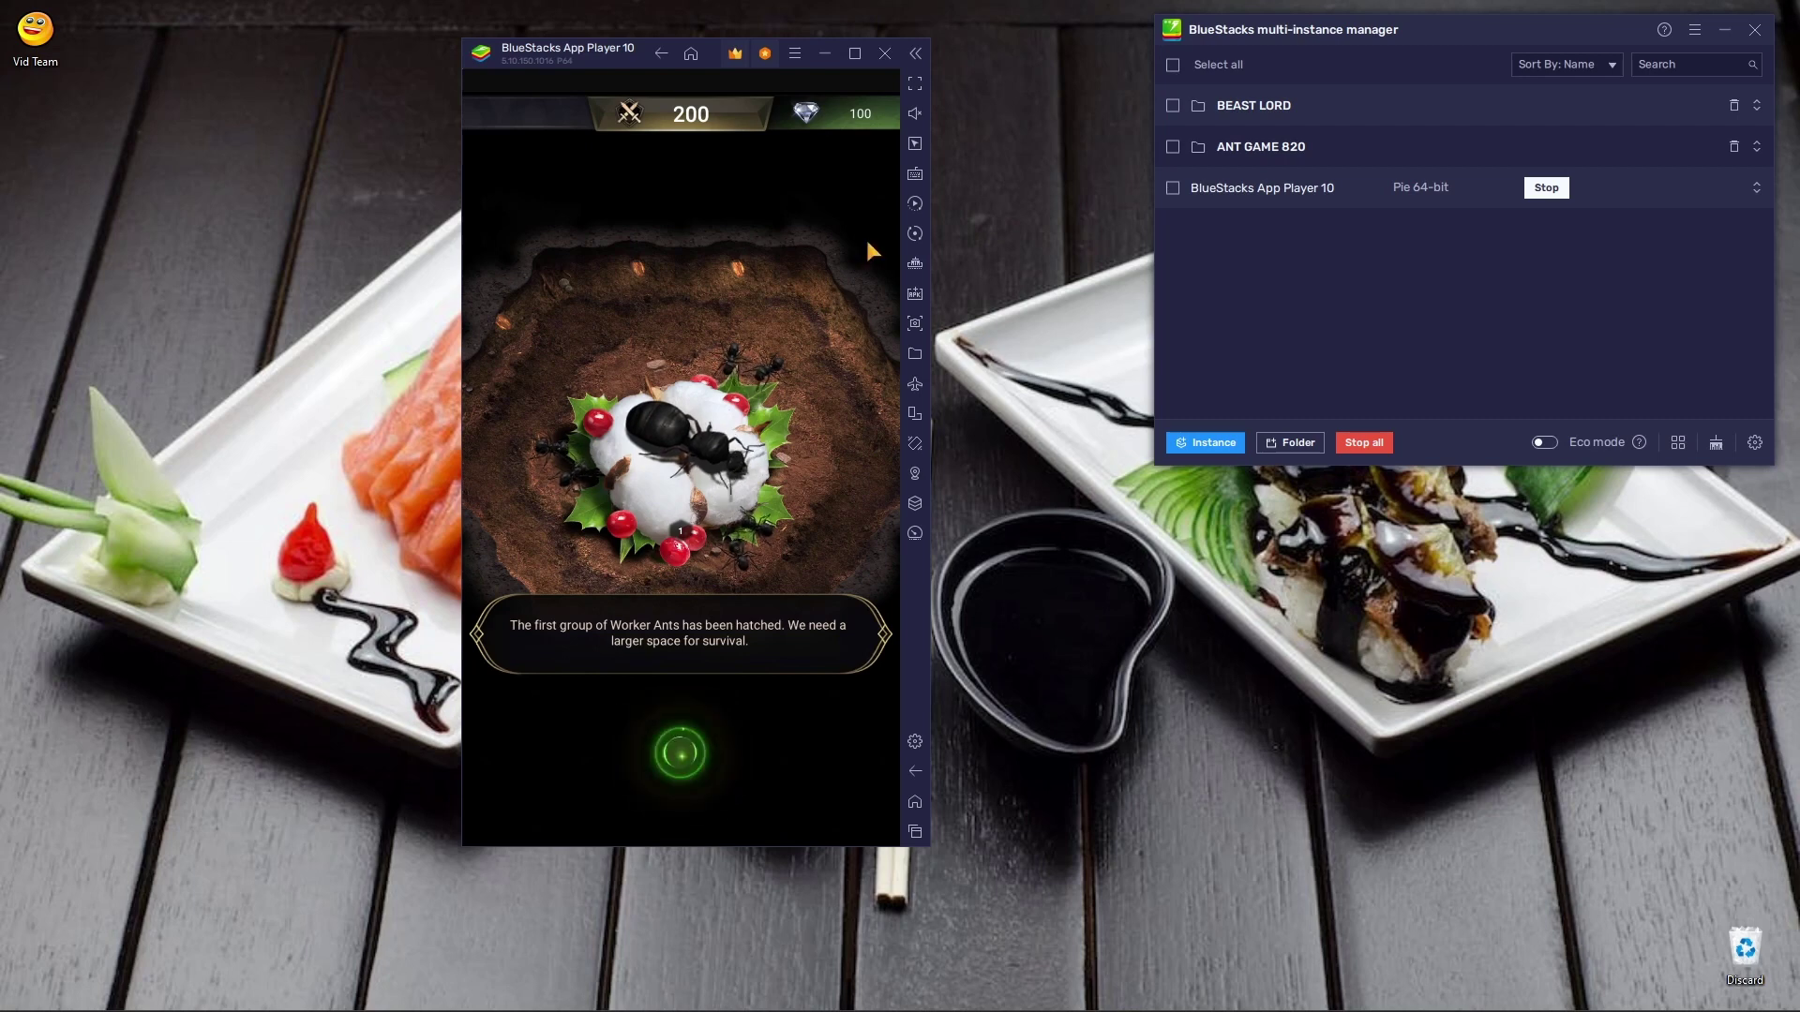
Lock the mouse cursor, dismiss the worker ants message, and decline the Exit Game? prompt
click(917, 145)
click(898, 132)
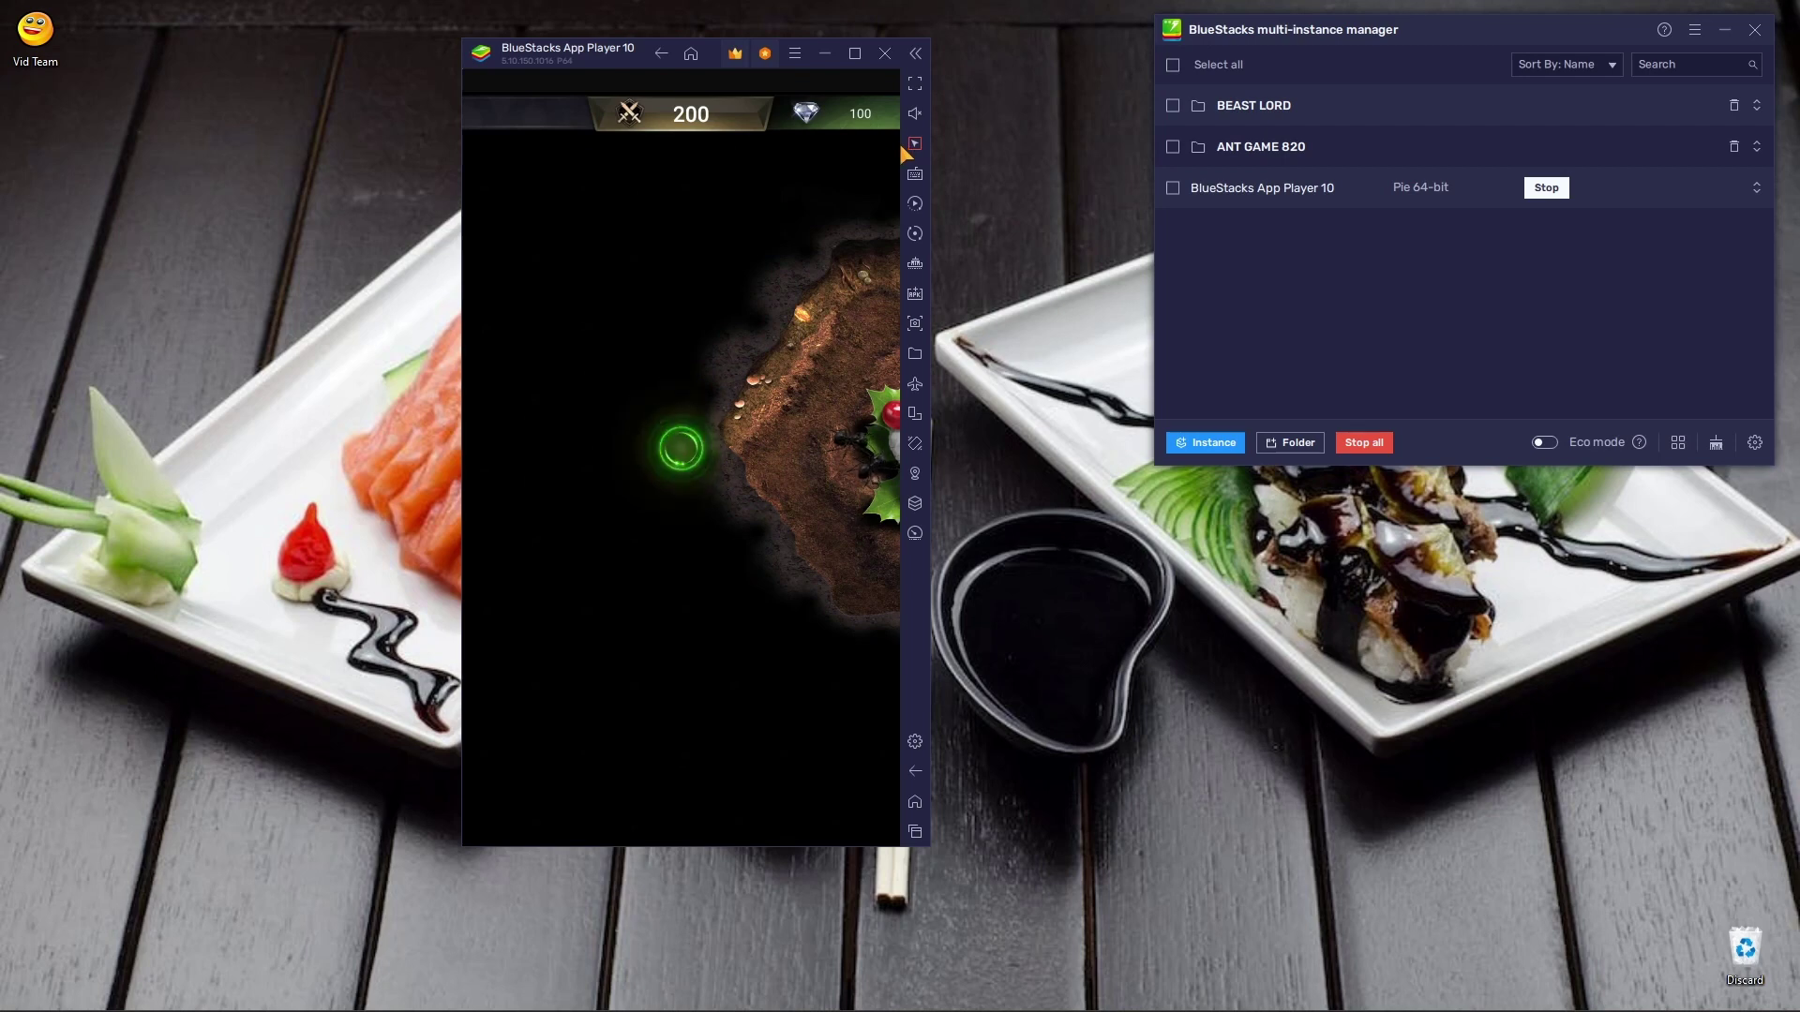
key(Escape)
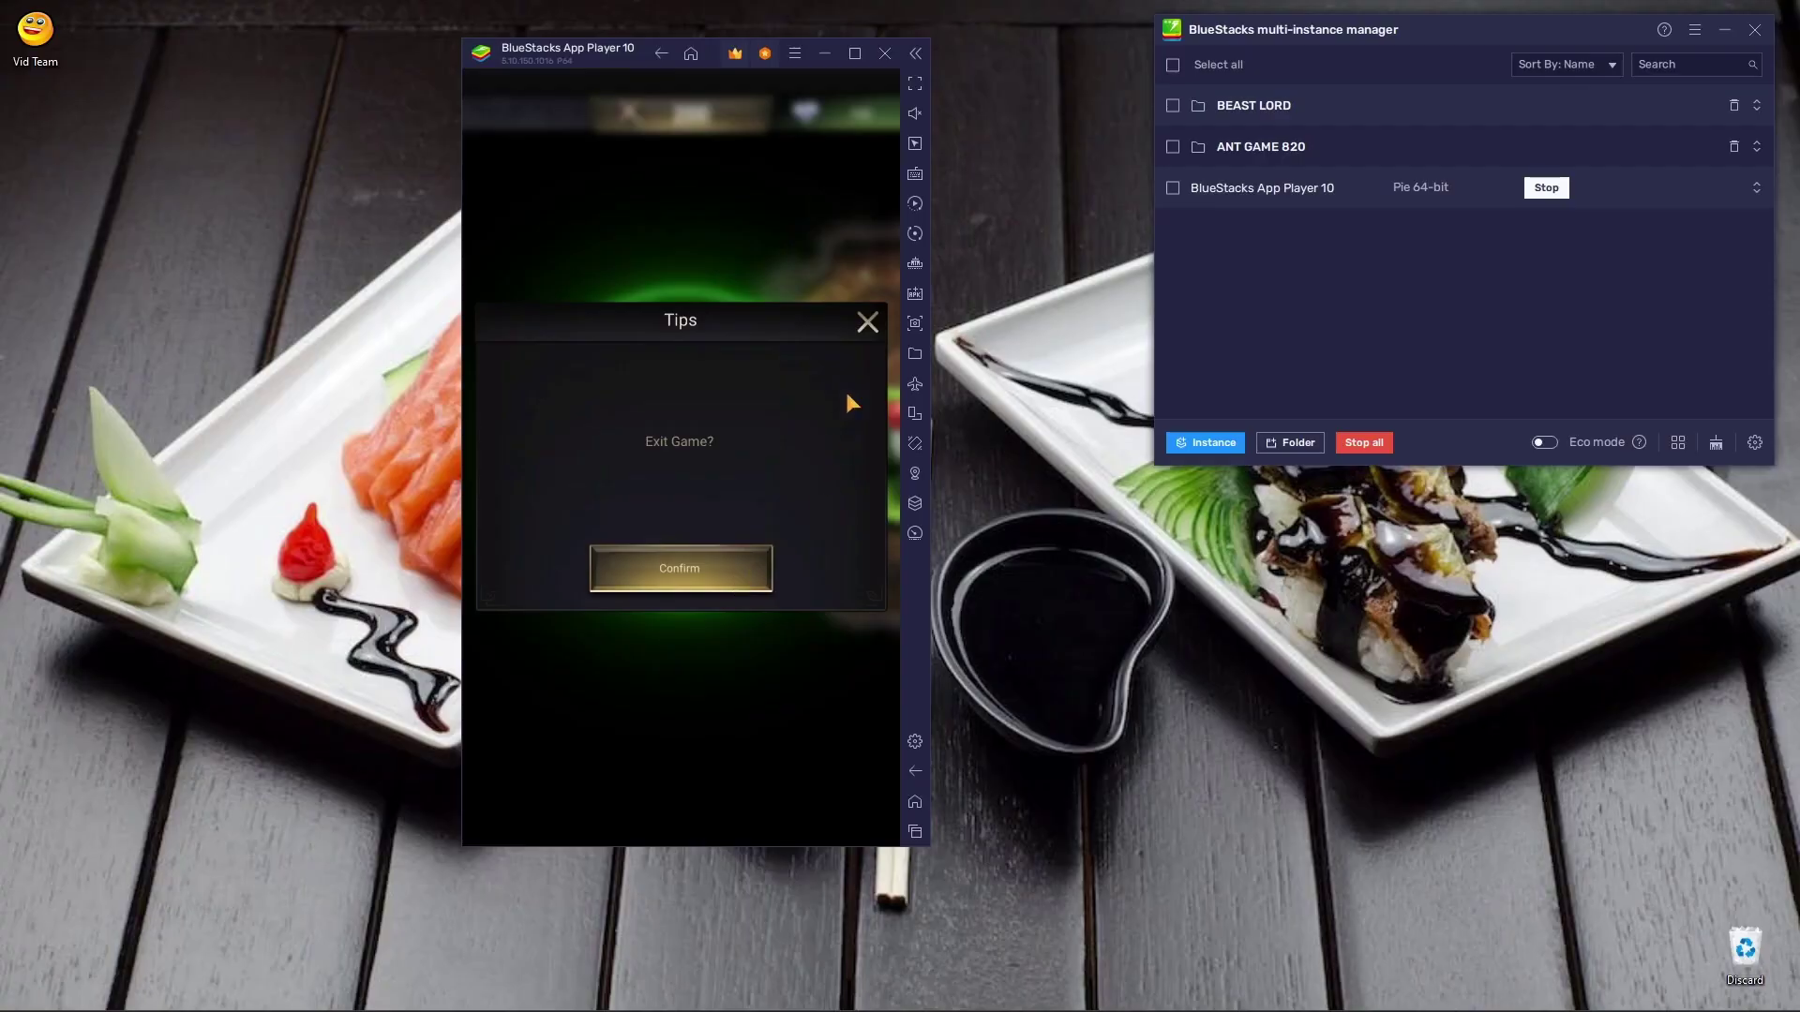
click(868, 323)
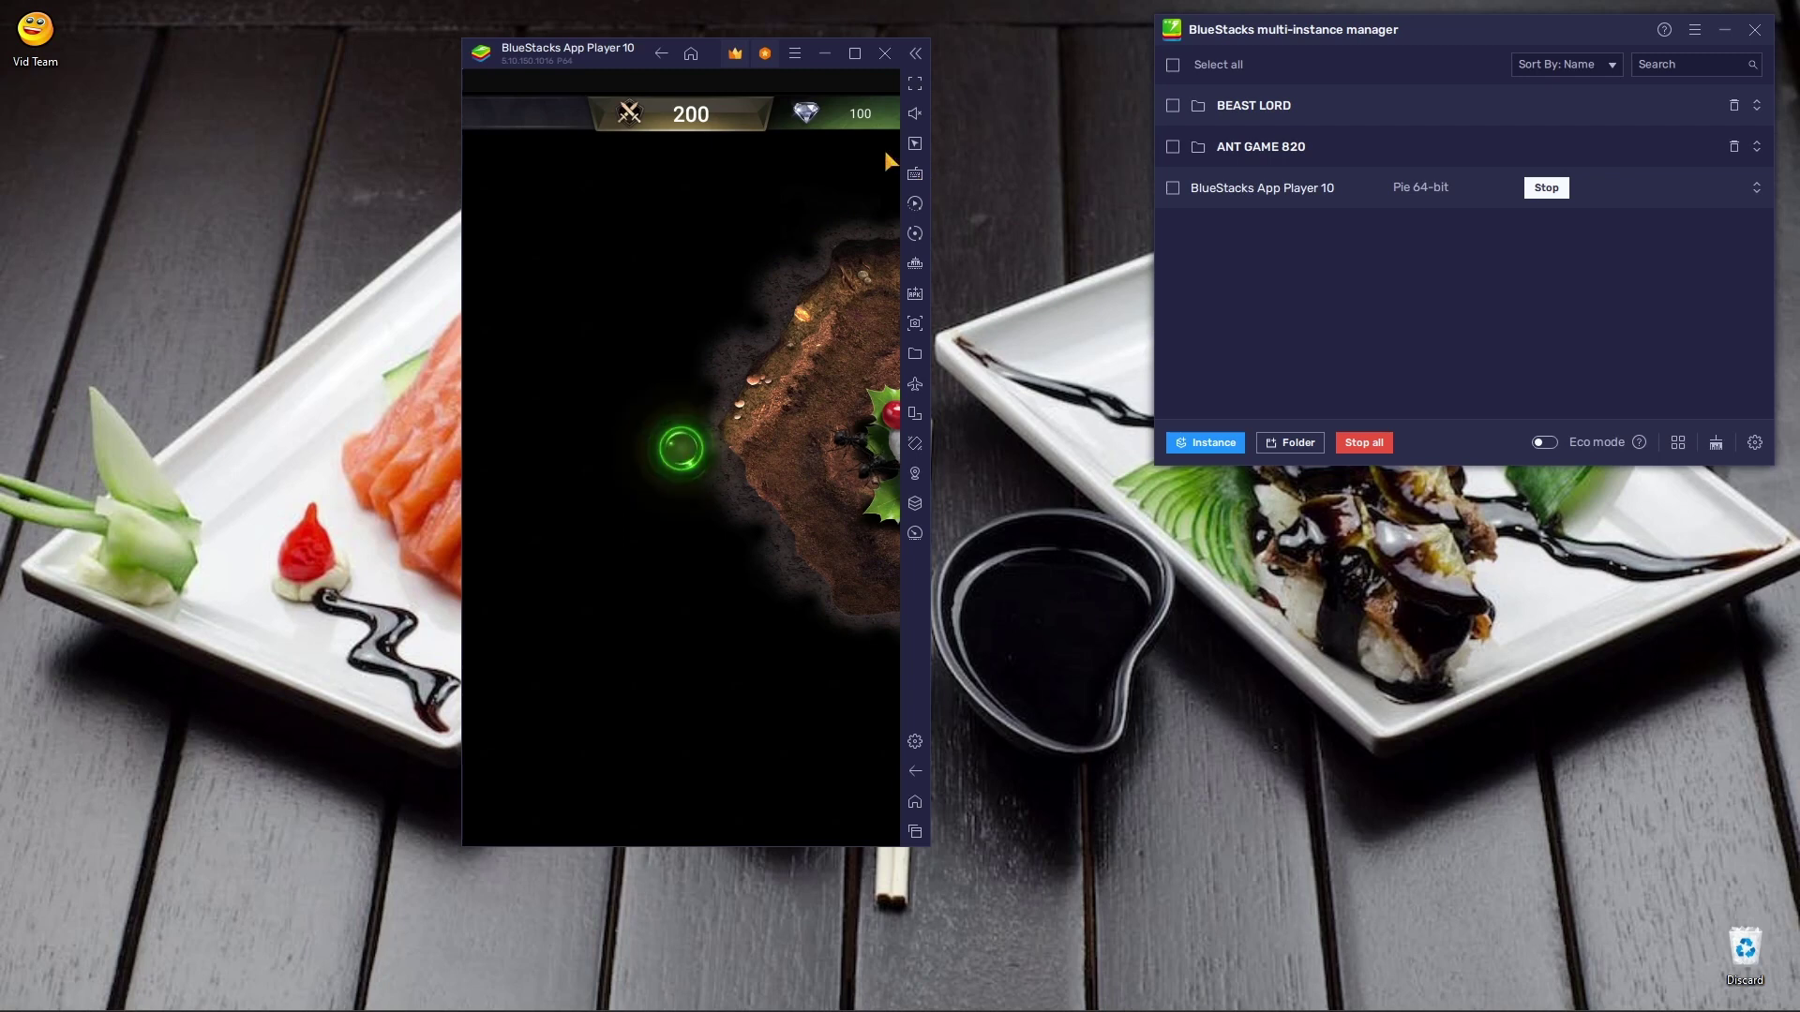
Open the macro manager, move it right, and browse then collapse the ANT GAME Macs folder
click(919, 204)
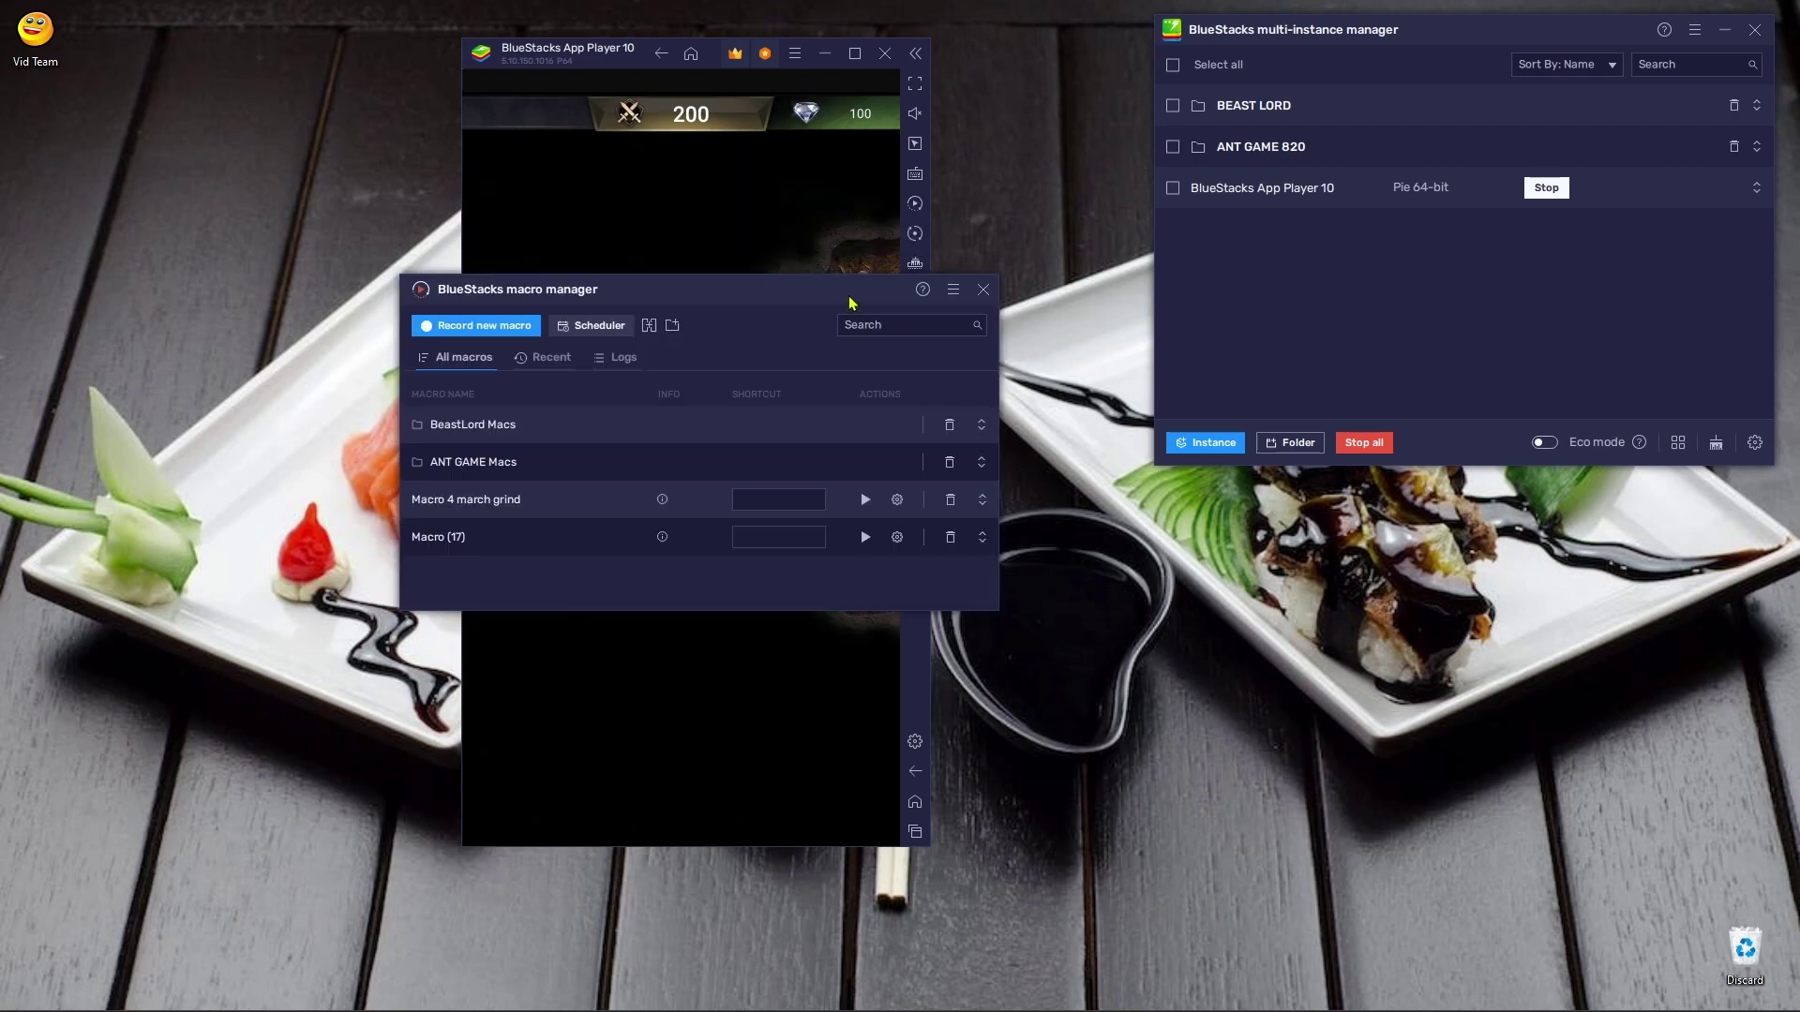
drag(845, 292, 1485, 272)
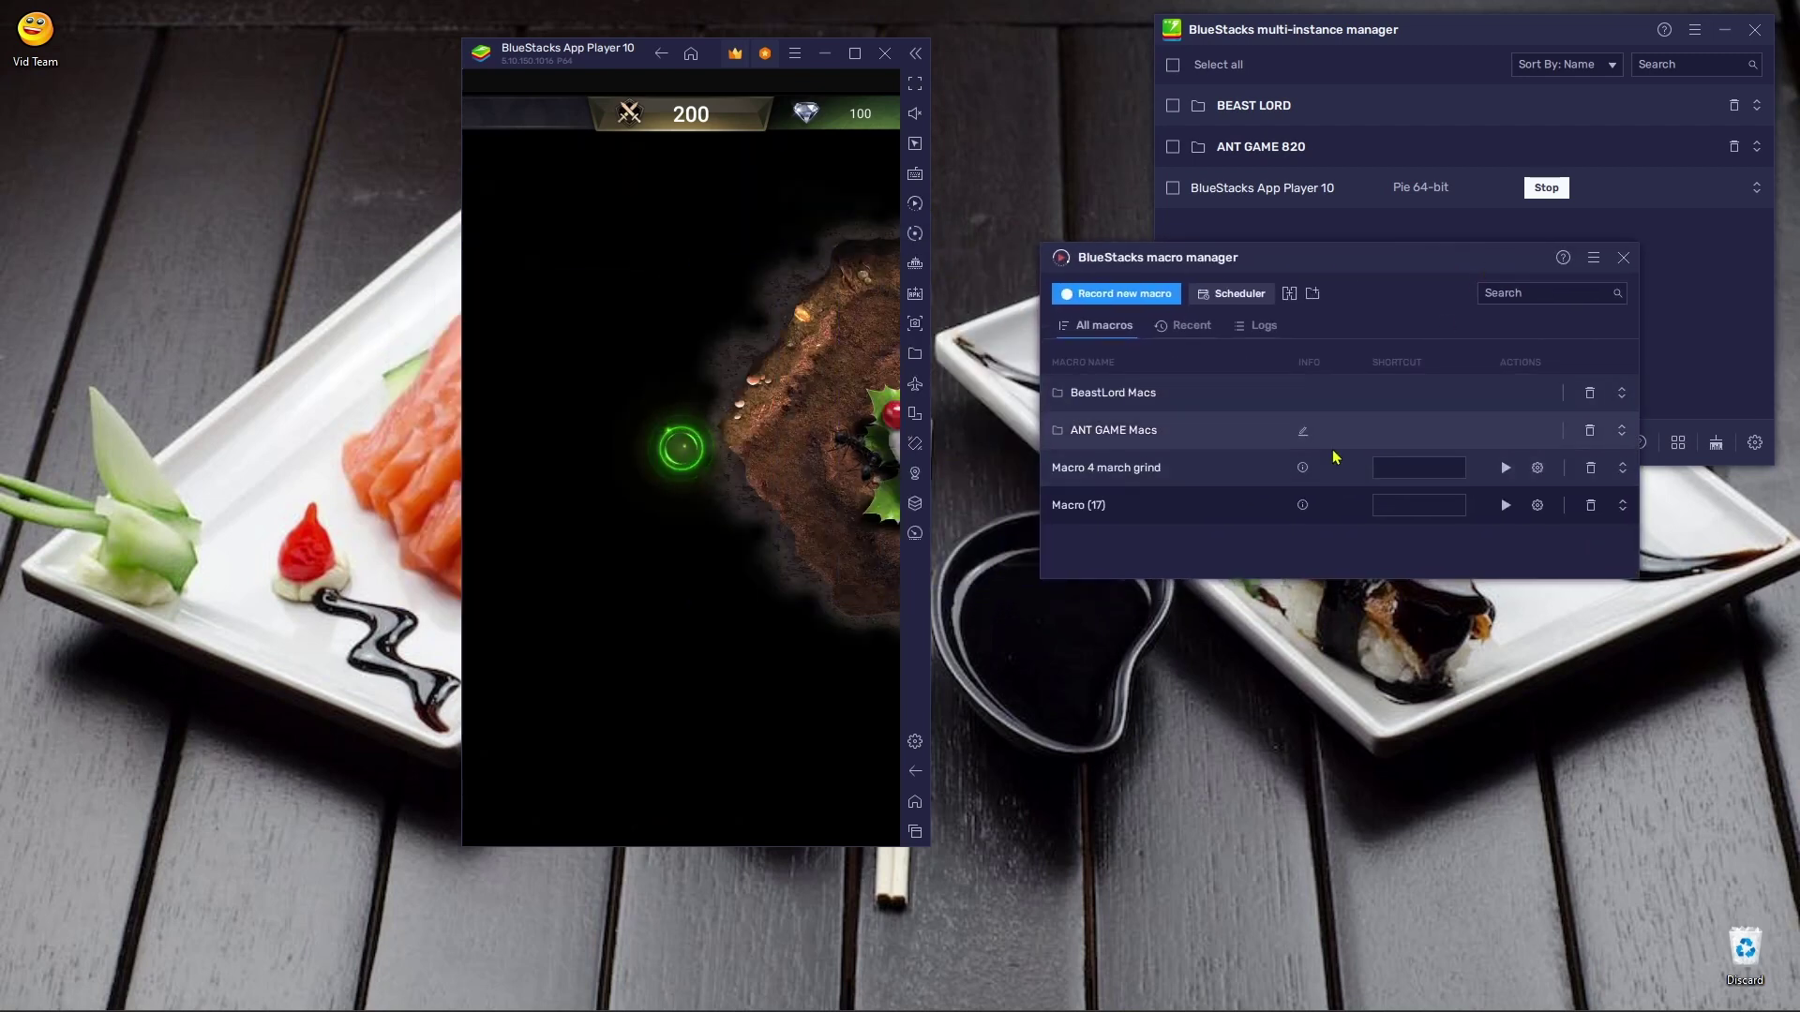
click(1059, 431)
scroll(1228, 506, down, 1)
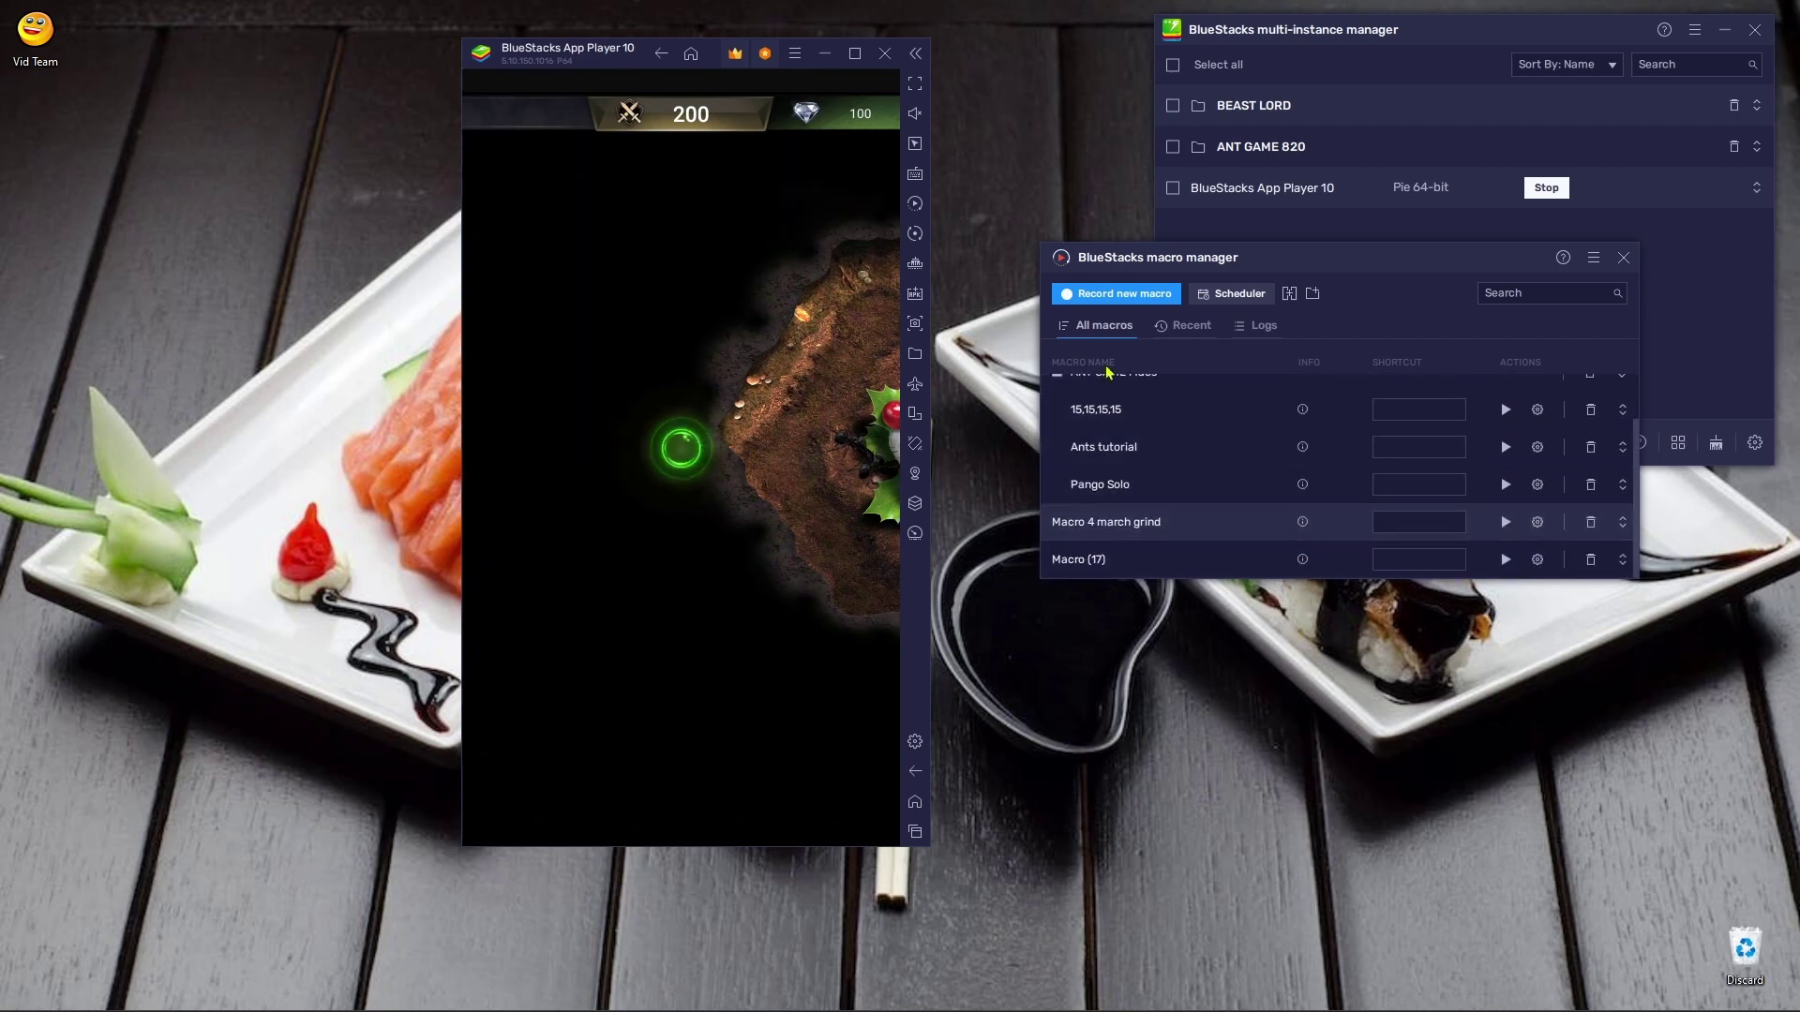
scroll(1093, 473, up, 1)
click(1087, 431)
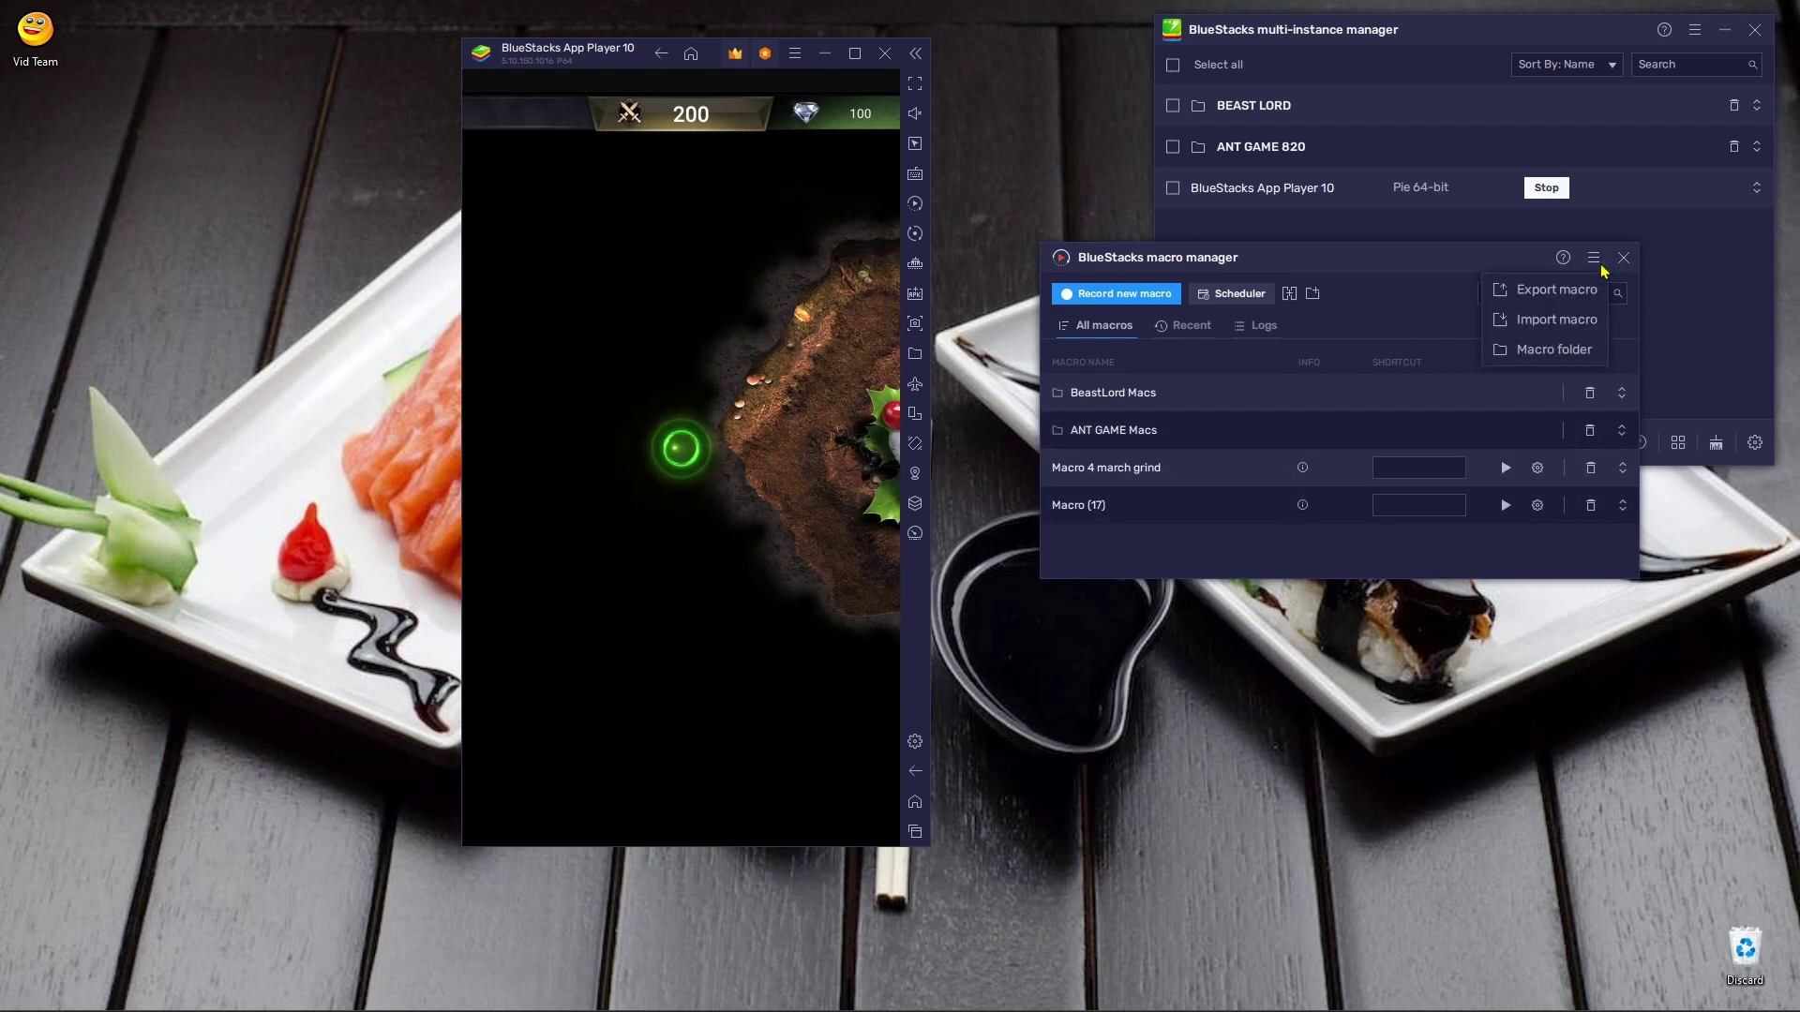
Start a macro import and browse to the Vid Team > pie 64 Macro folder
click(1584, 330)
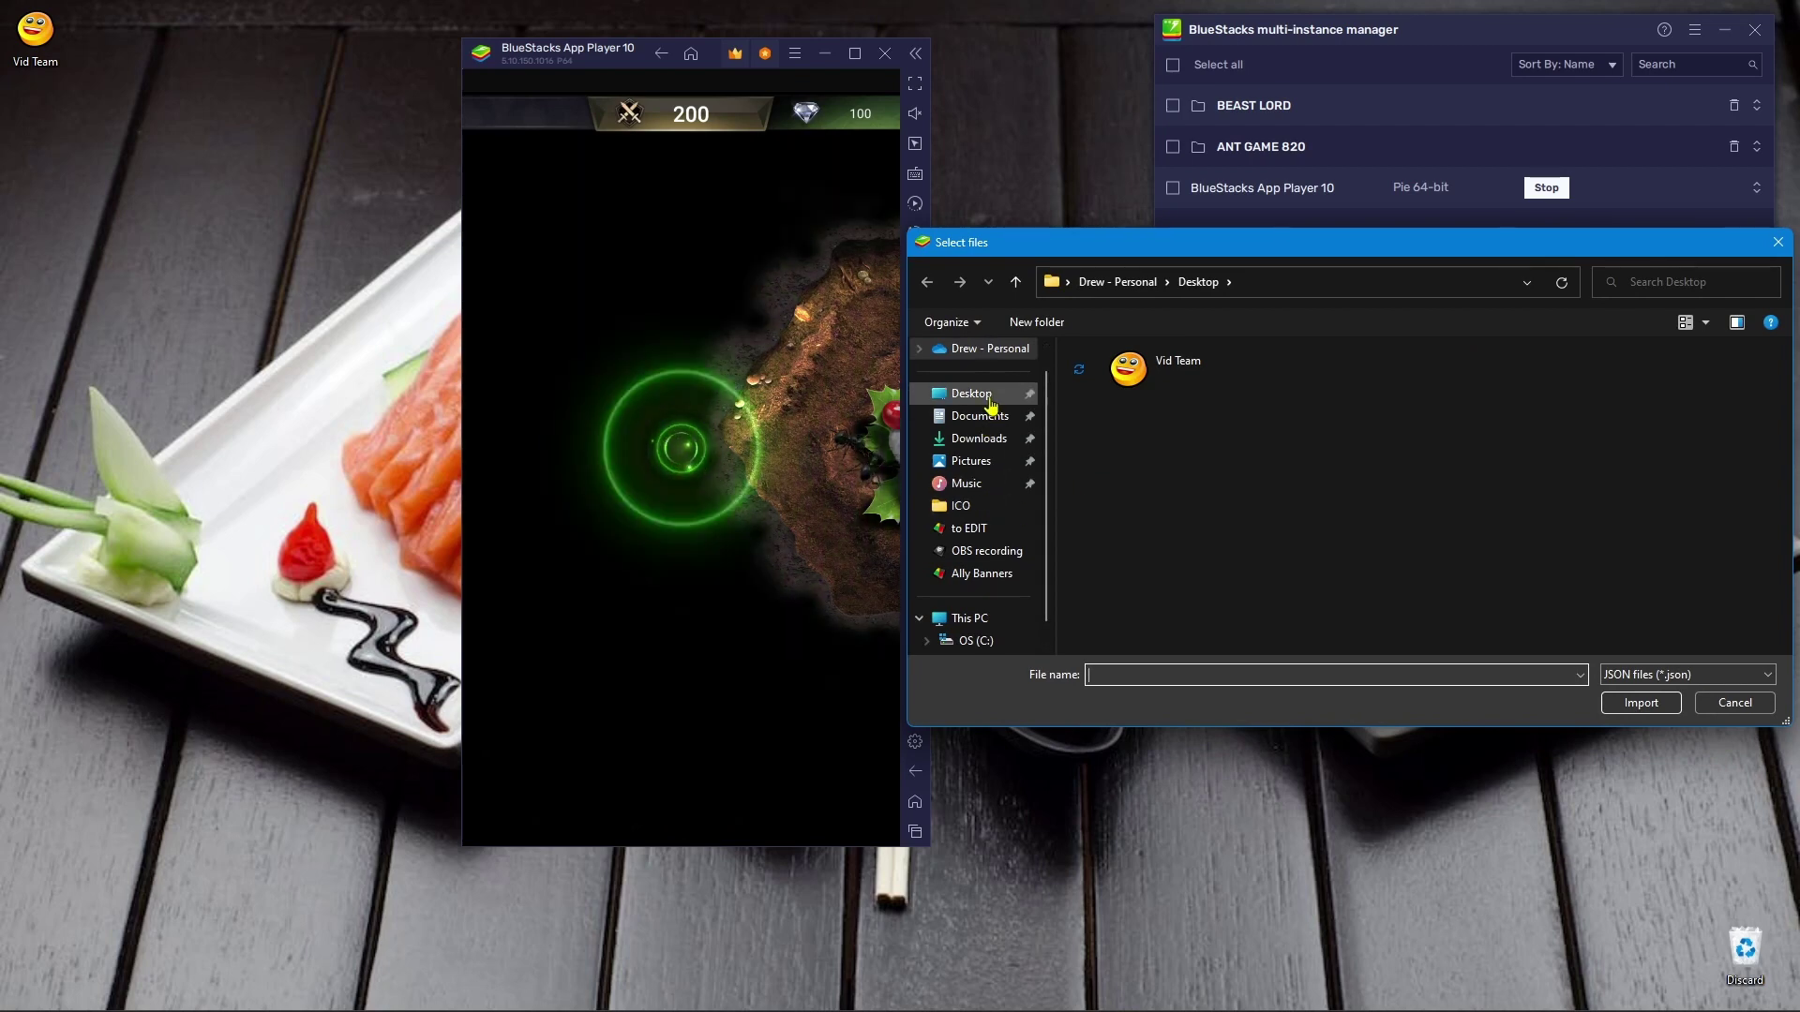
scroll(1004, 550, down, 1)
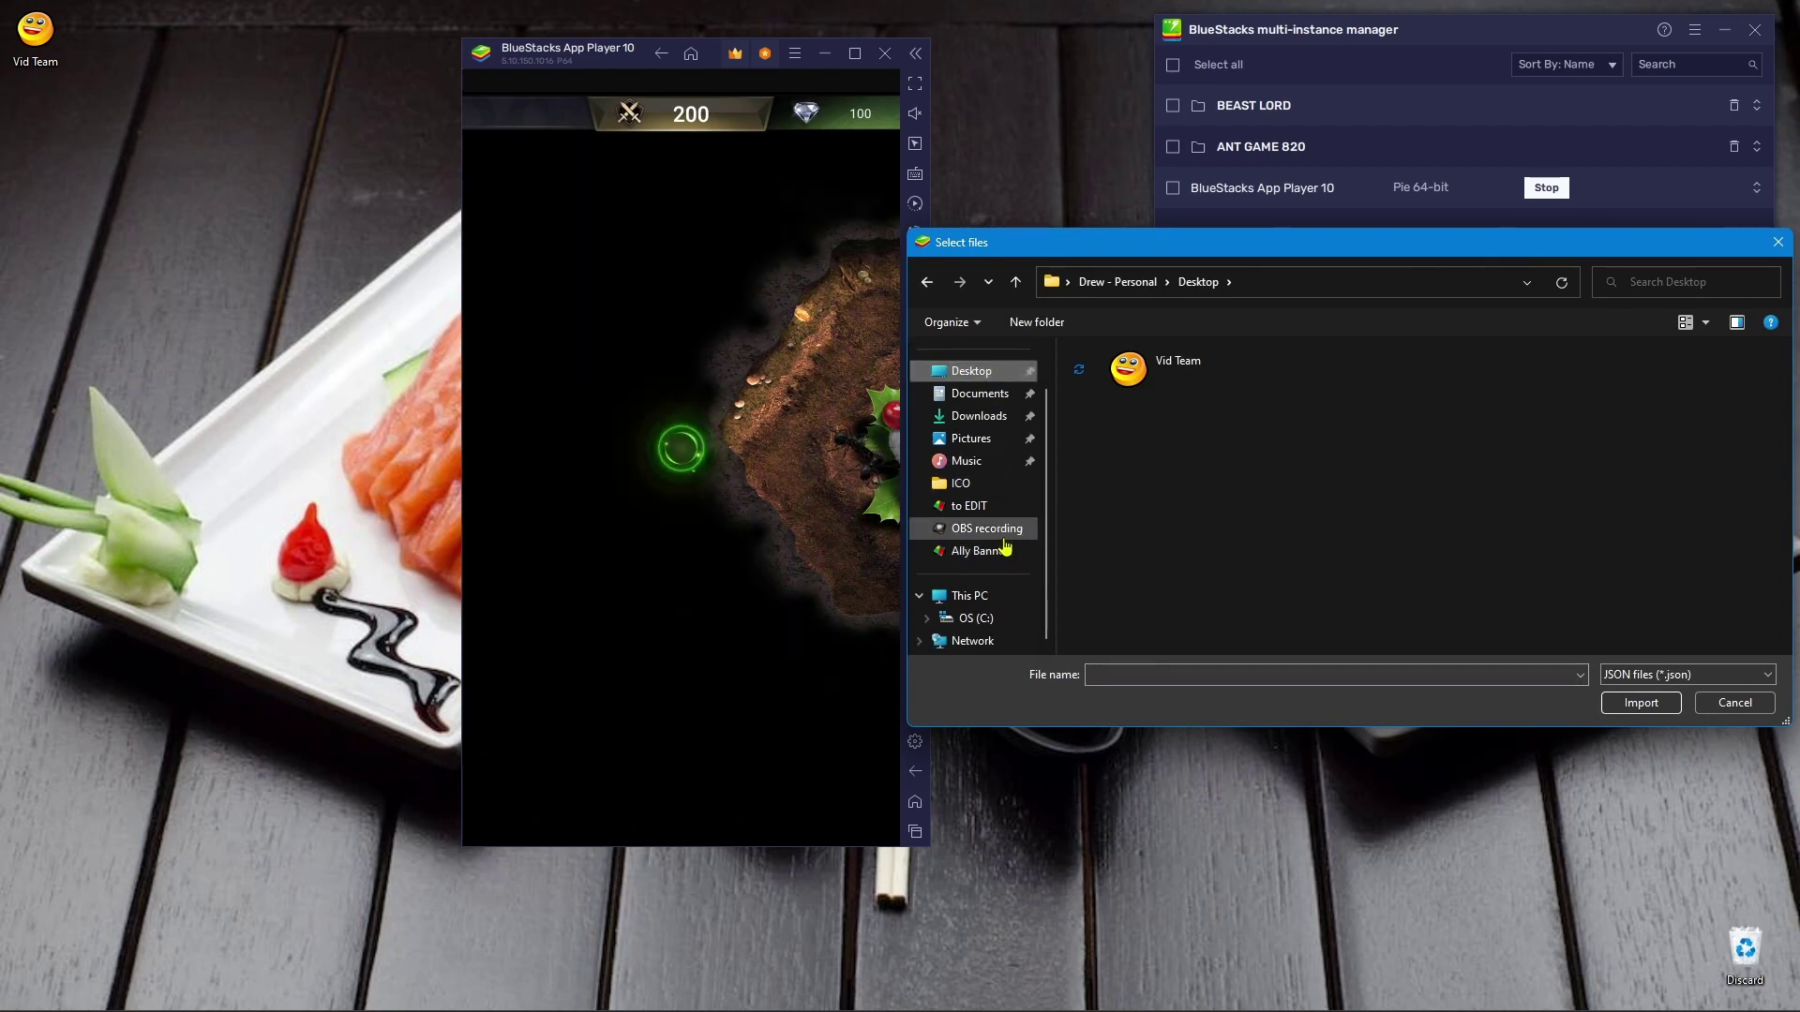
double_click(1128, 369)
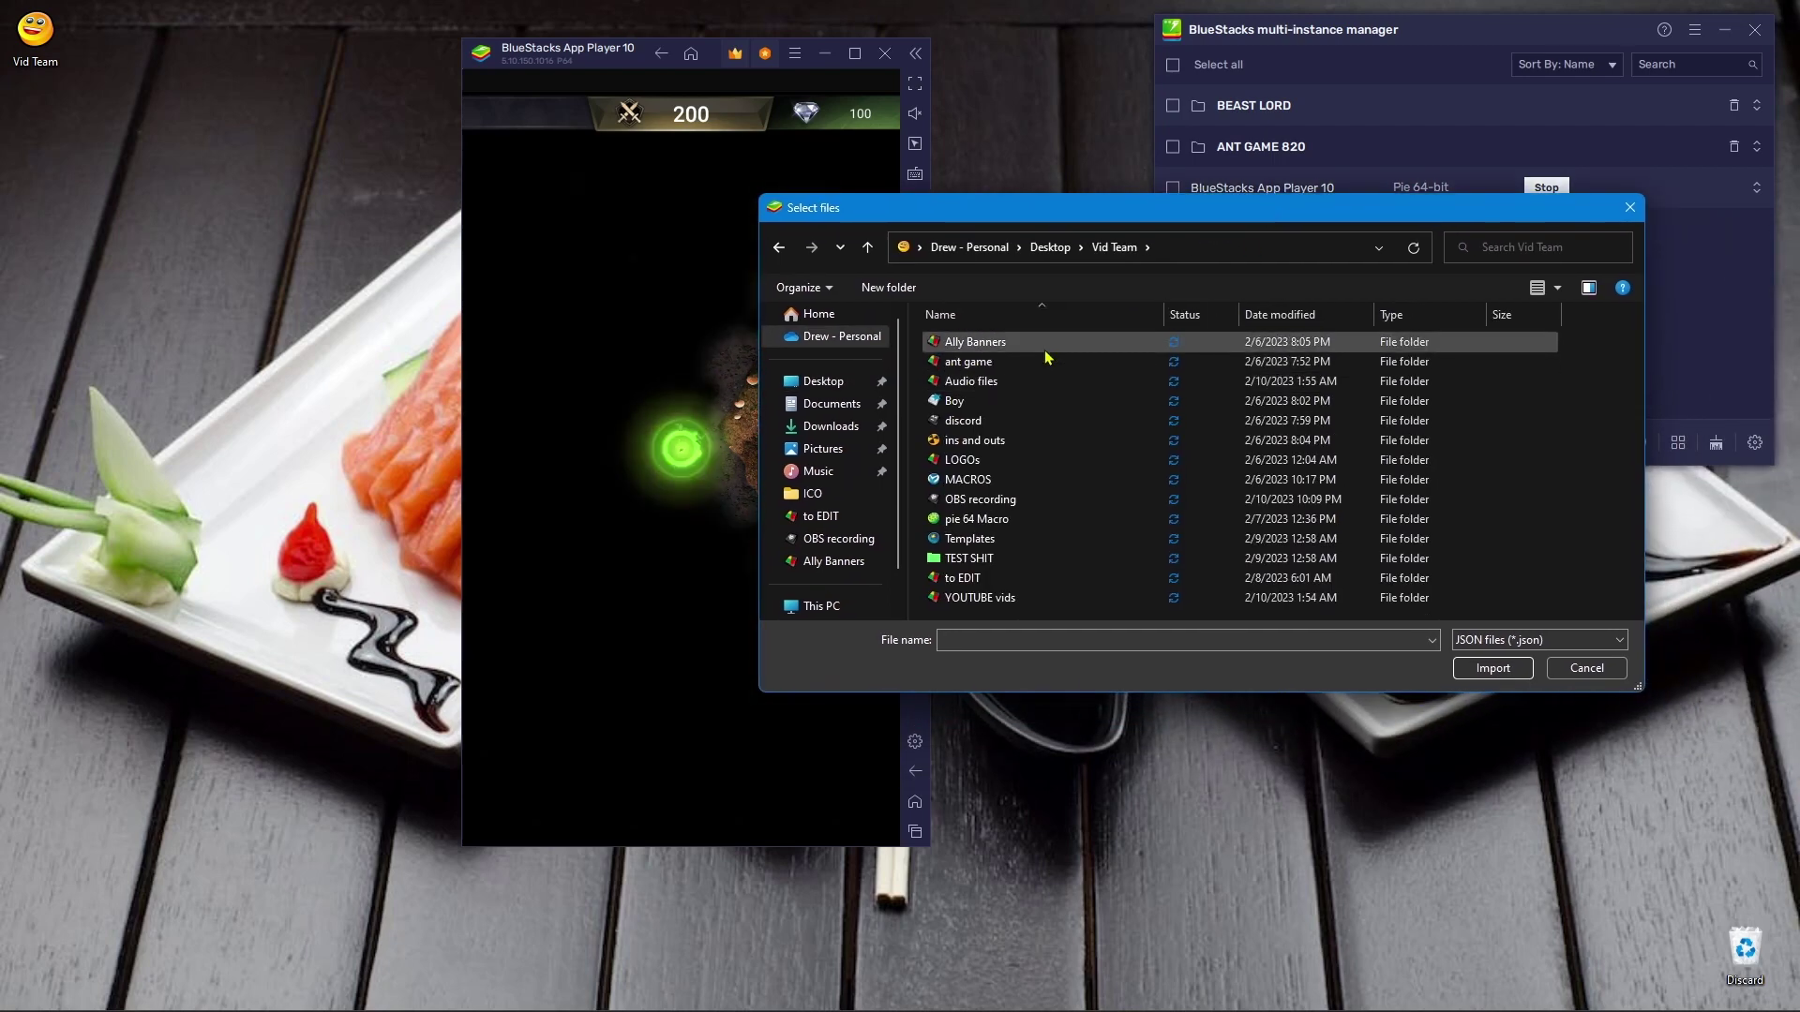
double_click(1026, 480)
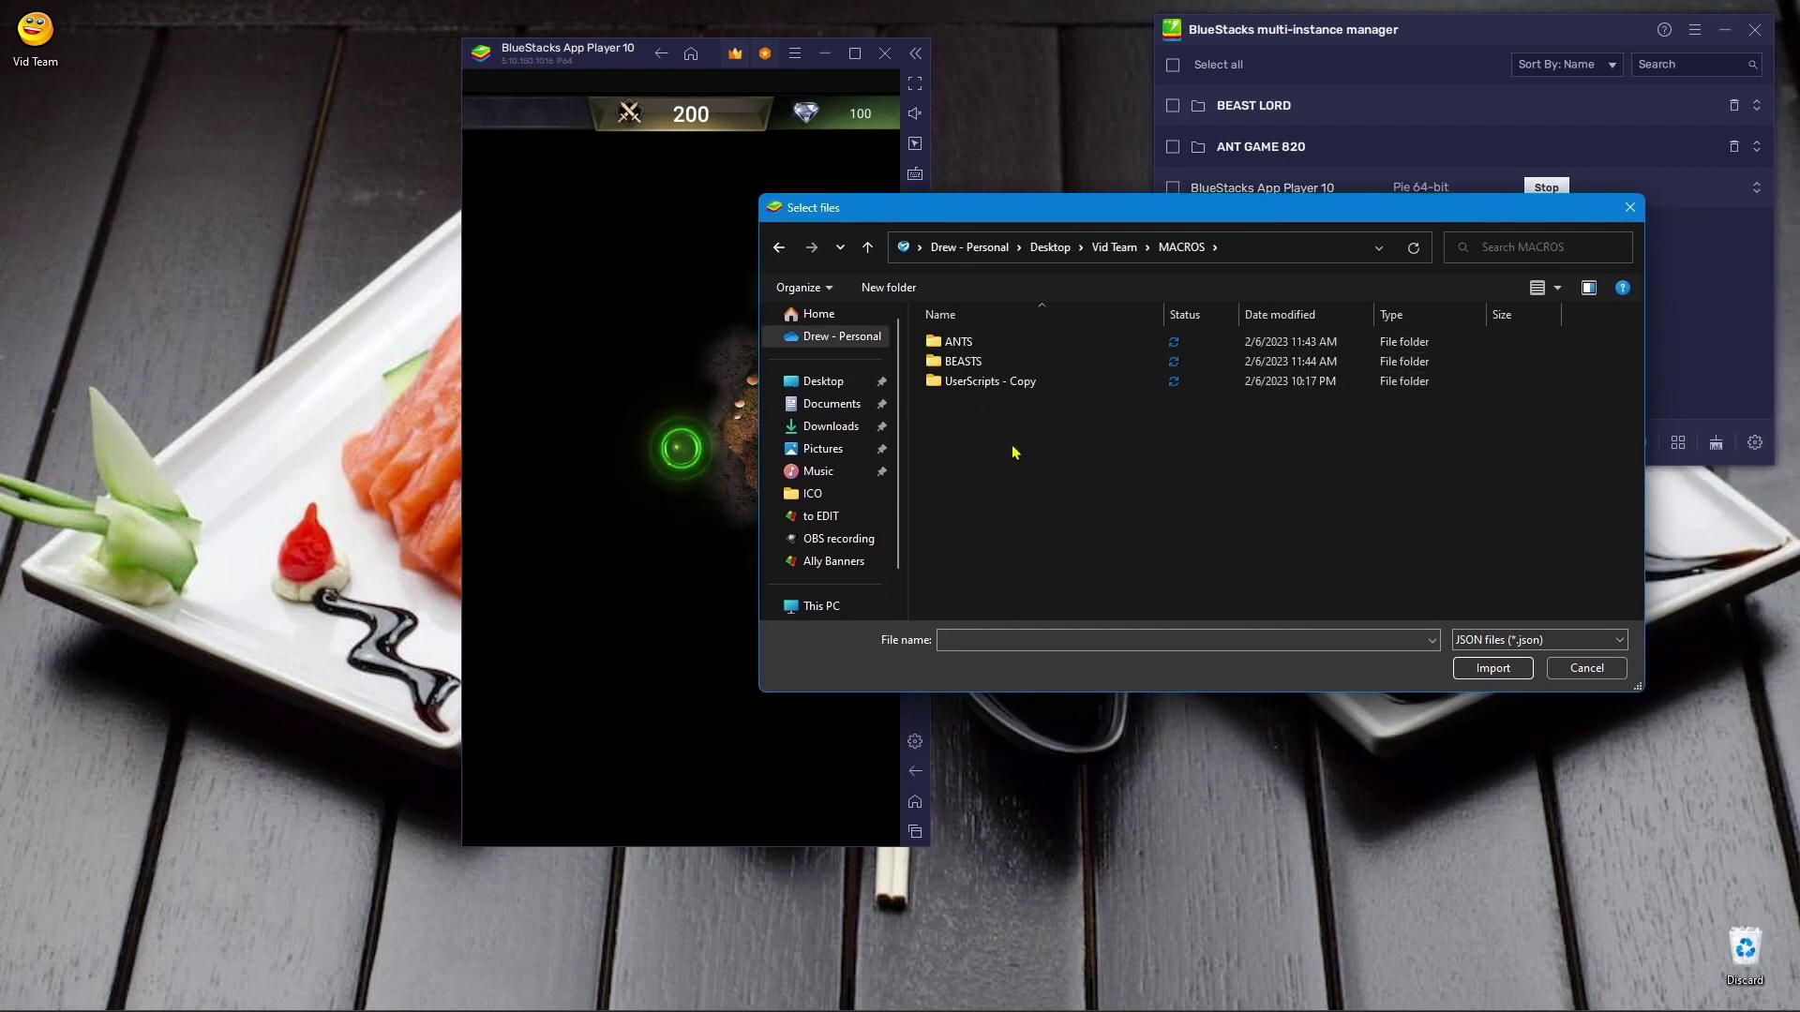
double_click(998, 343)
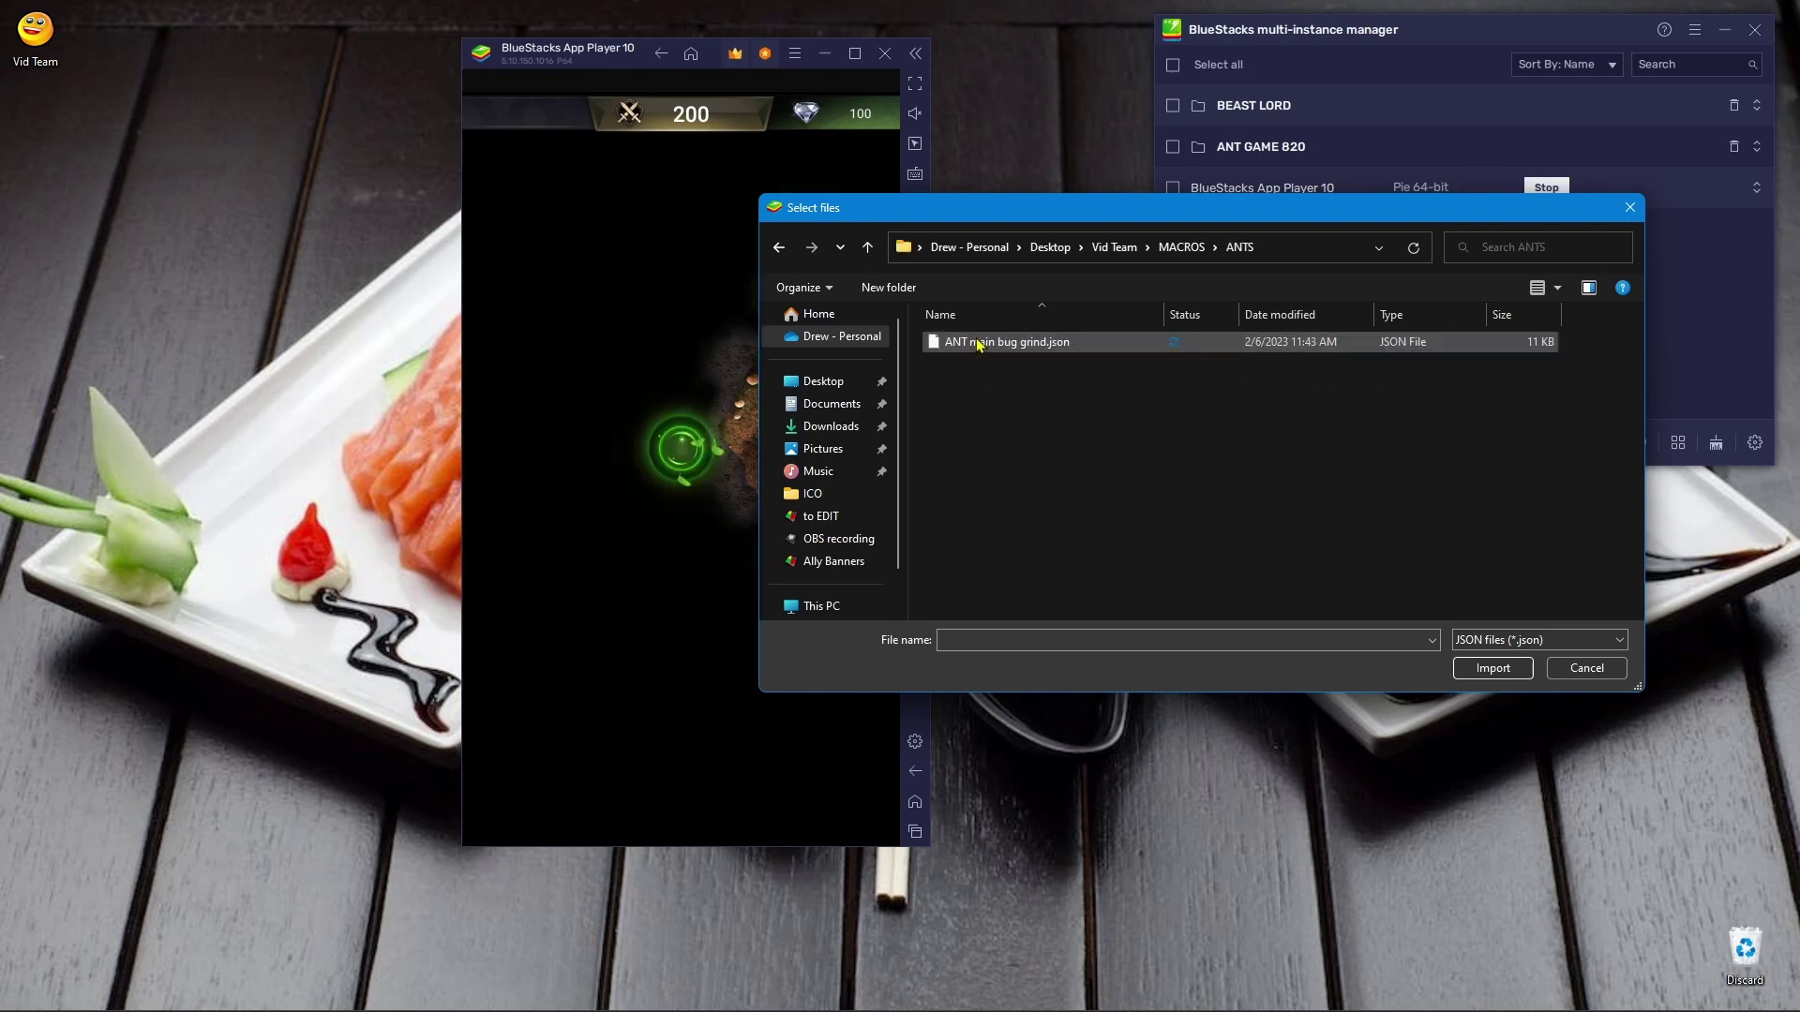
click(778, 249)
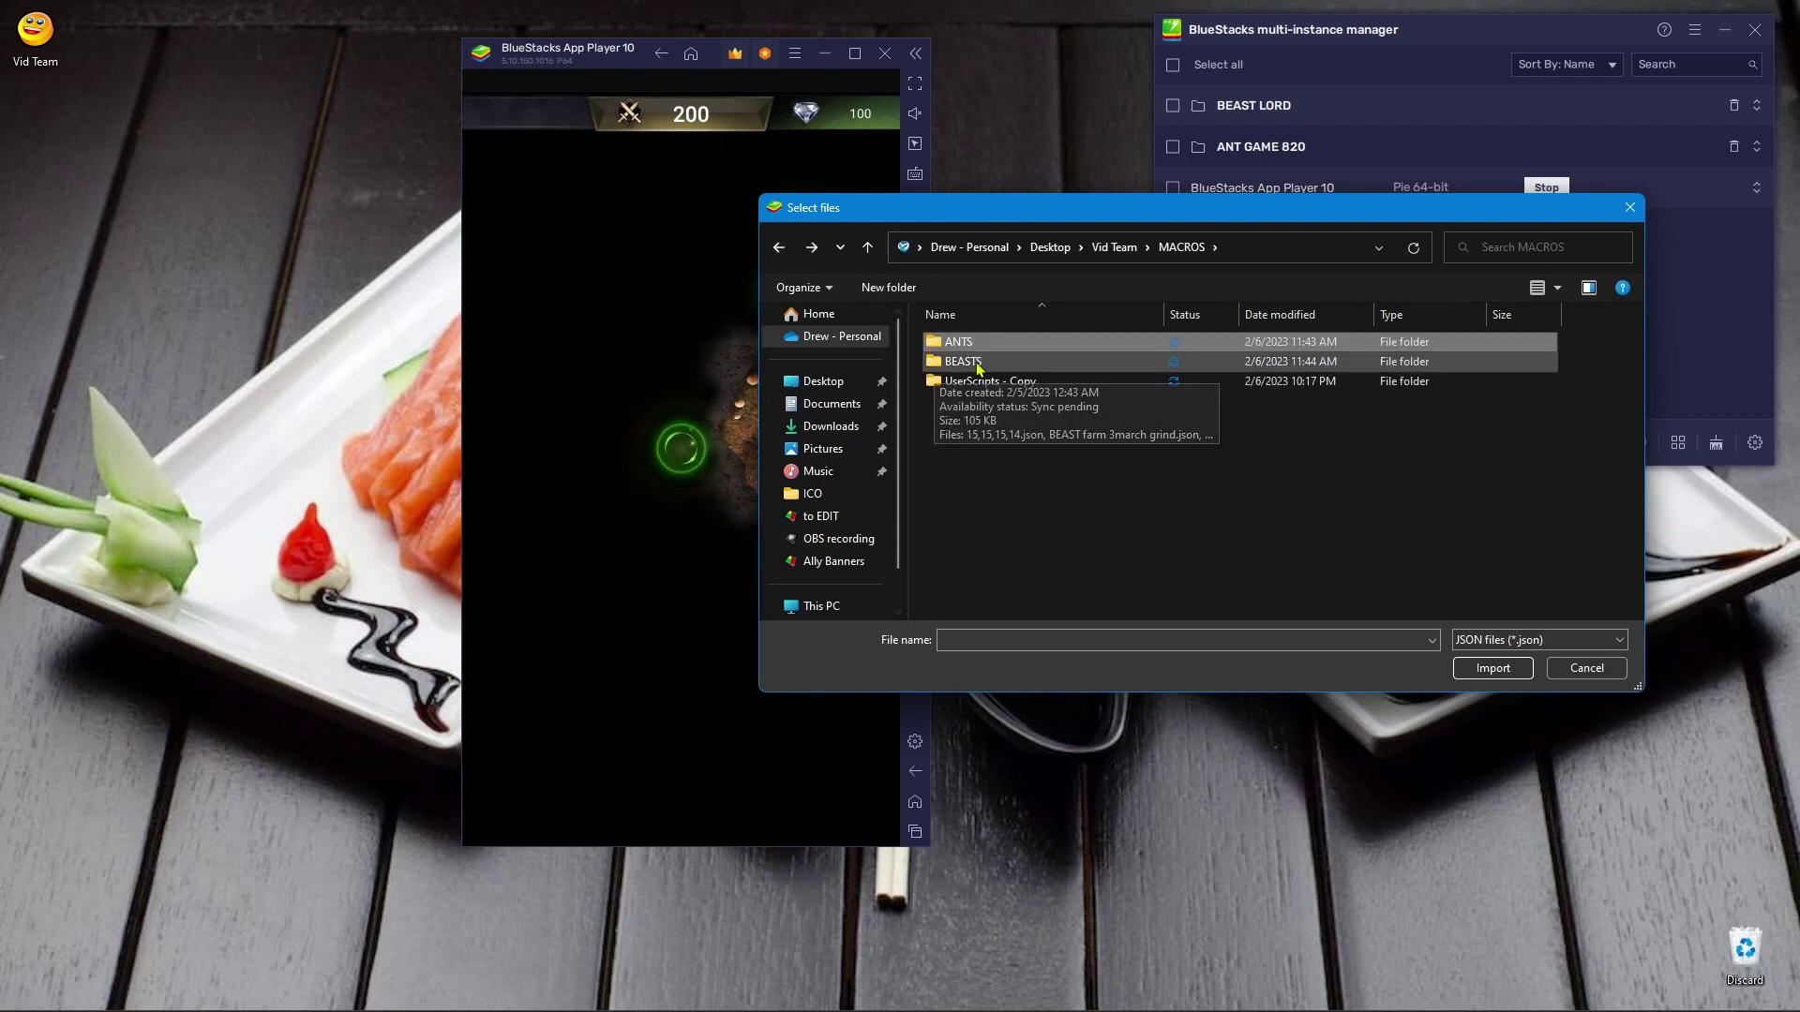
click(778, 247)
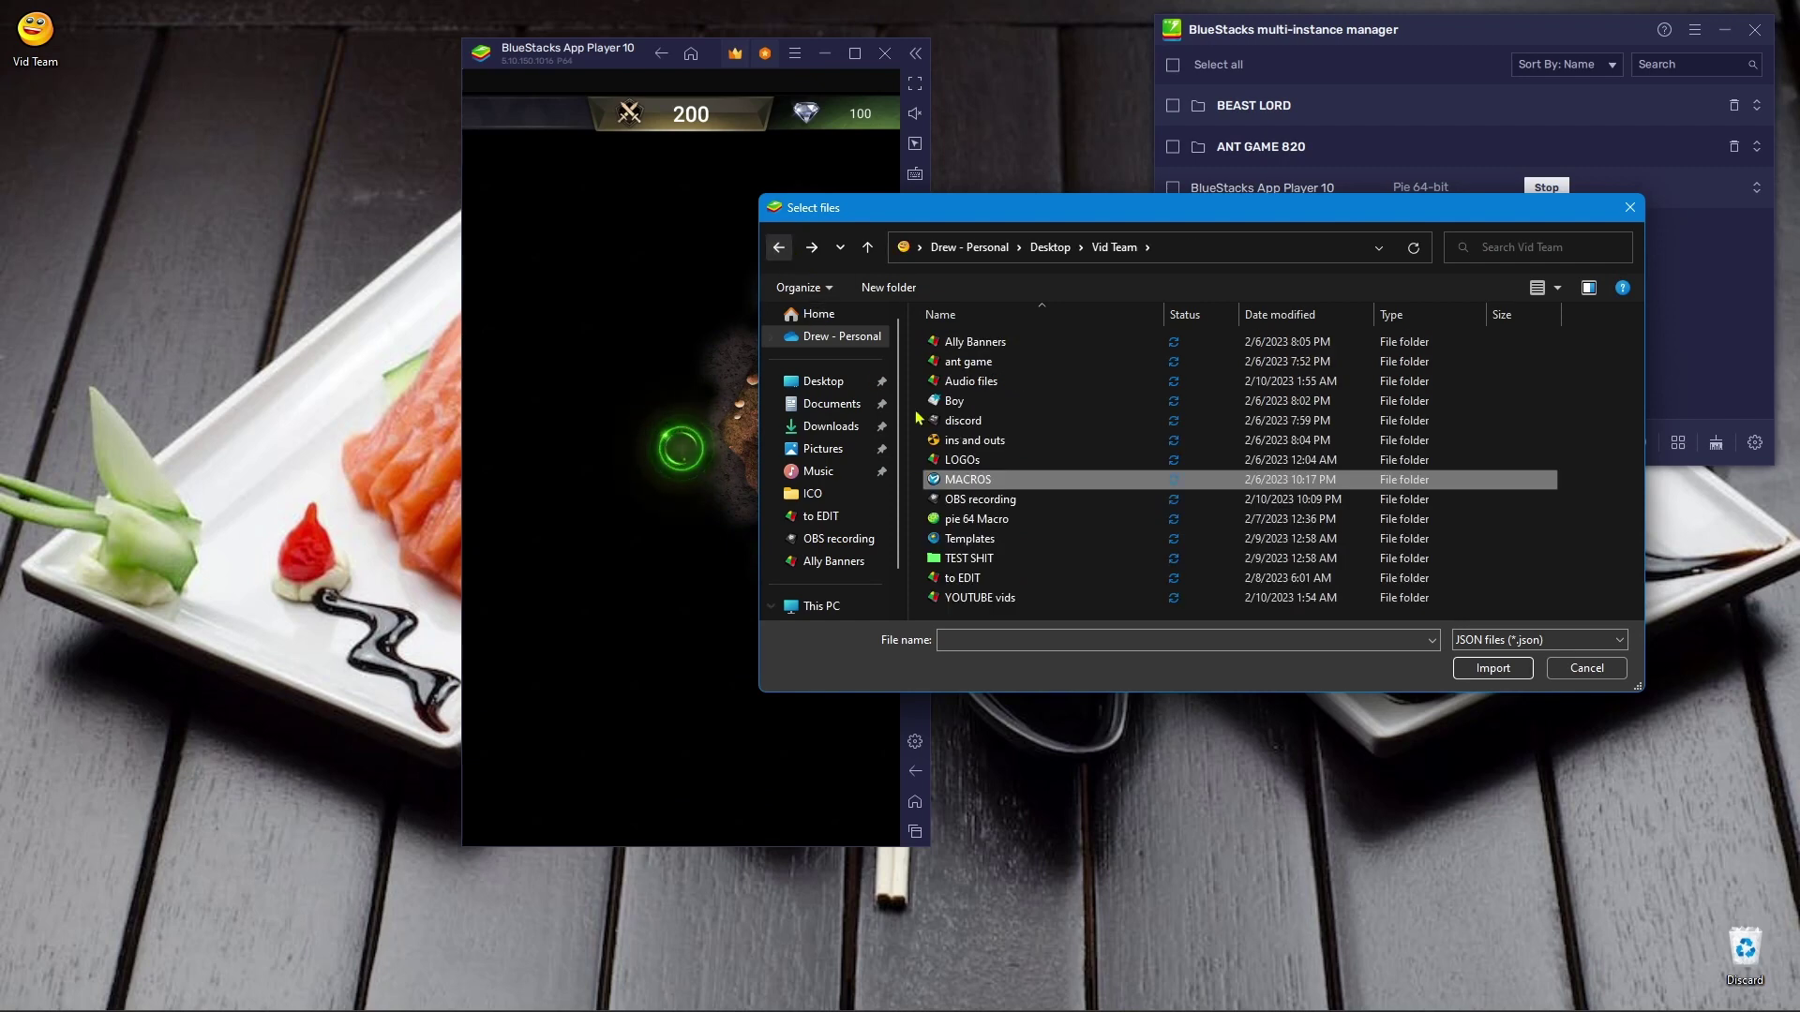
double_click(1102, 521)
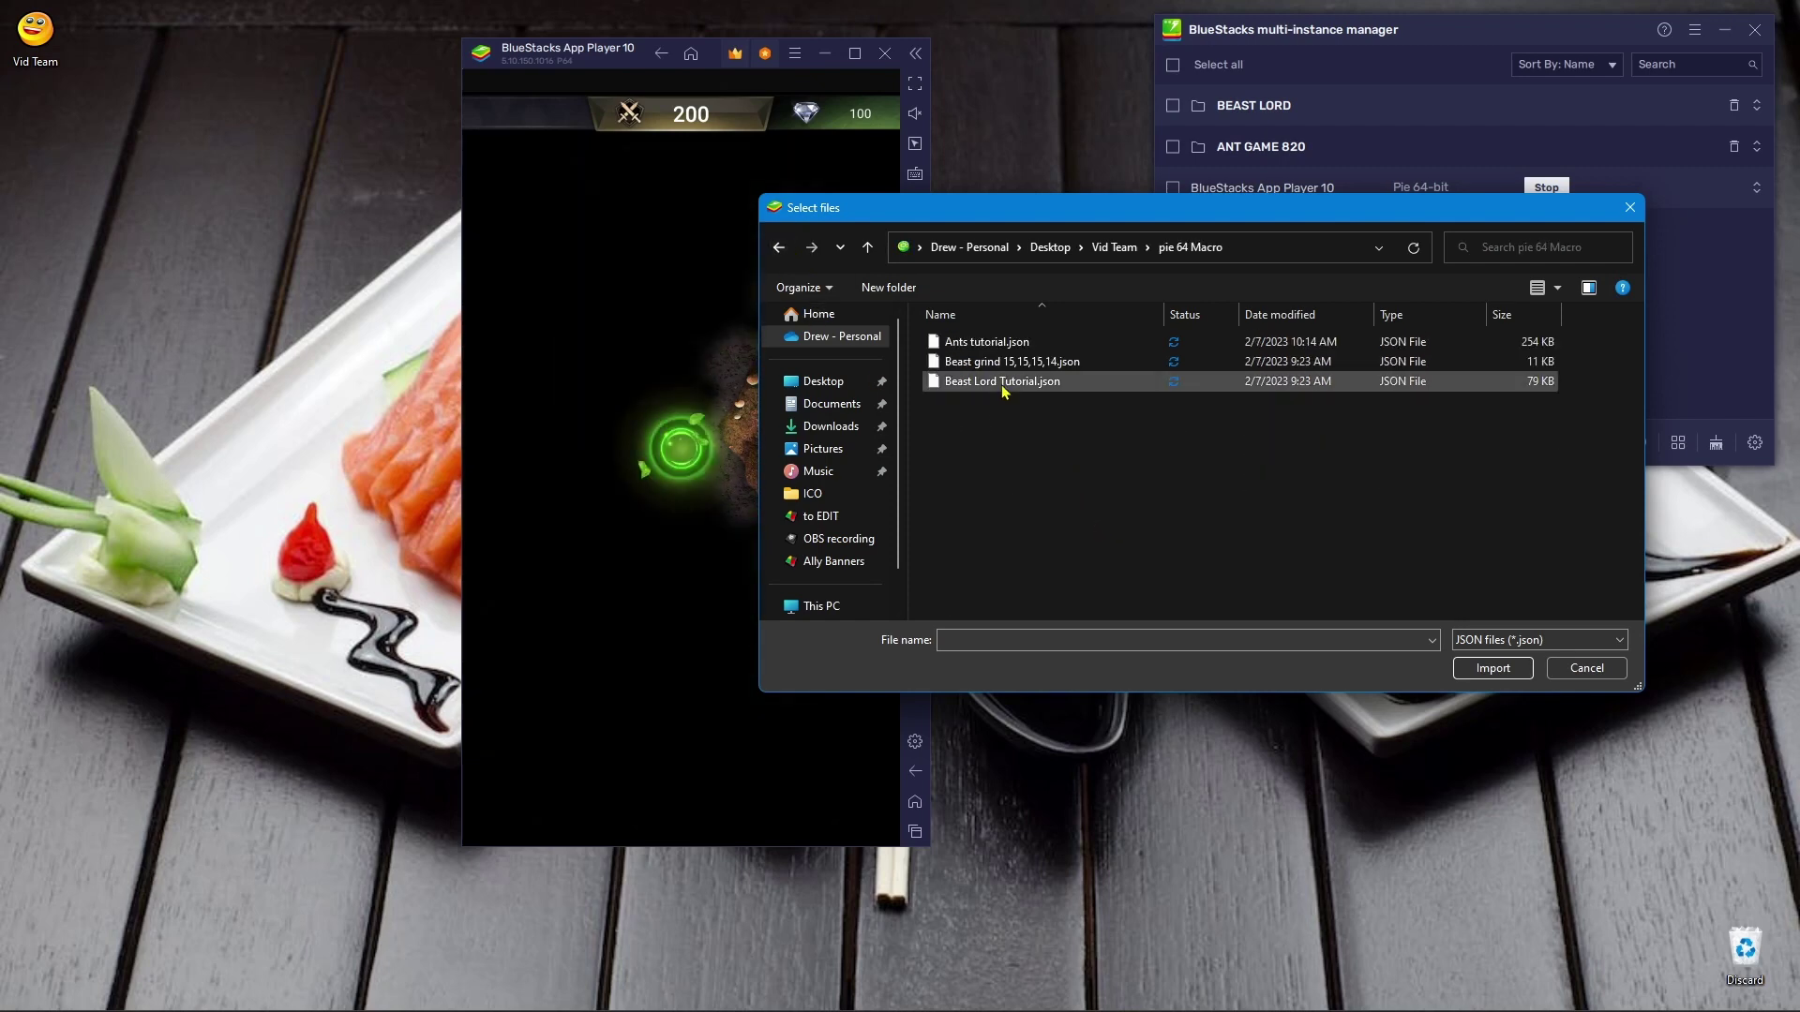
Import Ants tutorial.json, replacing the existing copy, and play it
click(1003, 349)
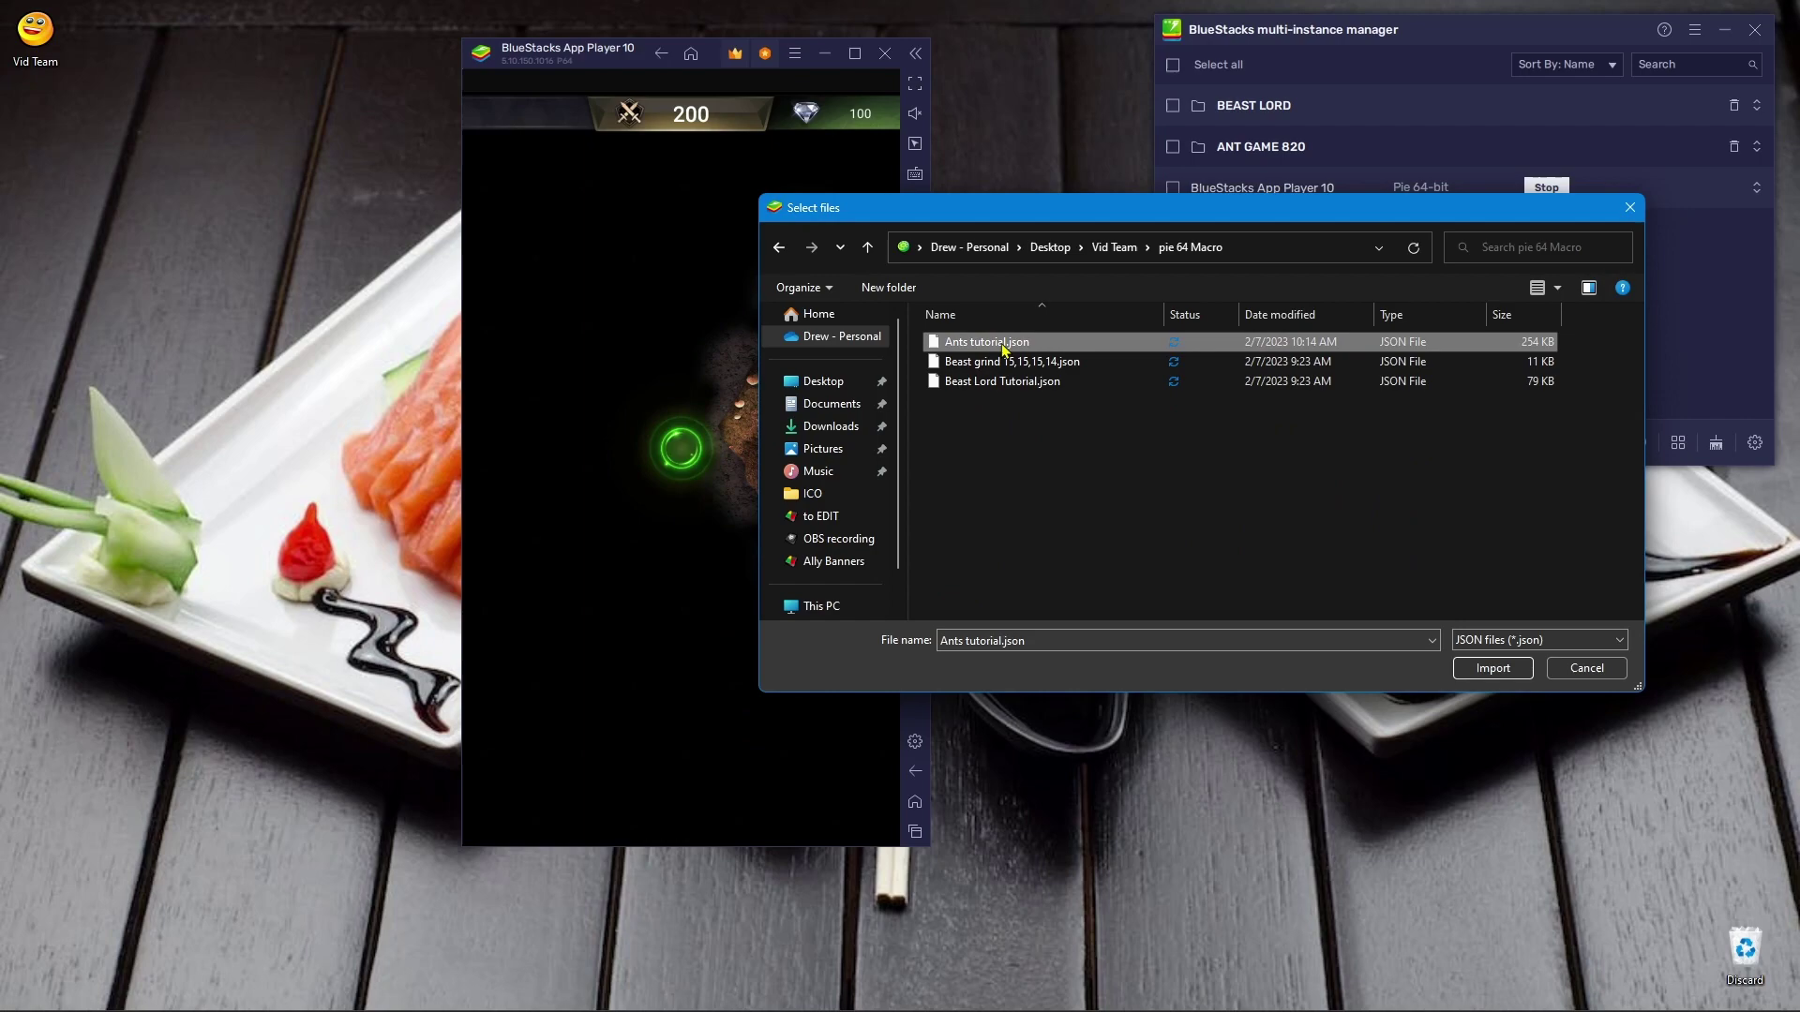
click(1497, 668)
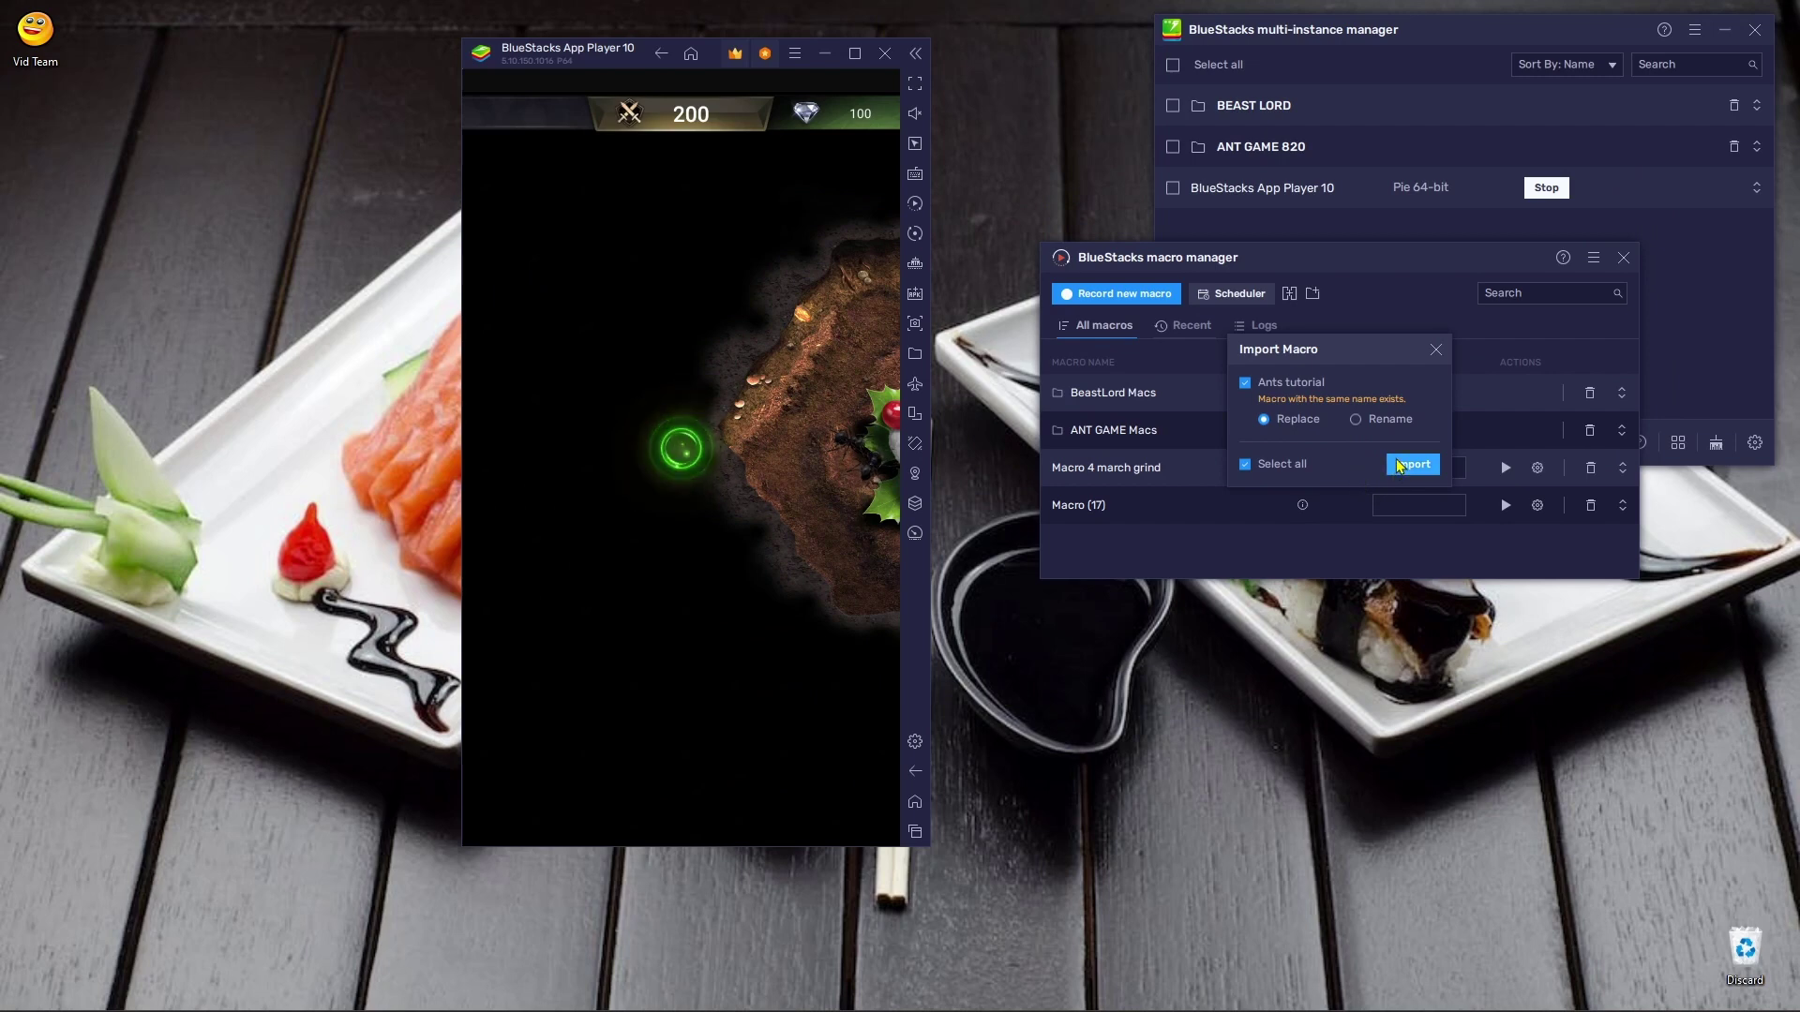
click(1399, 465)
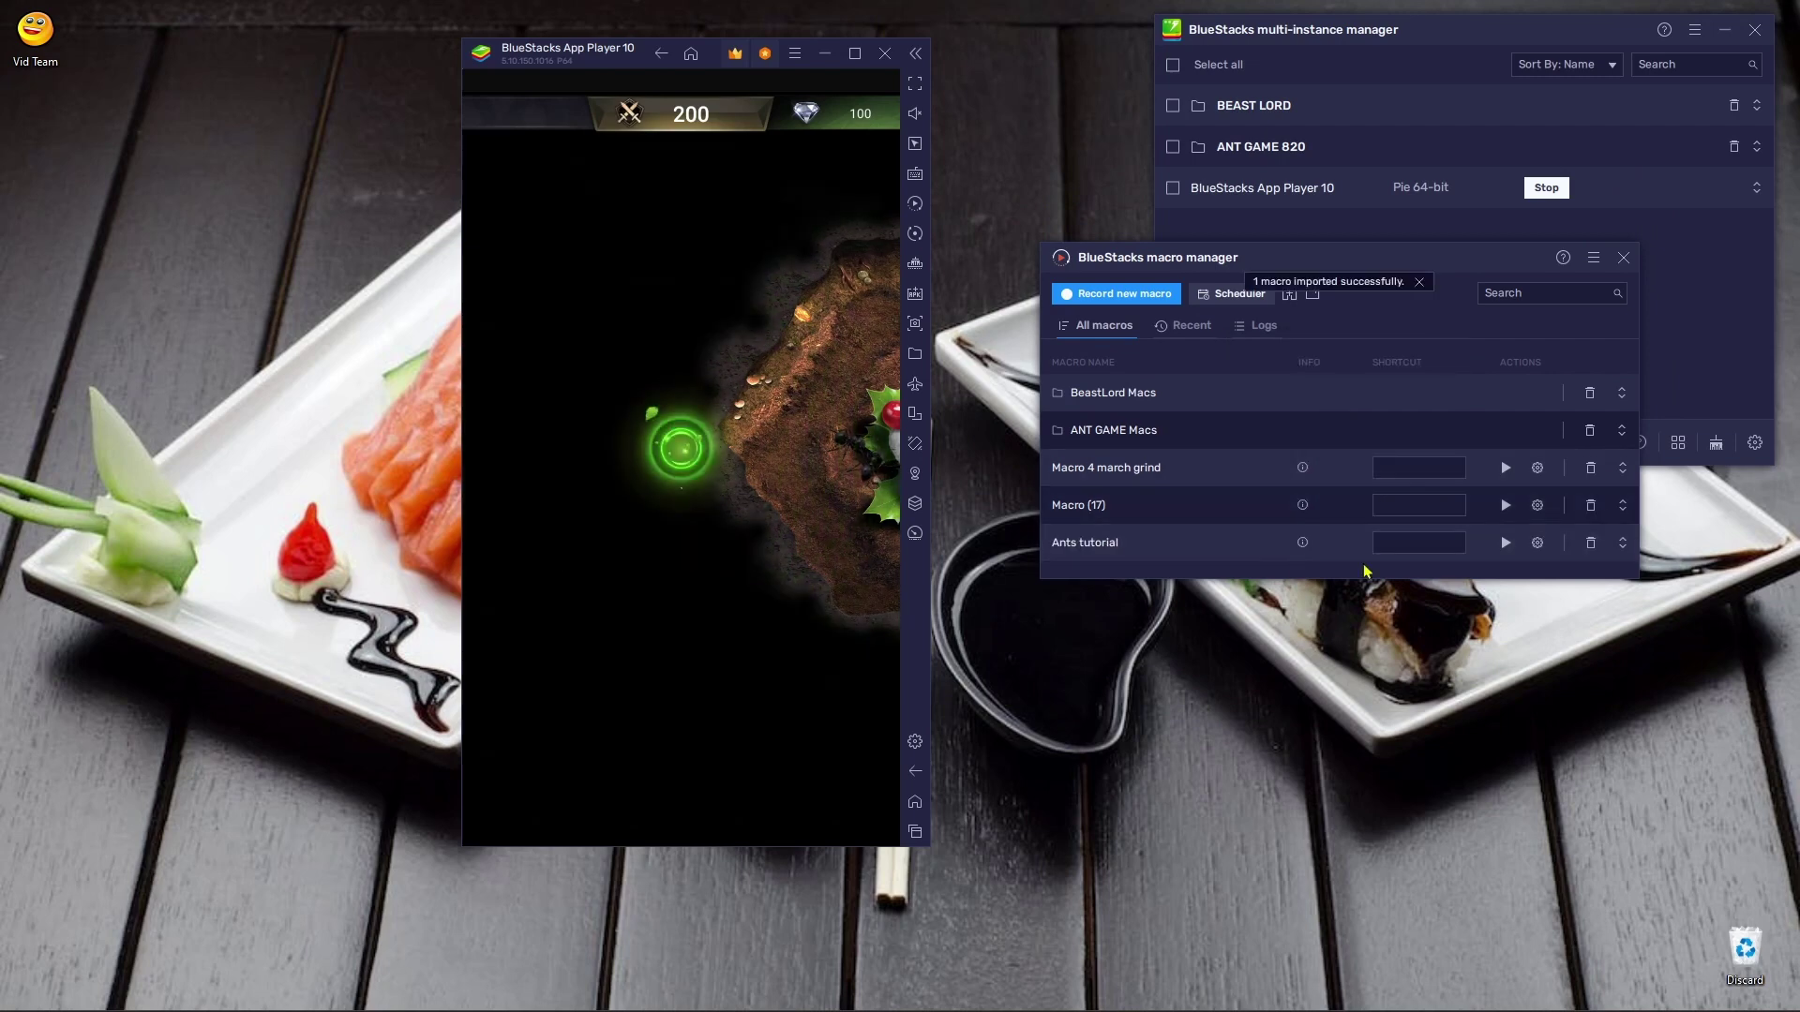
click(1505, 545)
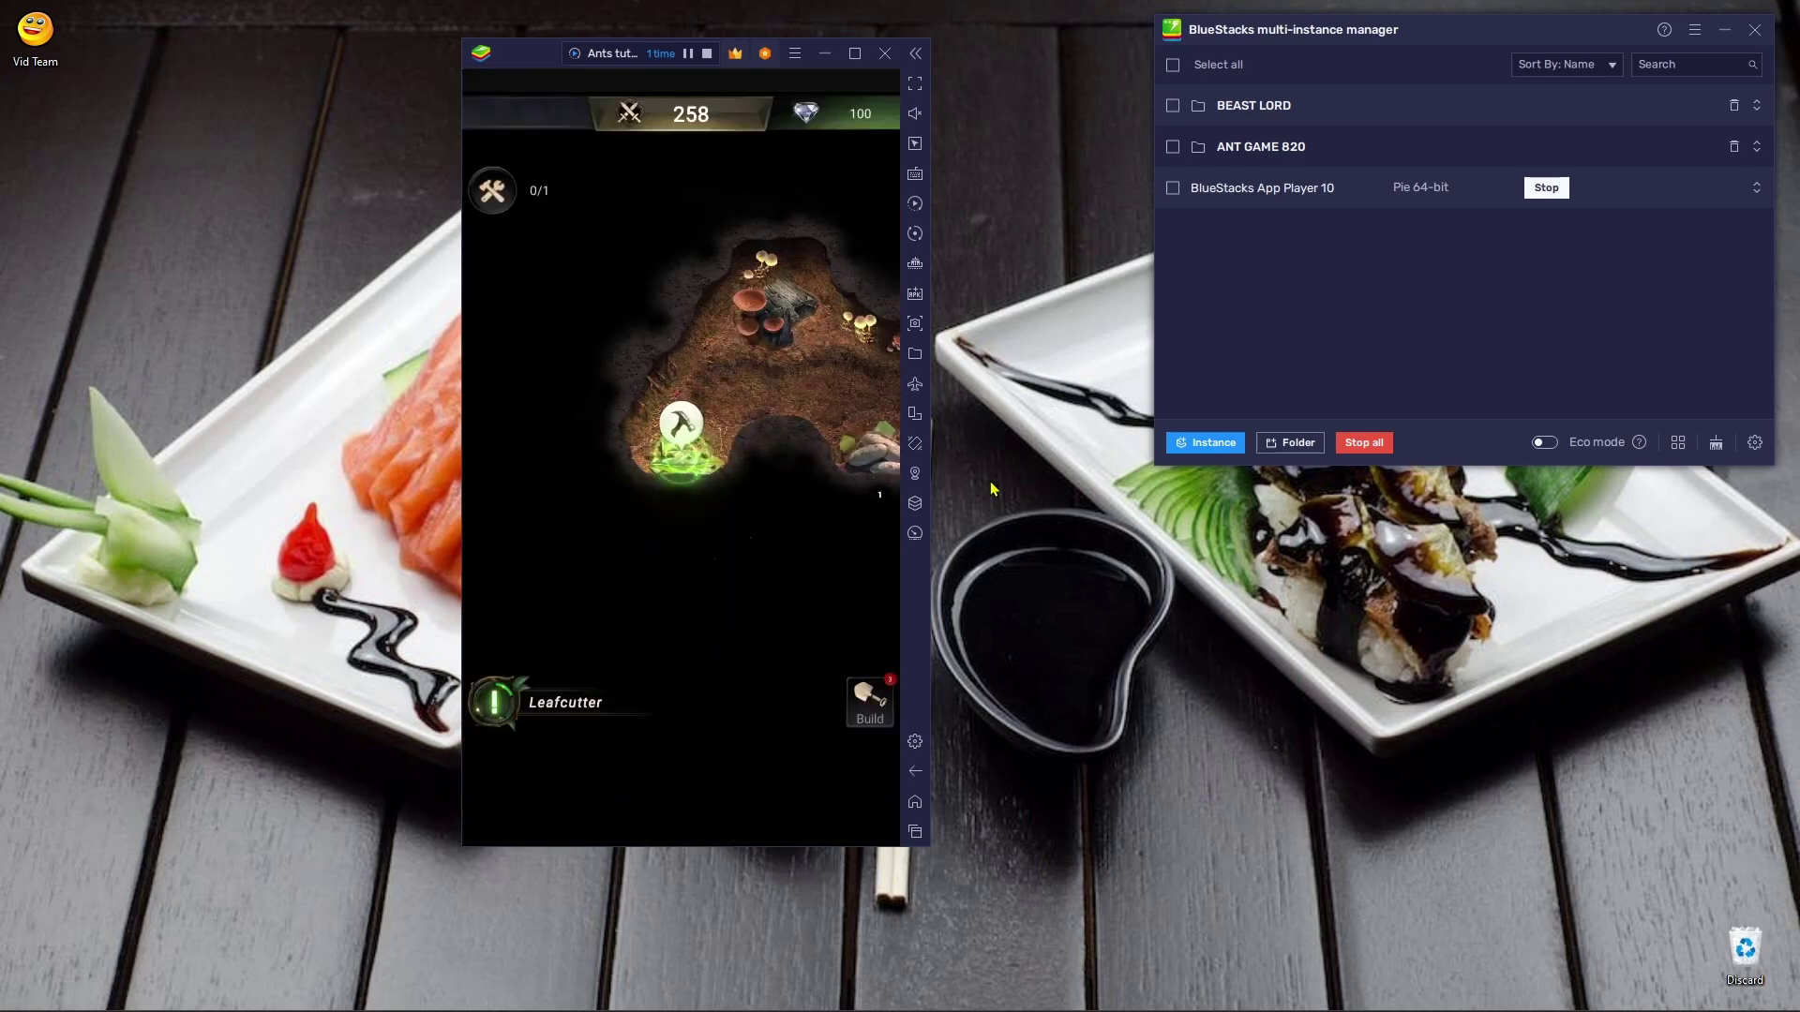
Move the game window right, reopen the macro manager, and choose Add another account
drag(537, 66, 1407, 194)
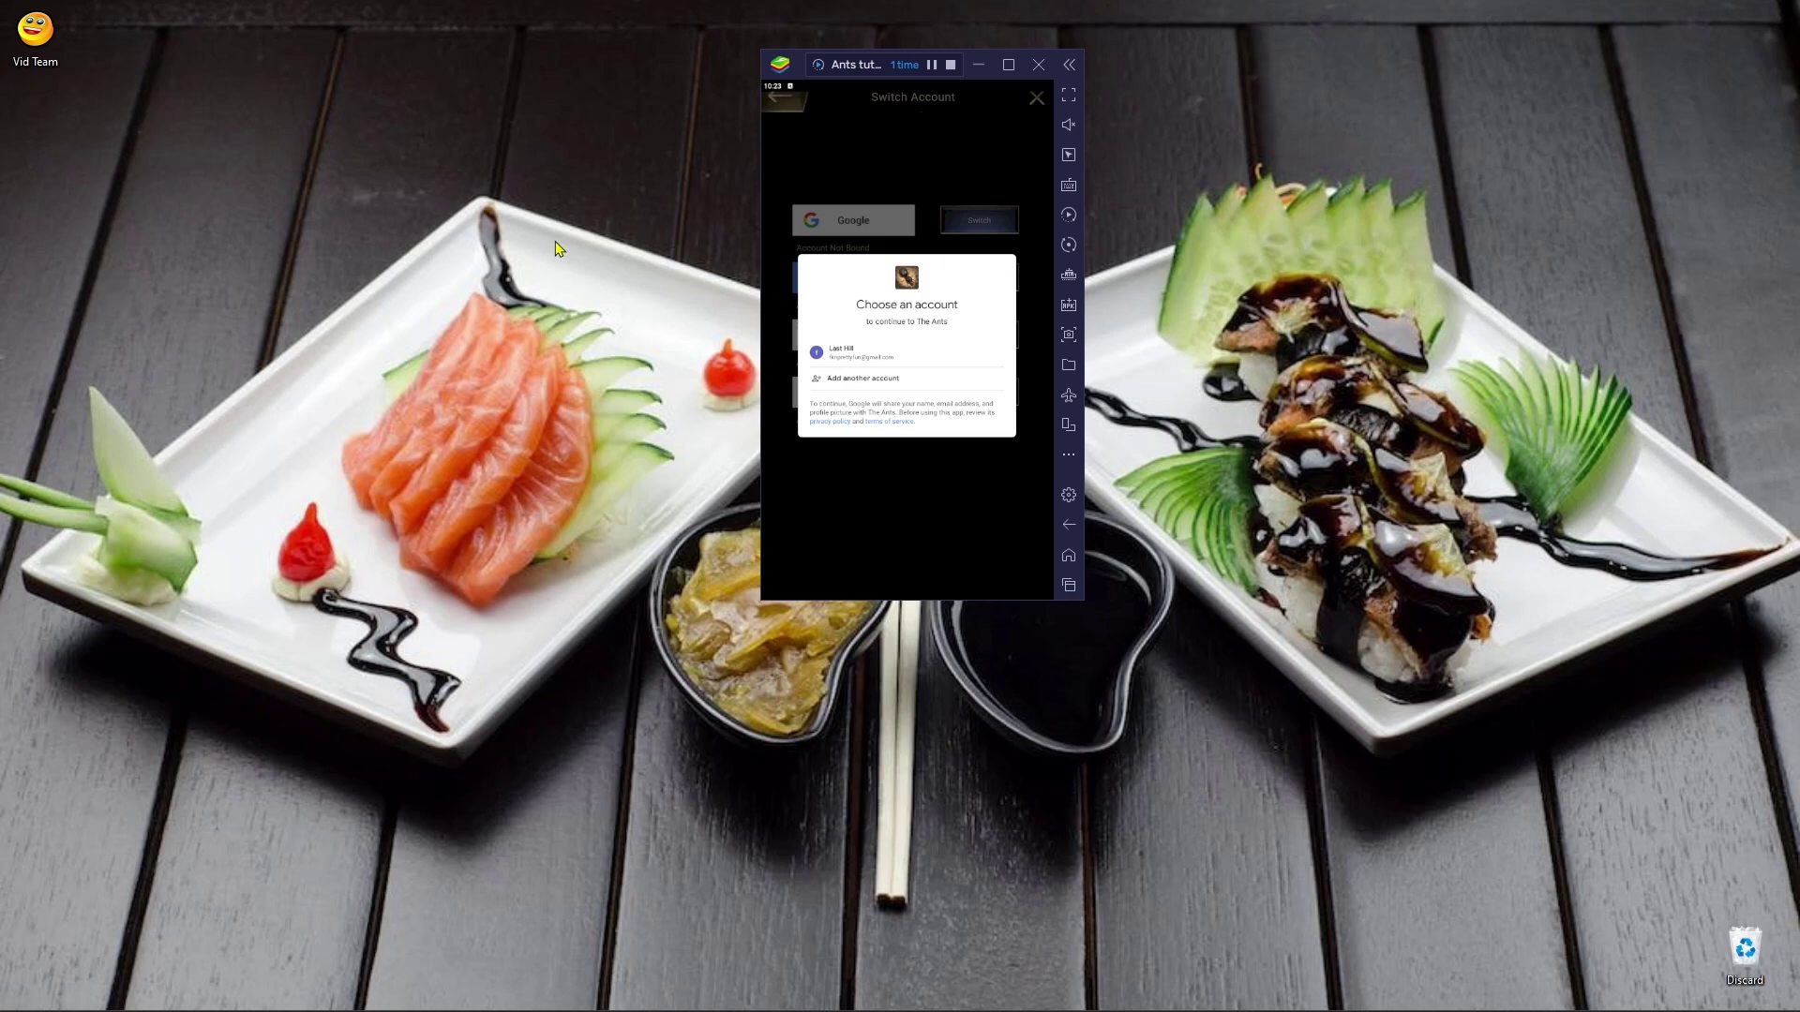
click(950, 65)
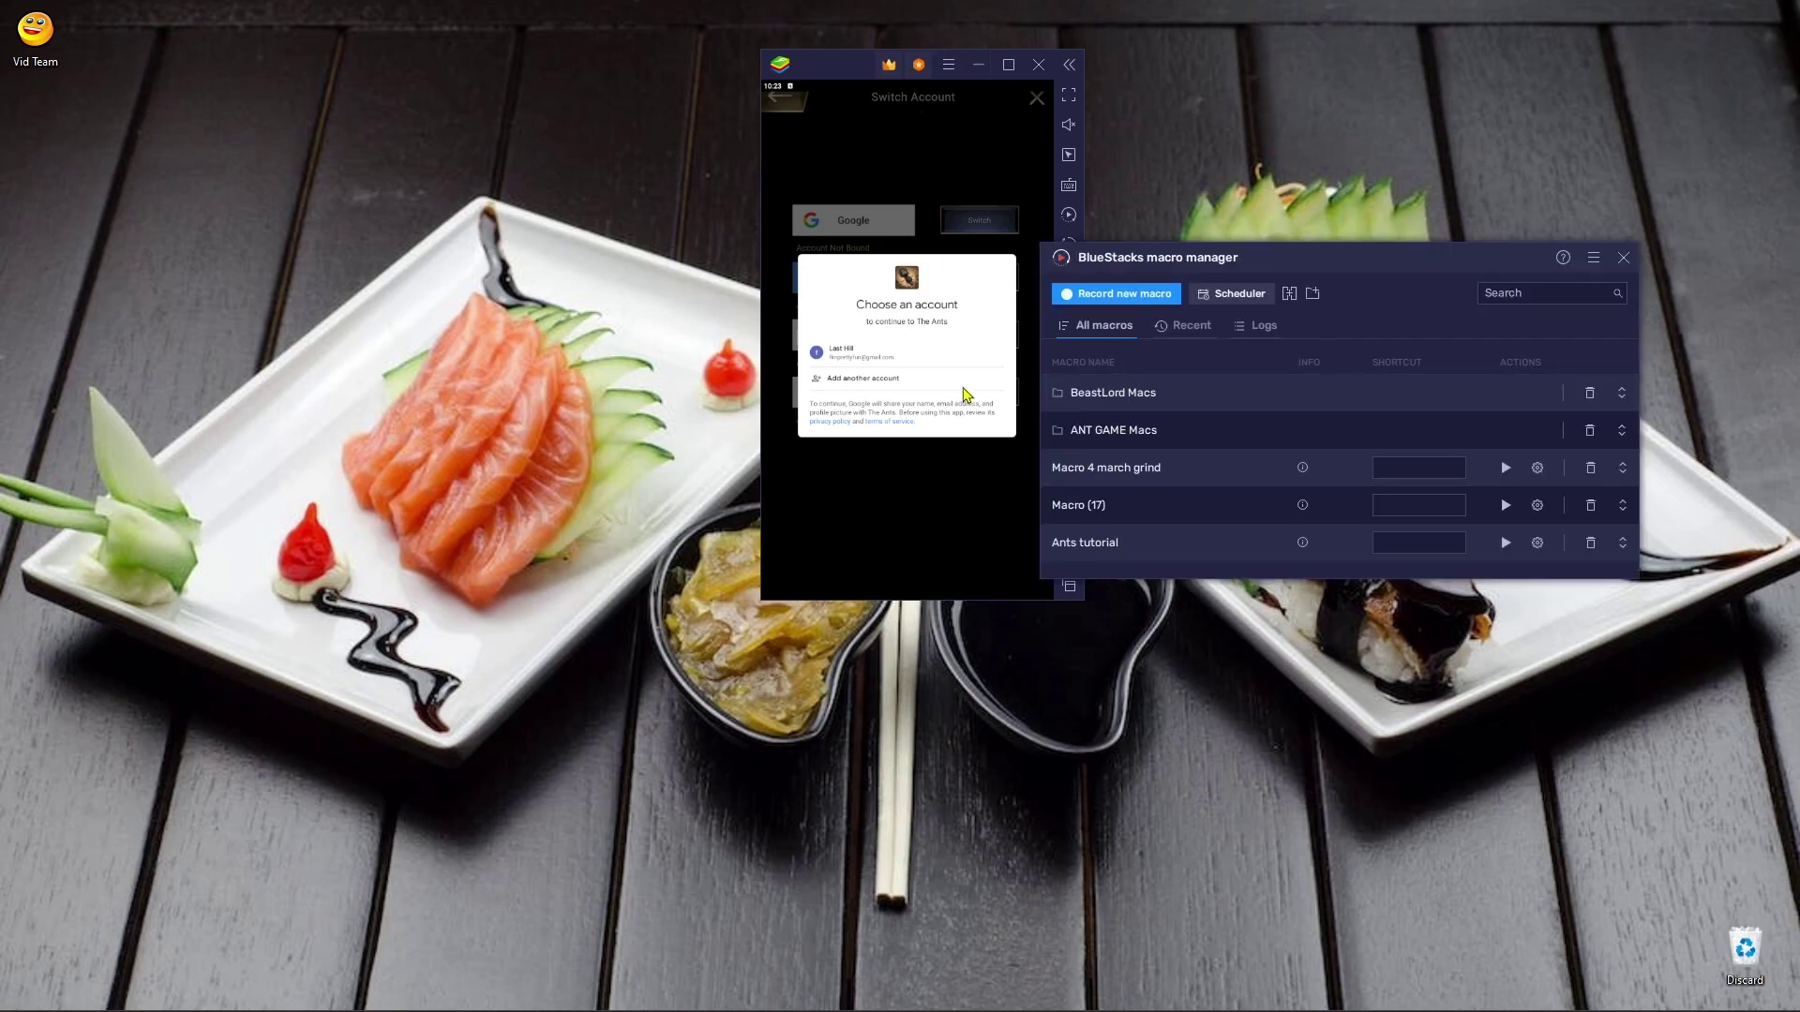
click(891, 382)
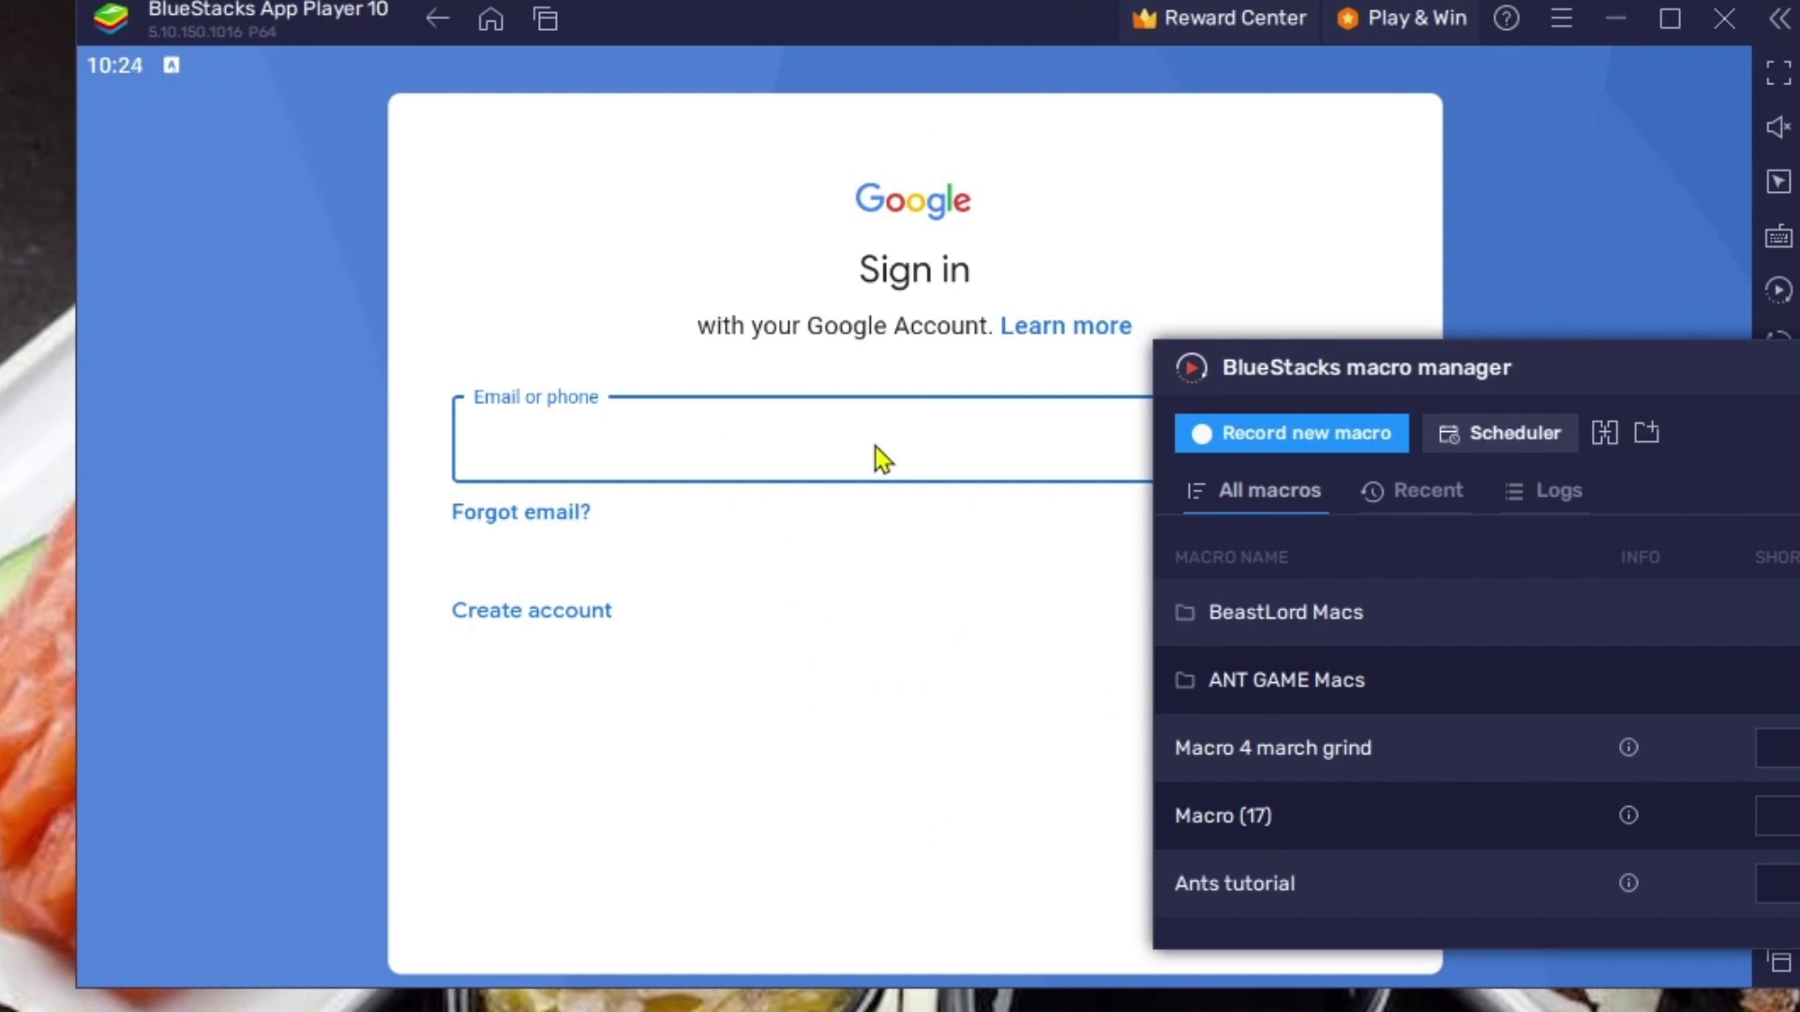
Close the macro manager, type and clear a note in the email field, then type 'Grow STronger... Stab Everyone...'
click(864, 420)
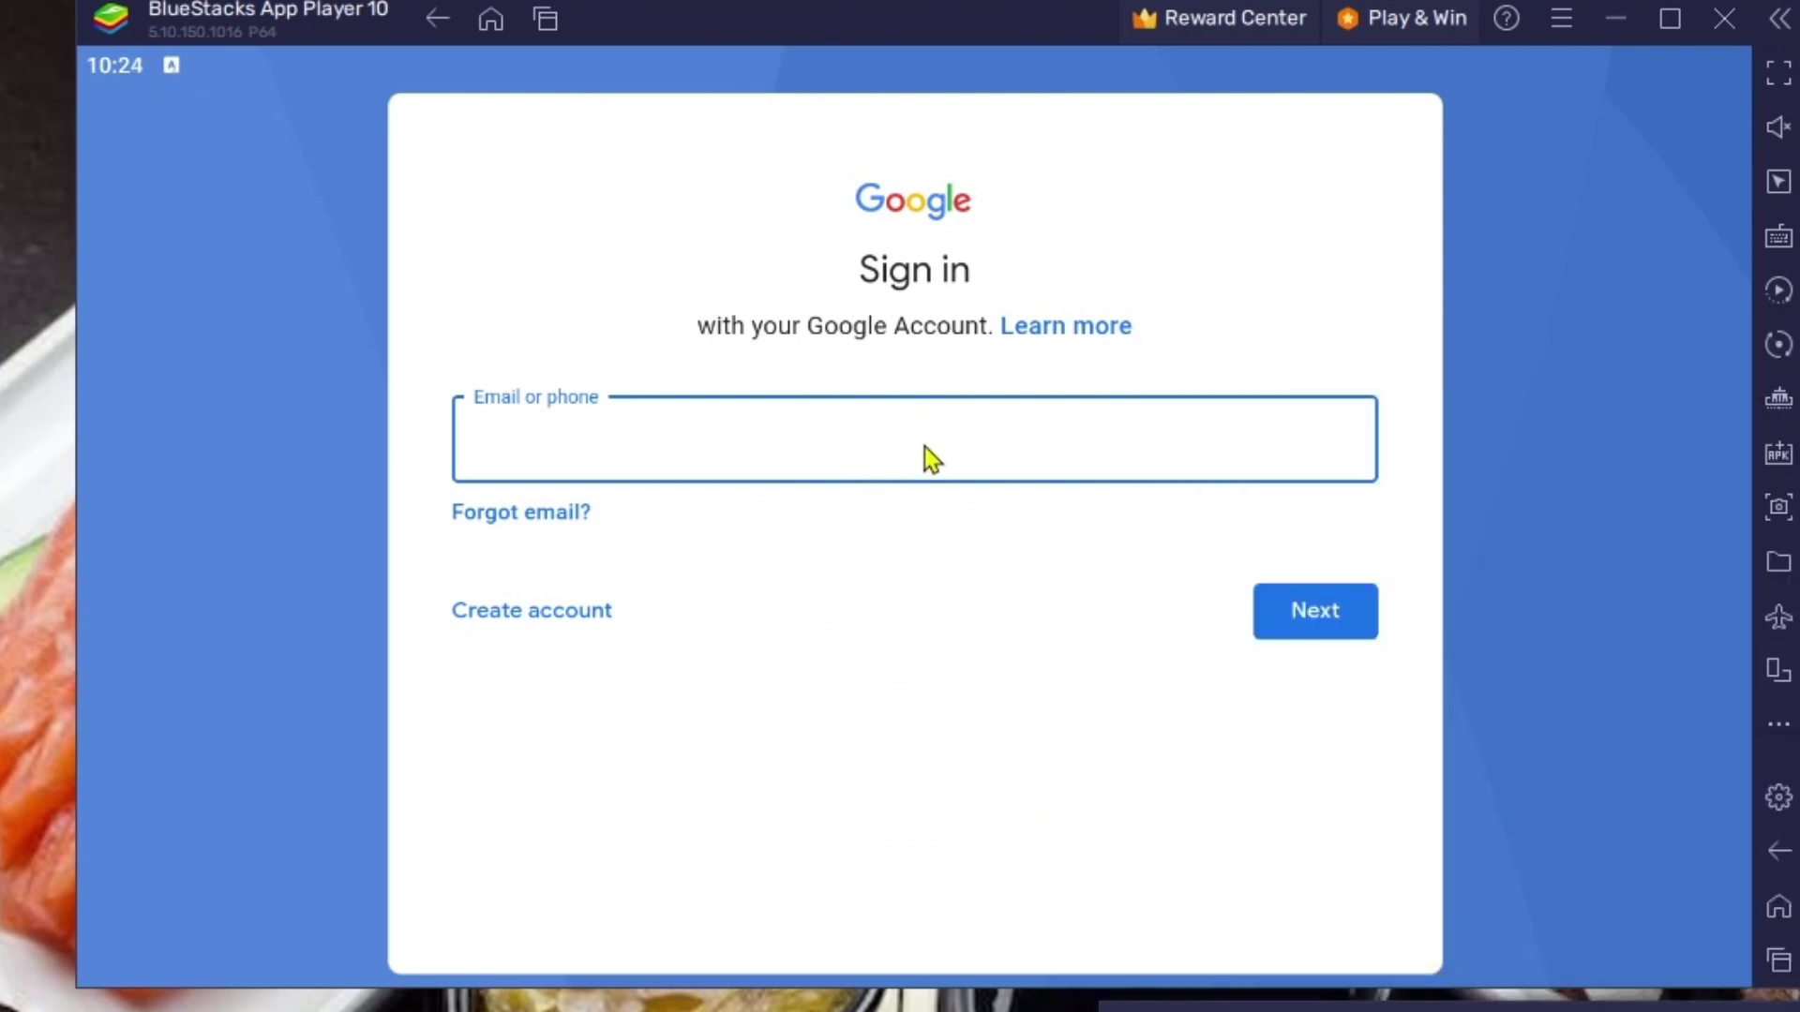
text(i forgot the email, doesnt m)
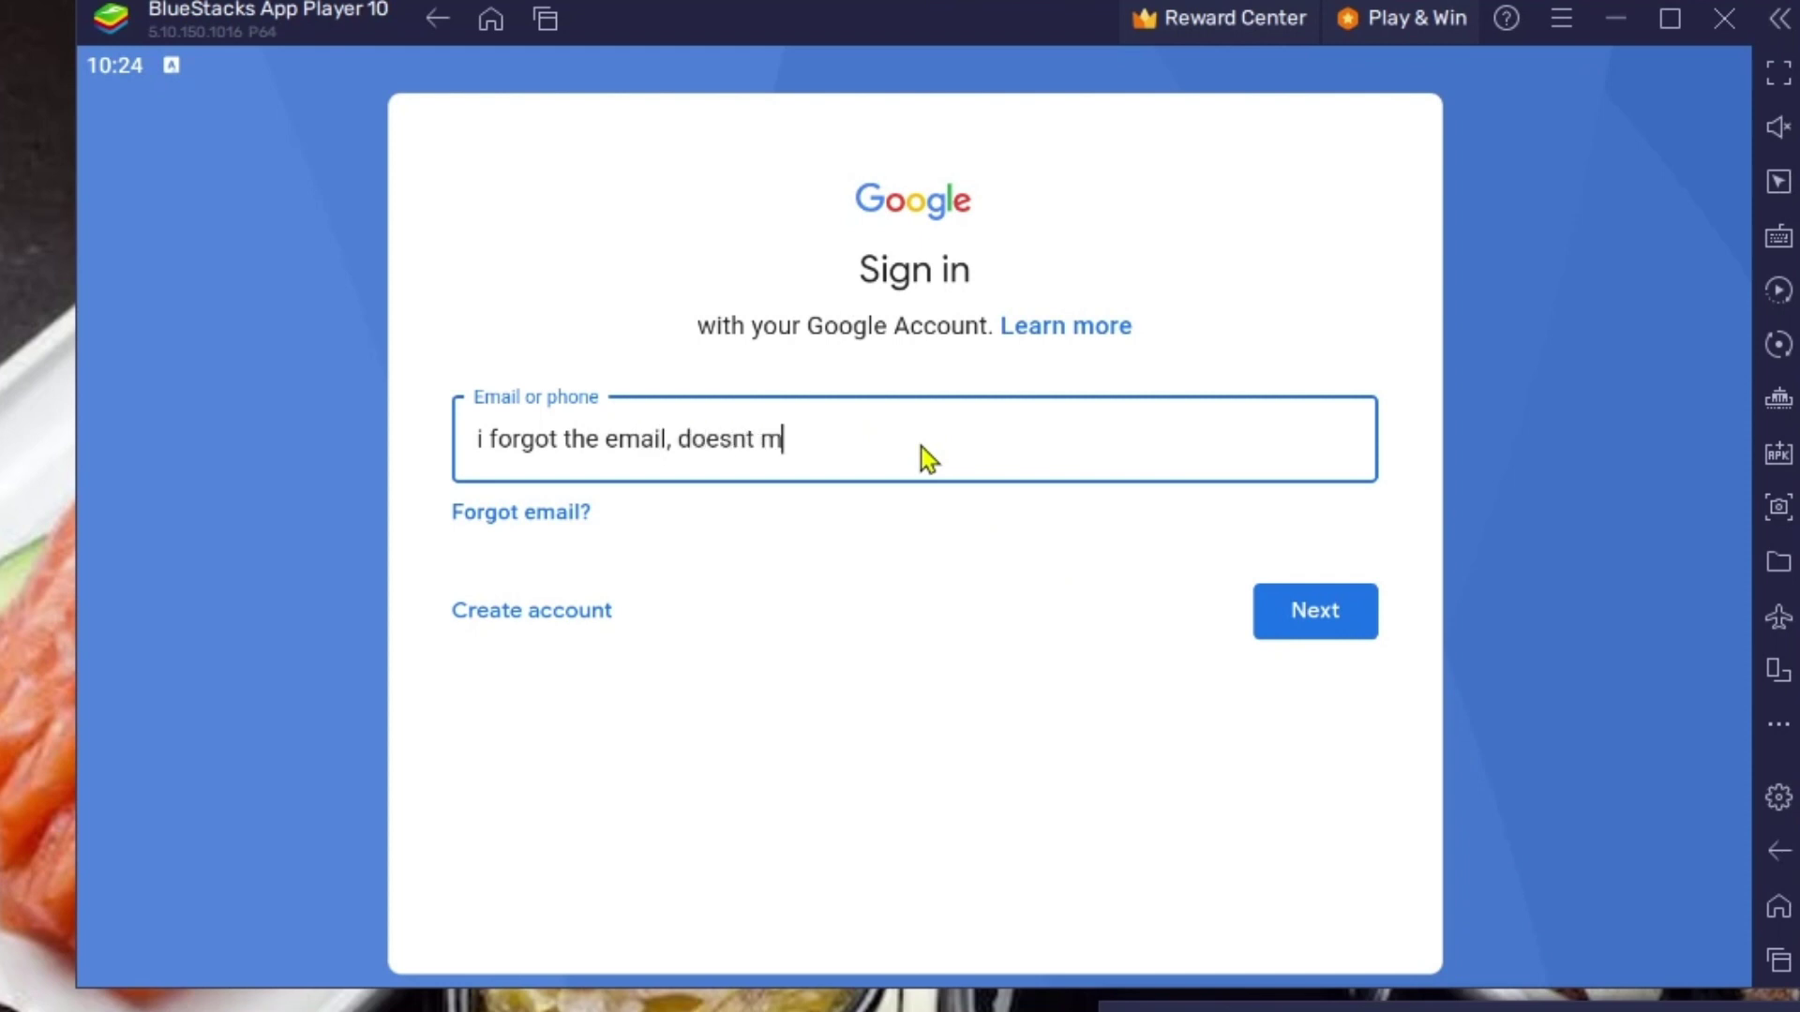
text(atter)
key(BackSpace)
key(BackSpace)
key(BackSpace)
key(BackSpace)
key(BackSpace)
key(BackSpace)
key(BackSpace)
key(BackSpace)
key(BackSpace)
key(BackSpace)
key(BackSpace)
key(BackSpace)
key(BackSpace)
key(BackSpace)
key(BackSpace)
key(BackSpace)
key(BackSpace)
key(BackSpace)
key(BackSpace)
key(BackSpace)
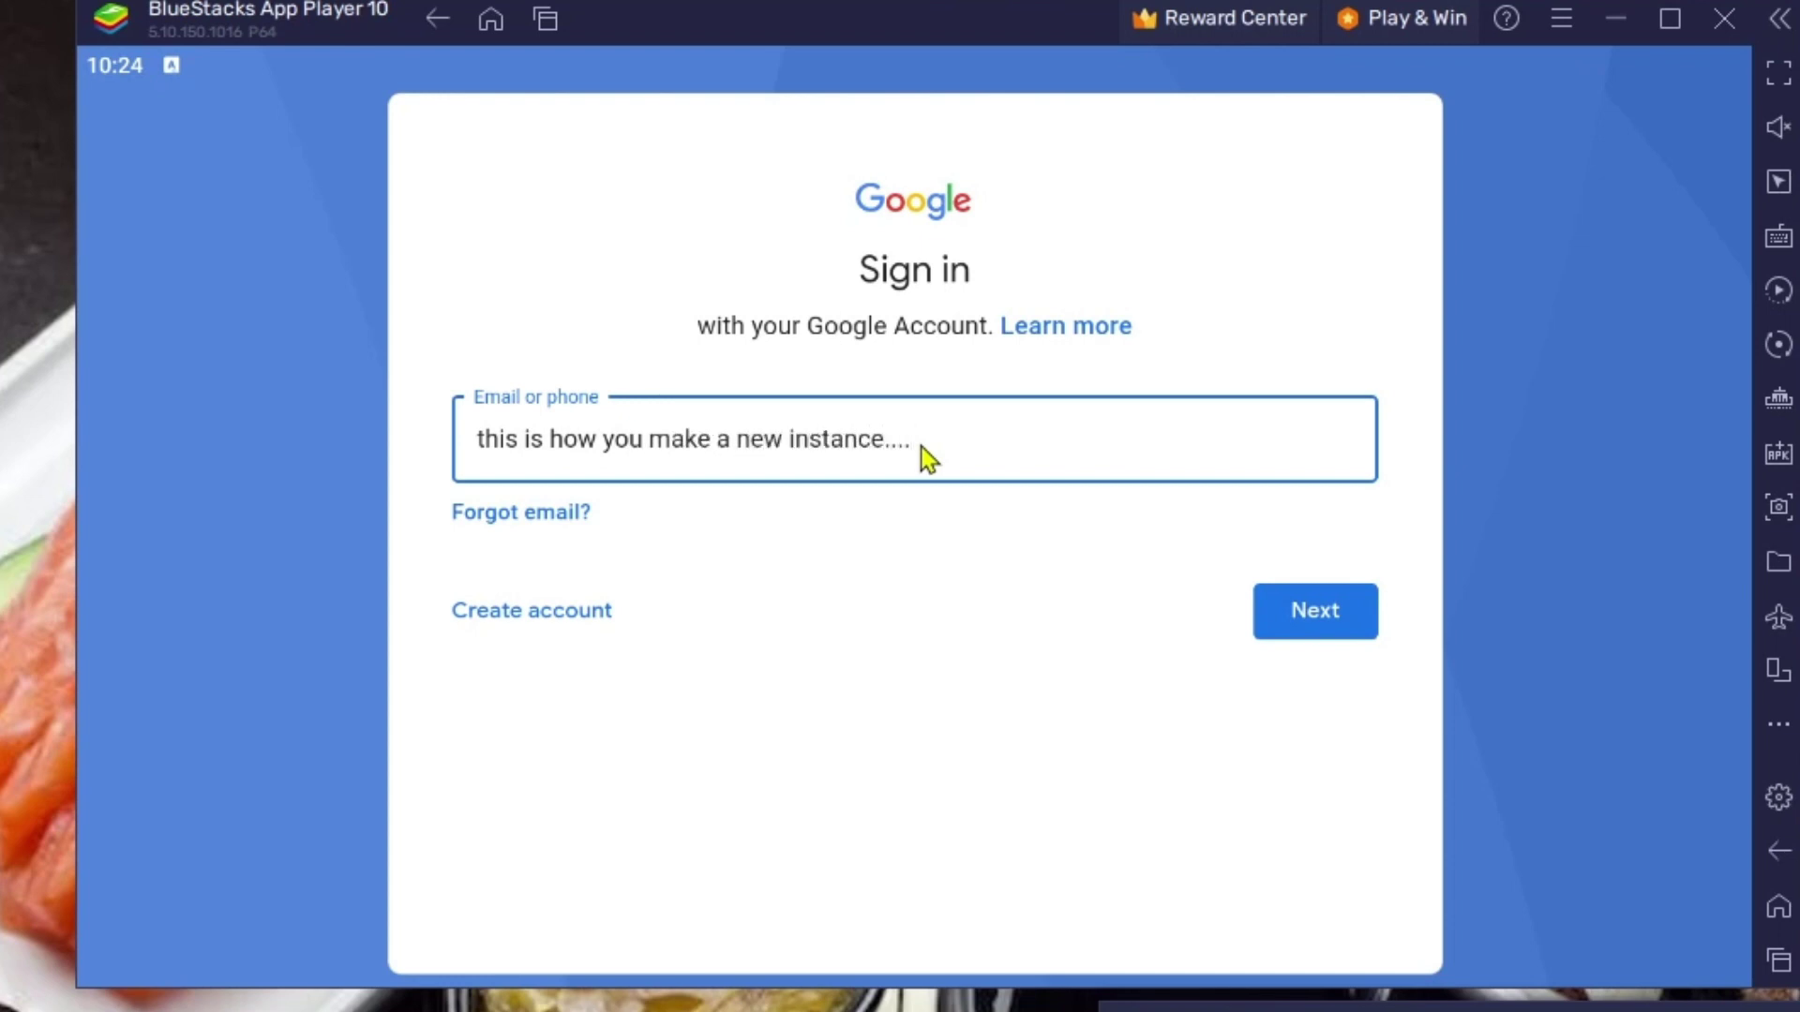
key(BackSpace)
key(BackSpace)
key(BackSpace)
key(BackSpace)
key(BackSpace)
key(BackSpace)
key(BackSpace)
key(BackSpace)
key(BackSpace)
key(BackSpace)
key(BackSpace)
key(BackSpace)
key(BackSpace)
key(BackSpace)
key(BackSpace)
key(BackSpace)
key(BackSpace)
key(BackSpace)
key(BackSpace)
key(BackSpace)
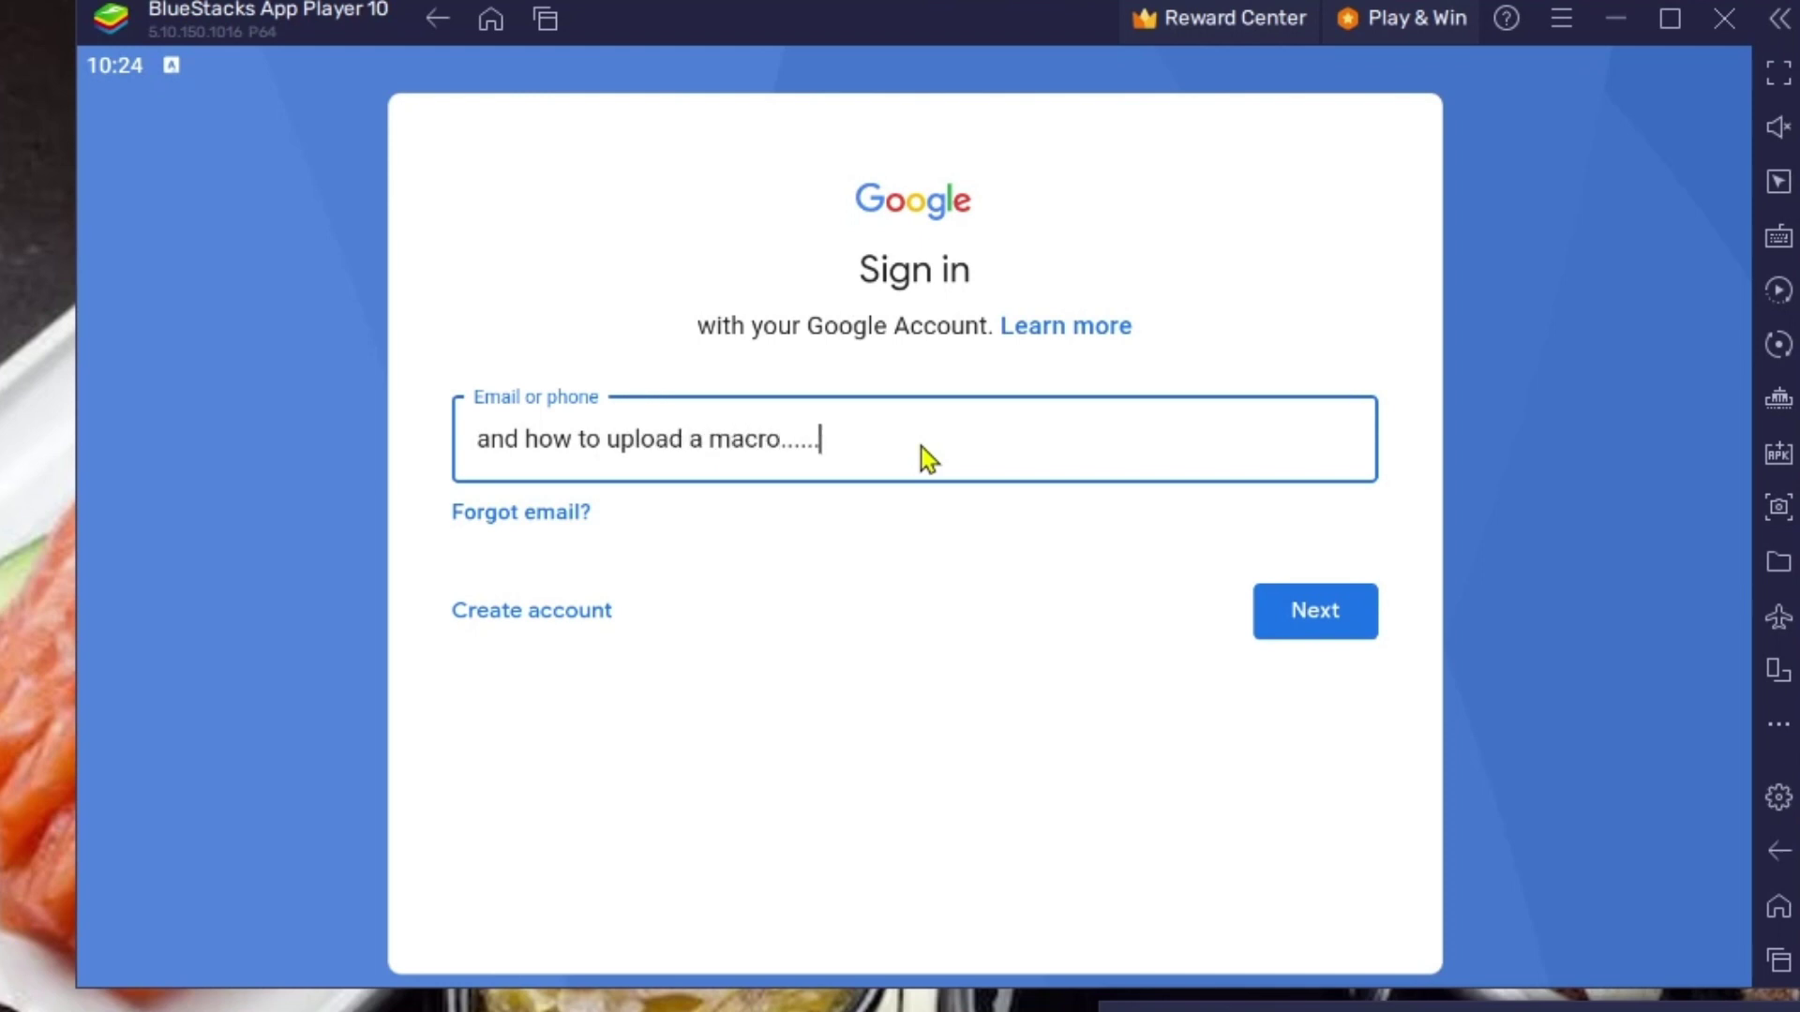
key(BackSpace)
key(BackSpace)
key(BackSpace)
key(BackSpace)
key(BackSpace)
key(BackSpace)
key(BackSpace)
key(BackSpace)
key(BackSpace)
key(BackSpace)
key(BackSpace)
key(BackSpace)
key(BackSpace)
key(BackSpace)
key(BackSpace)
key(BackSpace)
key(BackSpace)
key(BackSpace)
key(BackSpace)
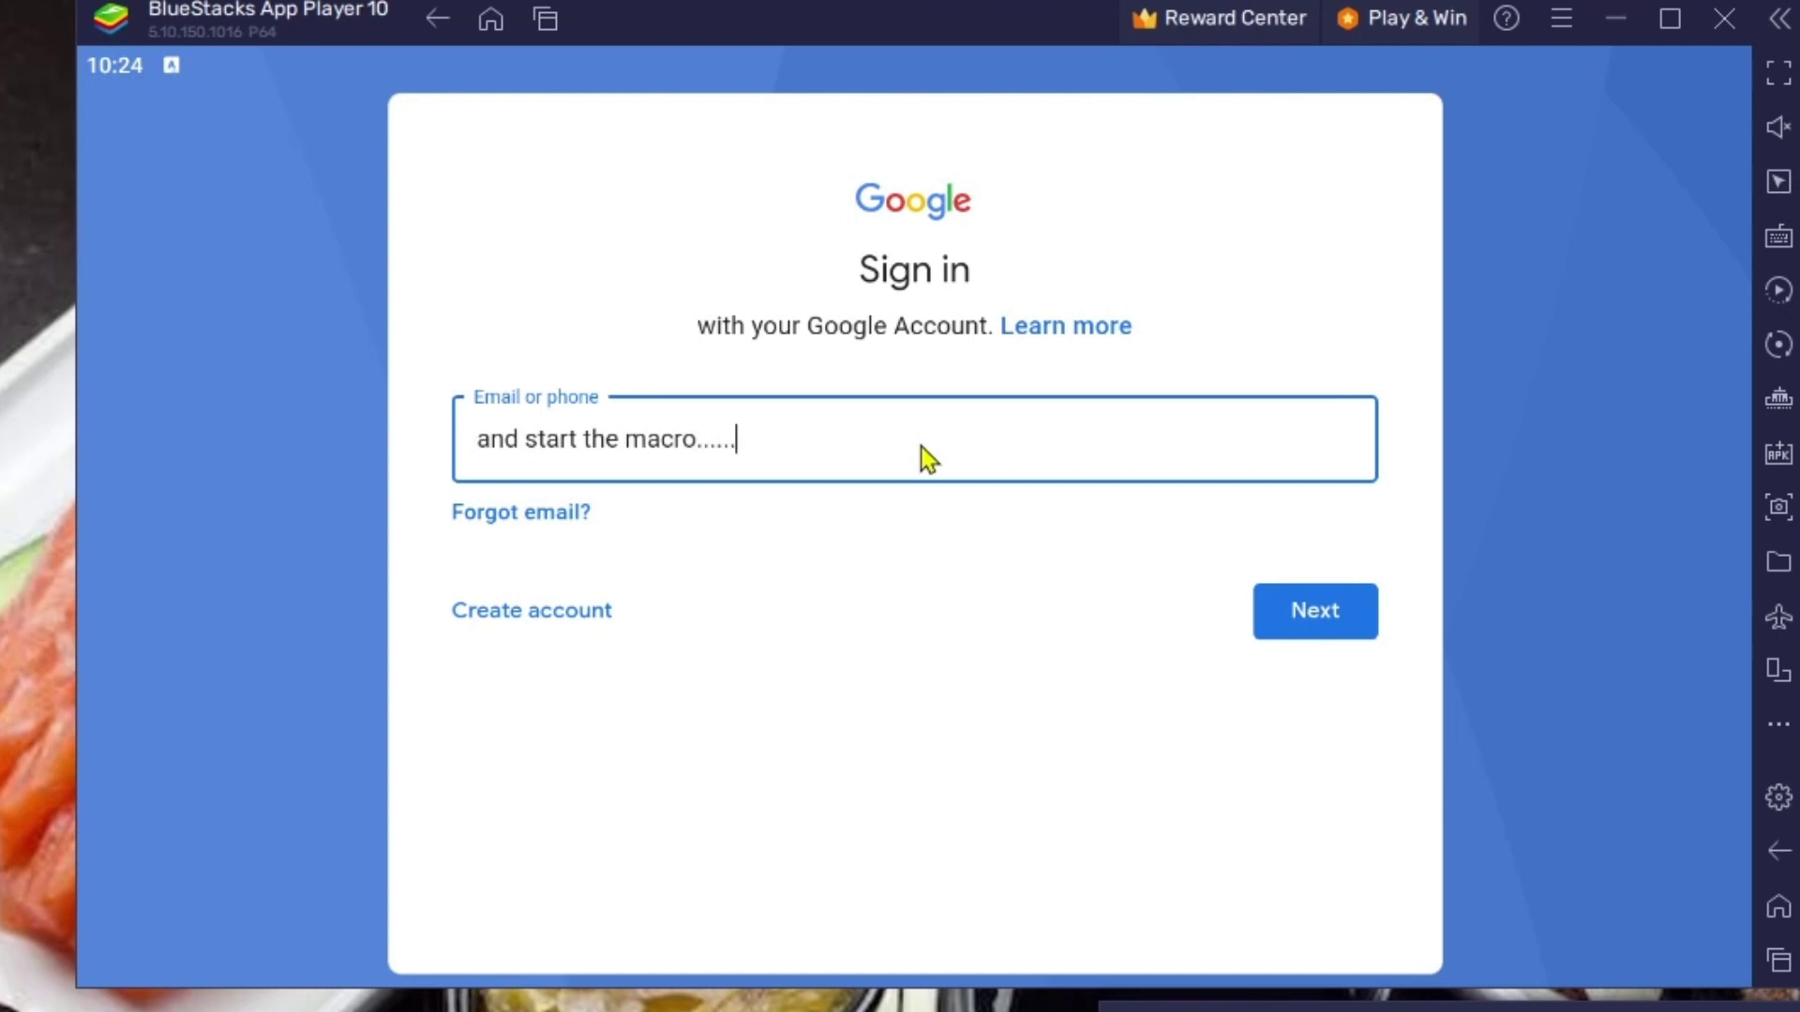
key(BackSpace)
key(BackSpace)
key(BackSpace)
key(BackSpace)
key(BackSpace)
key(BackSpace)
key(BackSpace)
key(BackSpace)
key(BackSpace)
key(BackSpace)
key(BackSpace)
key(BackSpace)
key(BackSpace)
key(BackSpace)
key(BackSpace)
key(BackSpace)
key(BackSpace)
key(BackSpace)
key(BackSpace)
key(BackSpace)
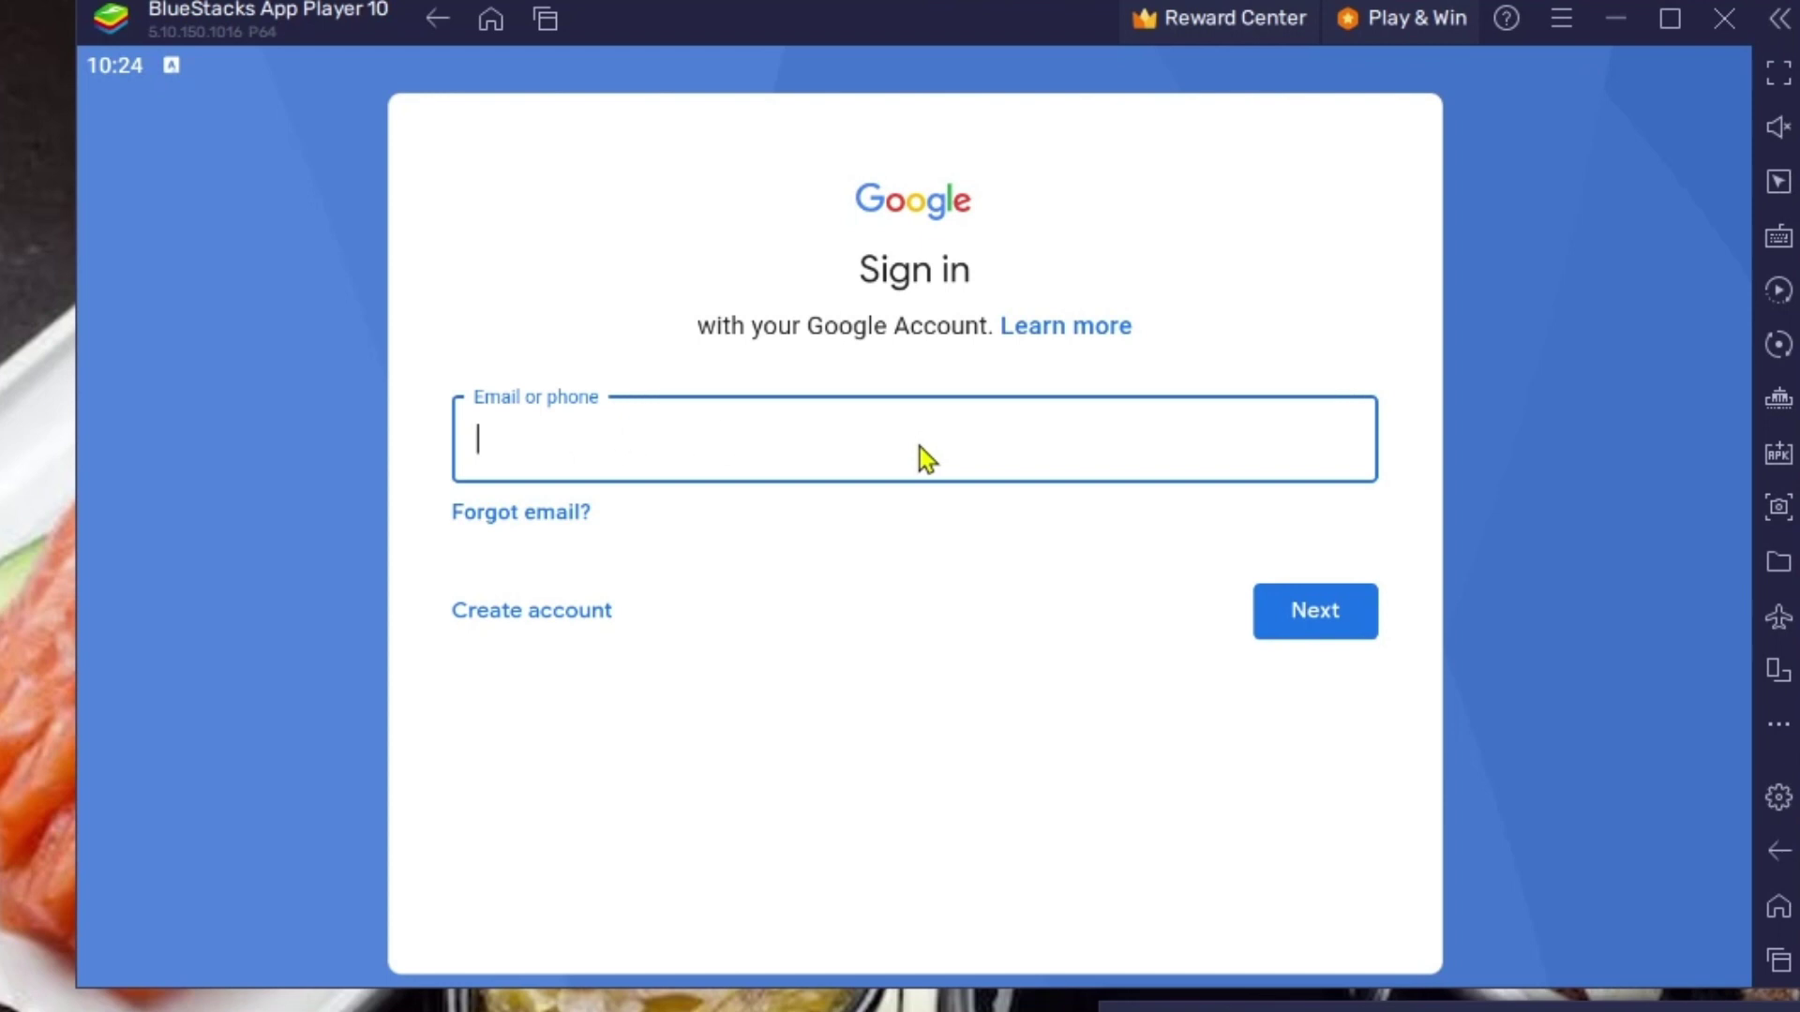
text(Grow ST)
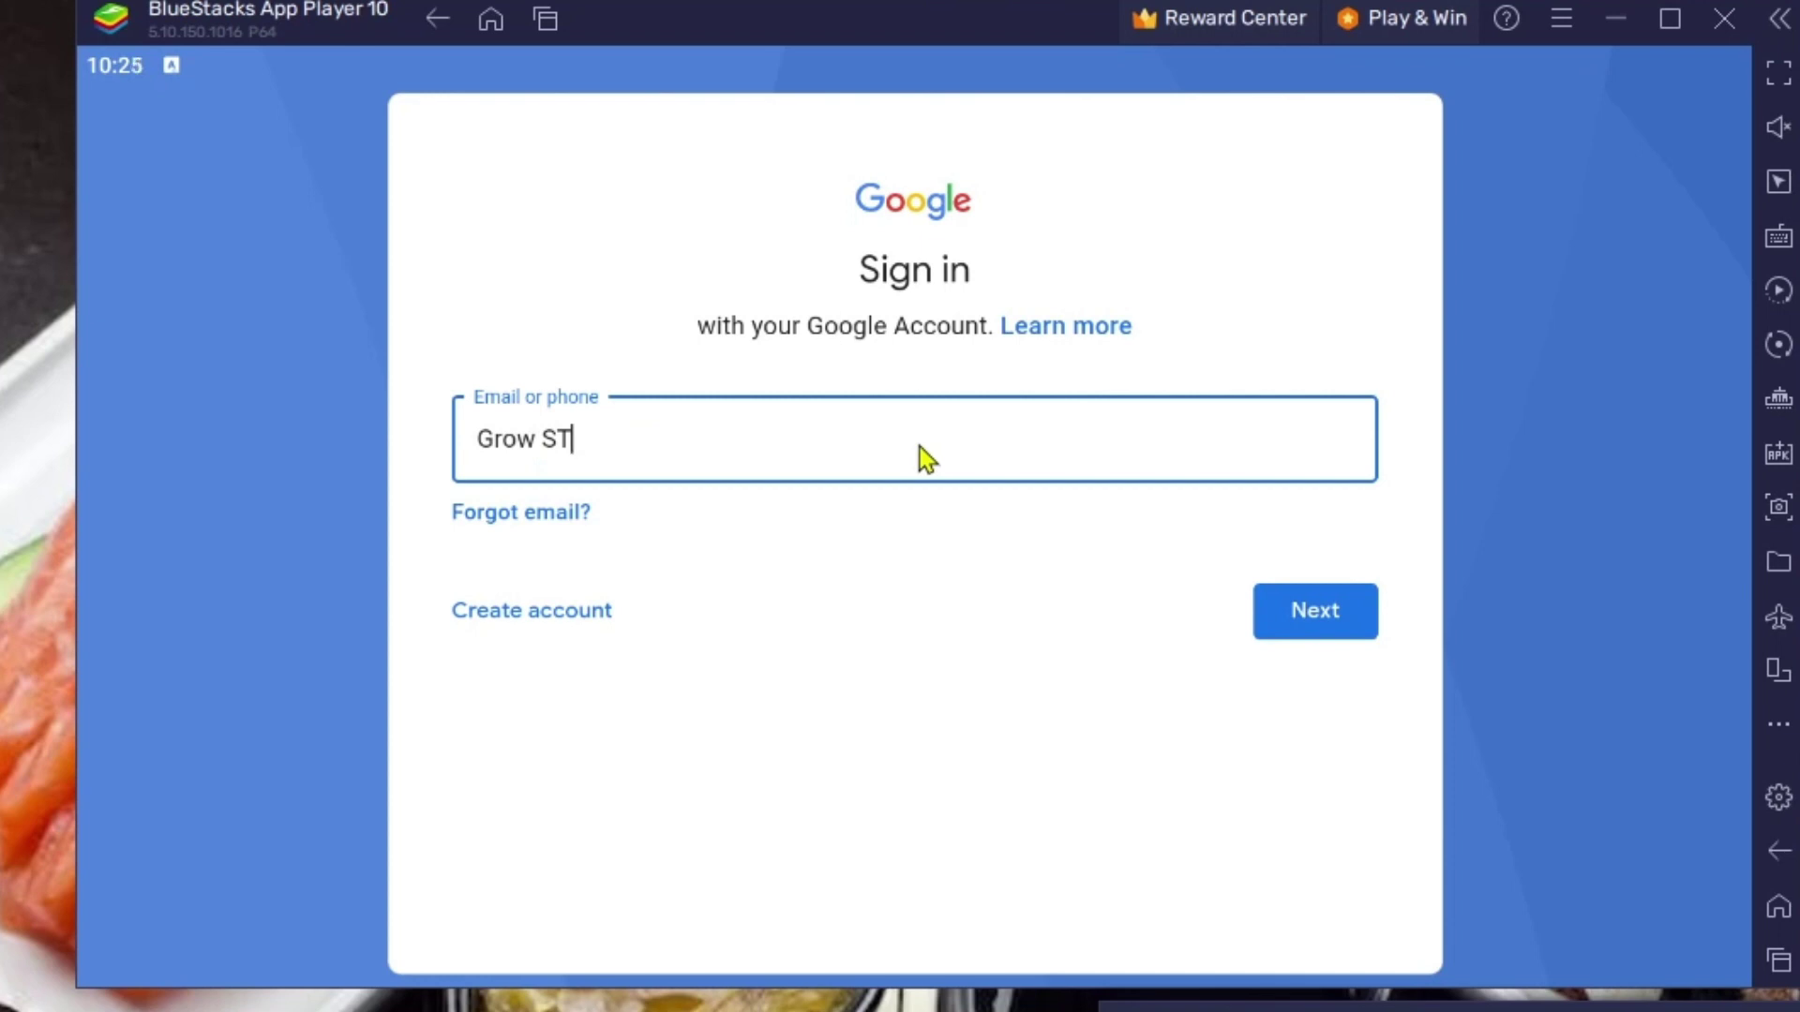
text(ronger... Stab)
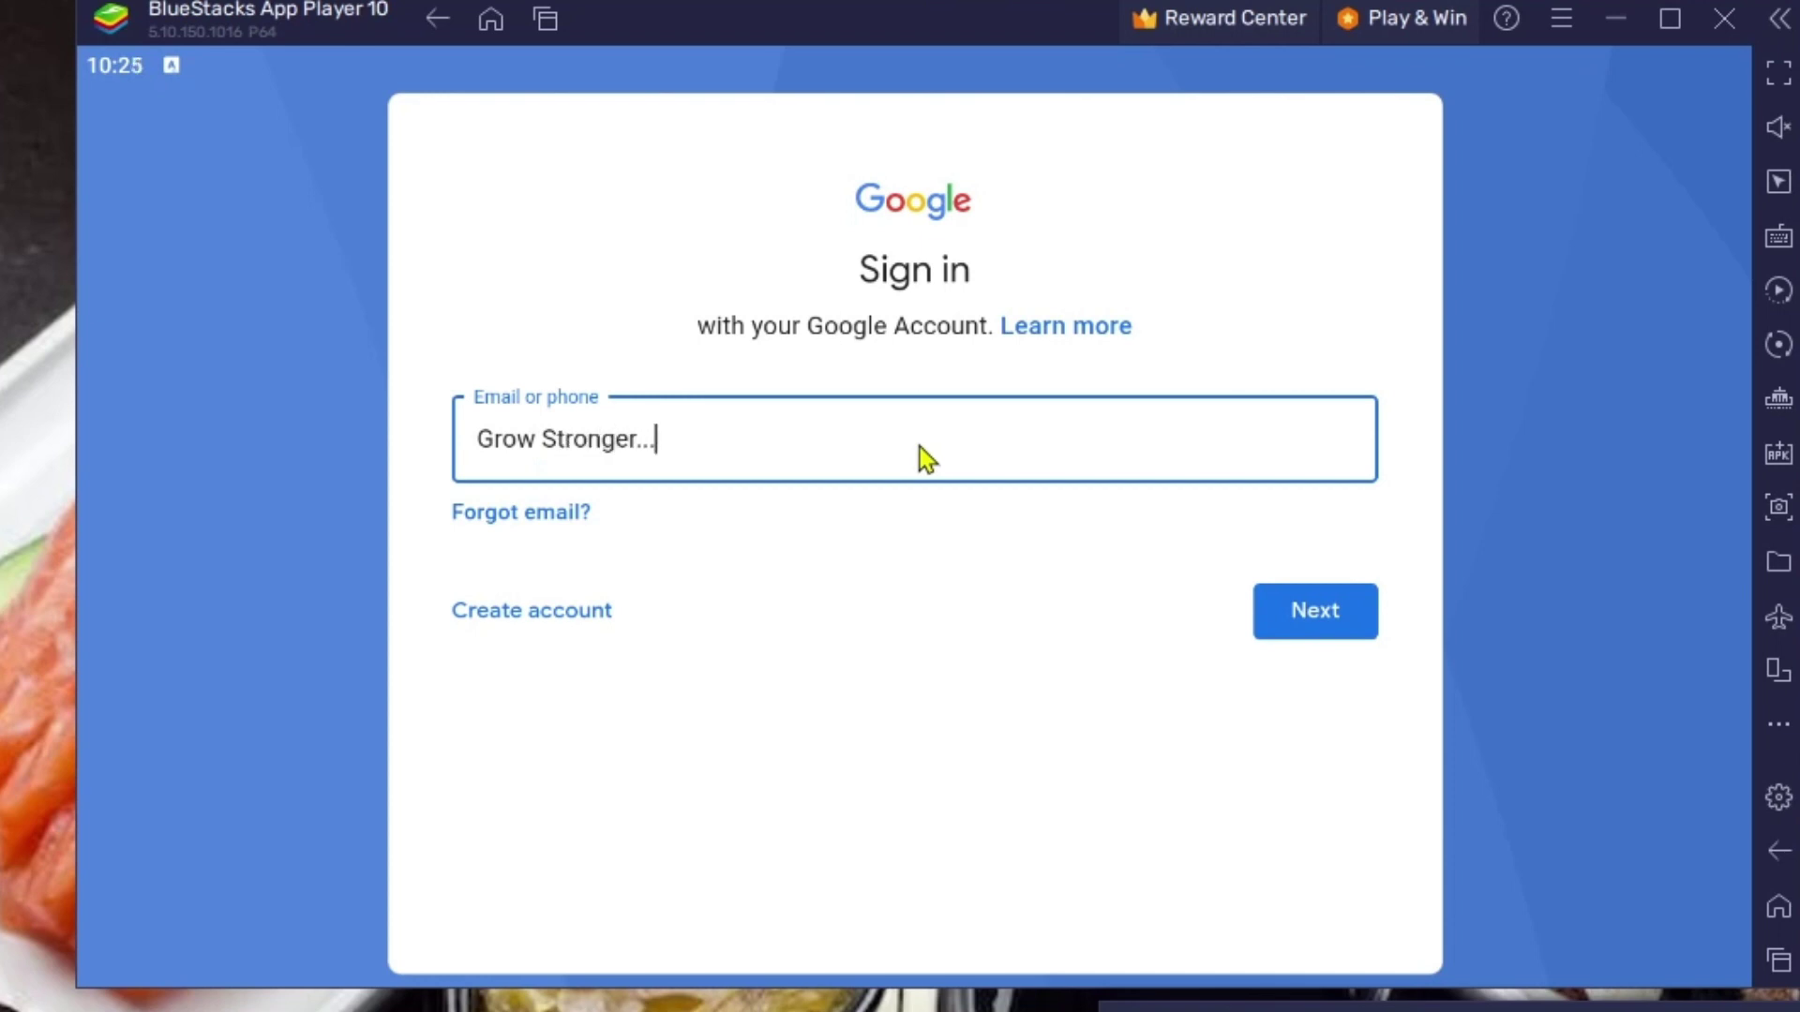